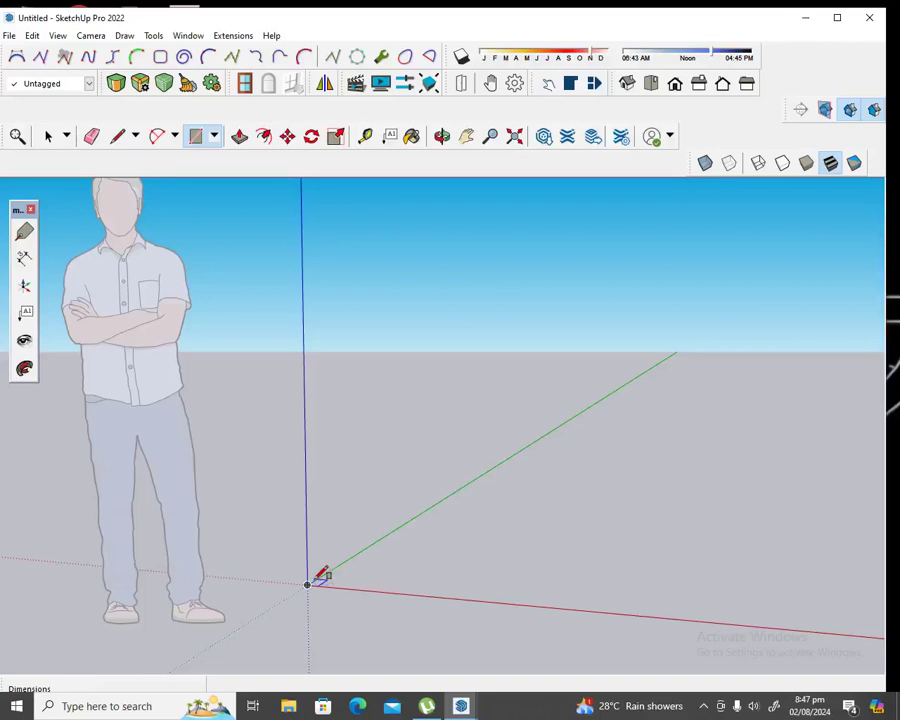
Draw a 4 by 4 rectangle from the origin and push/pull it 2 thick
click(312, 583)
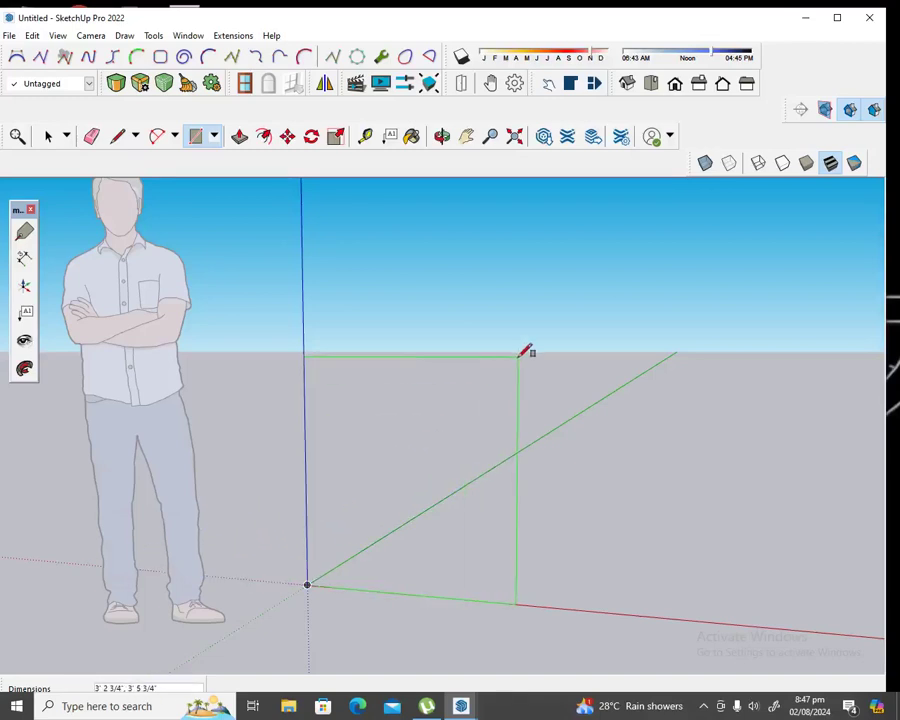
text(4,4)
key(Return)
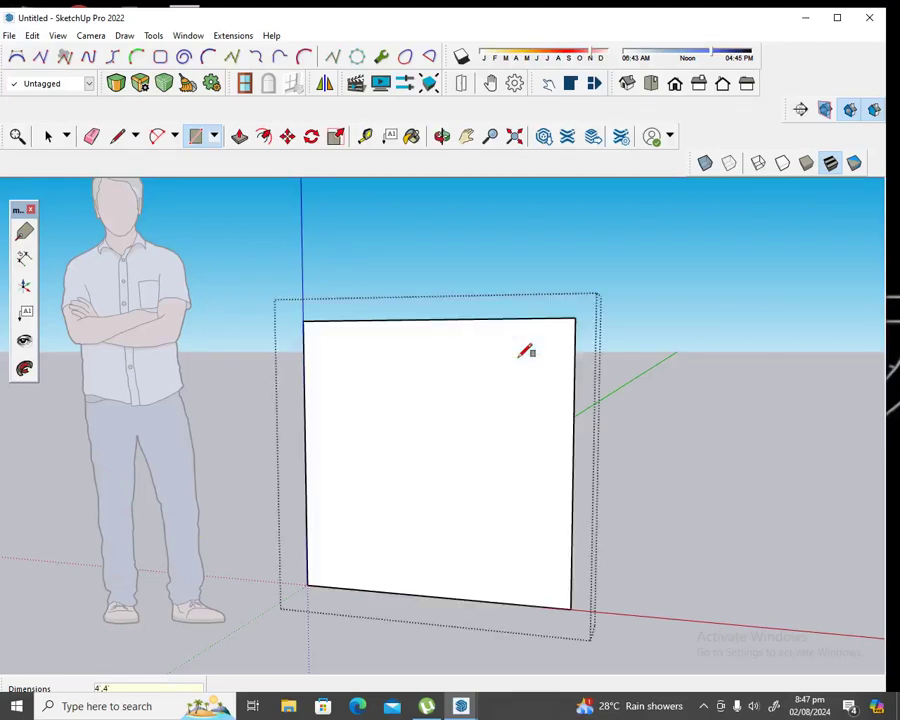
click(264, 144)
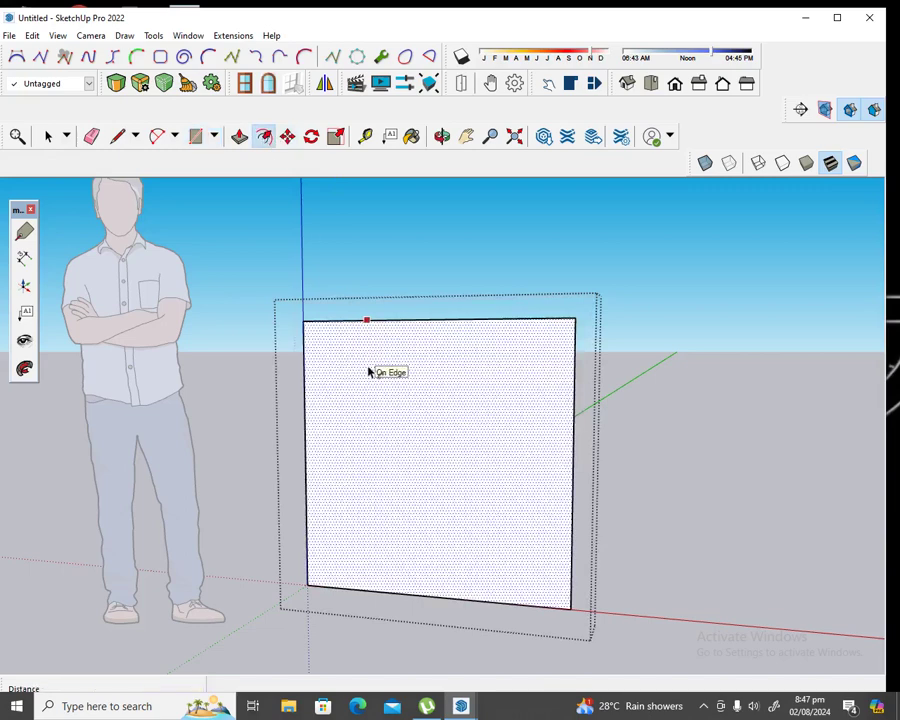
click(368, 318)
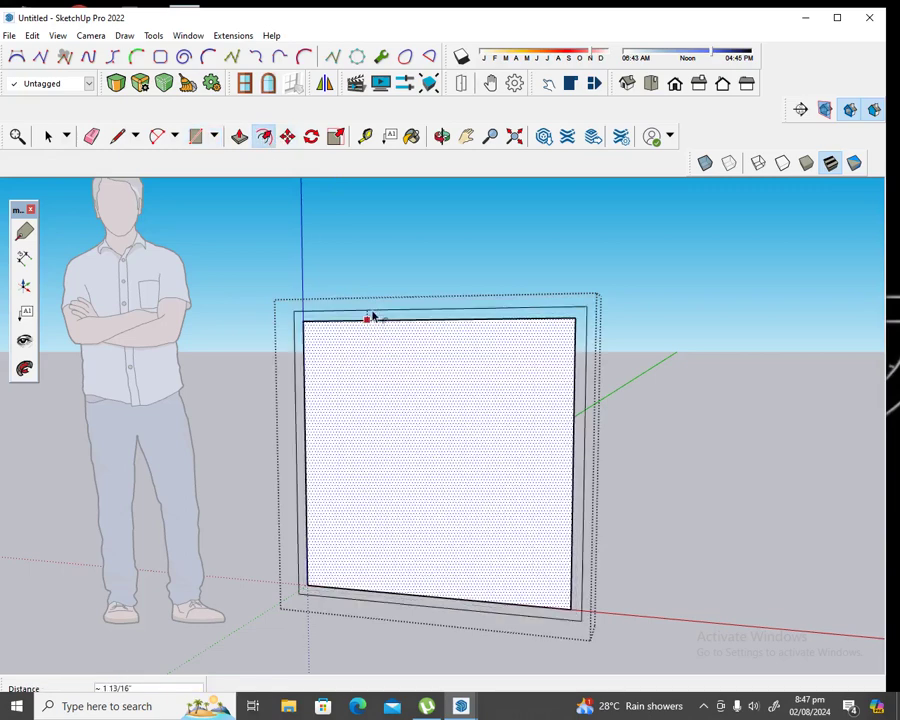
text(2)
key(Return)
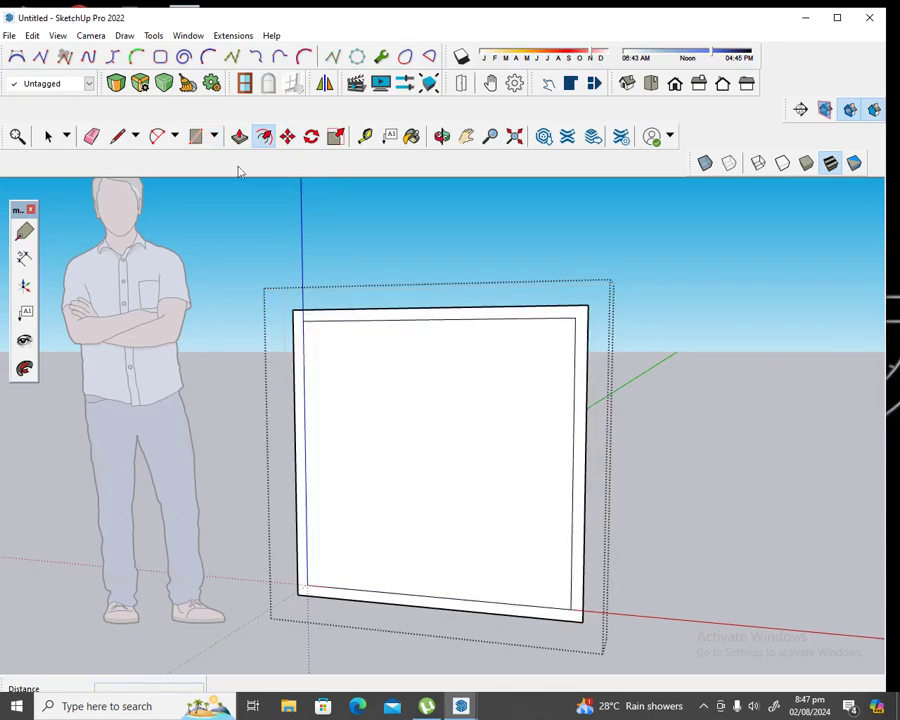
Place a Tape Measure guide 2' from the right edge and a second 1 7/8" beside it
click(365, 136)
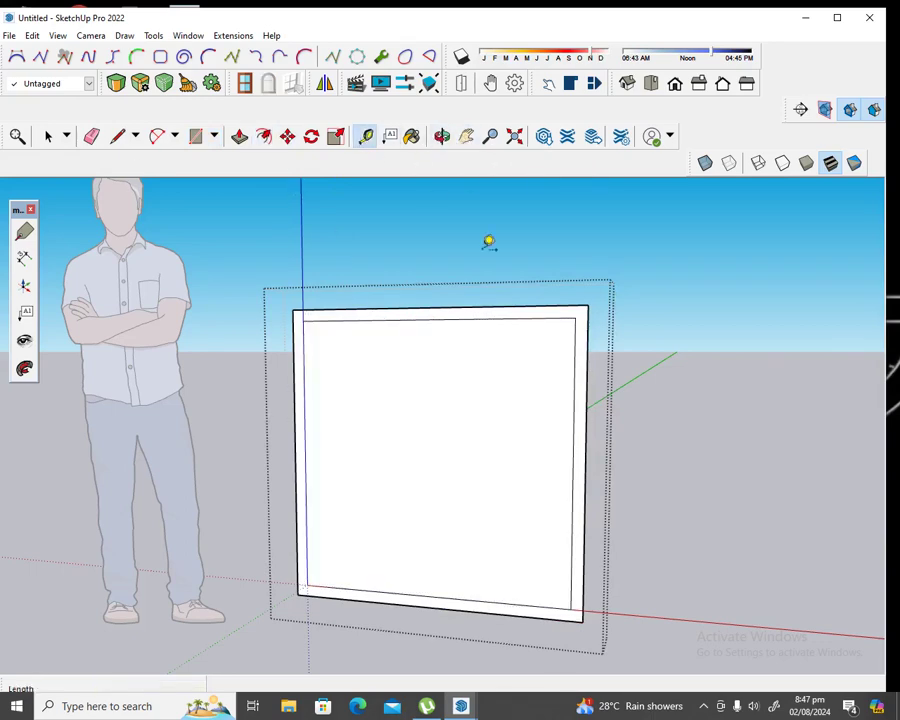
click(580, 442)
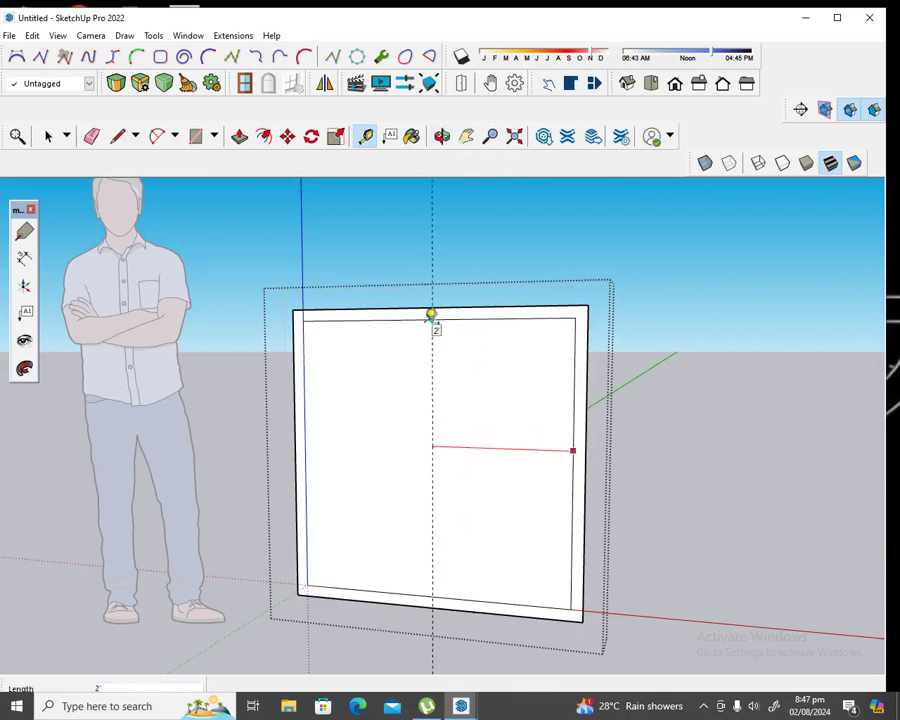
text(2')
key(Return)
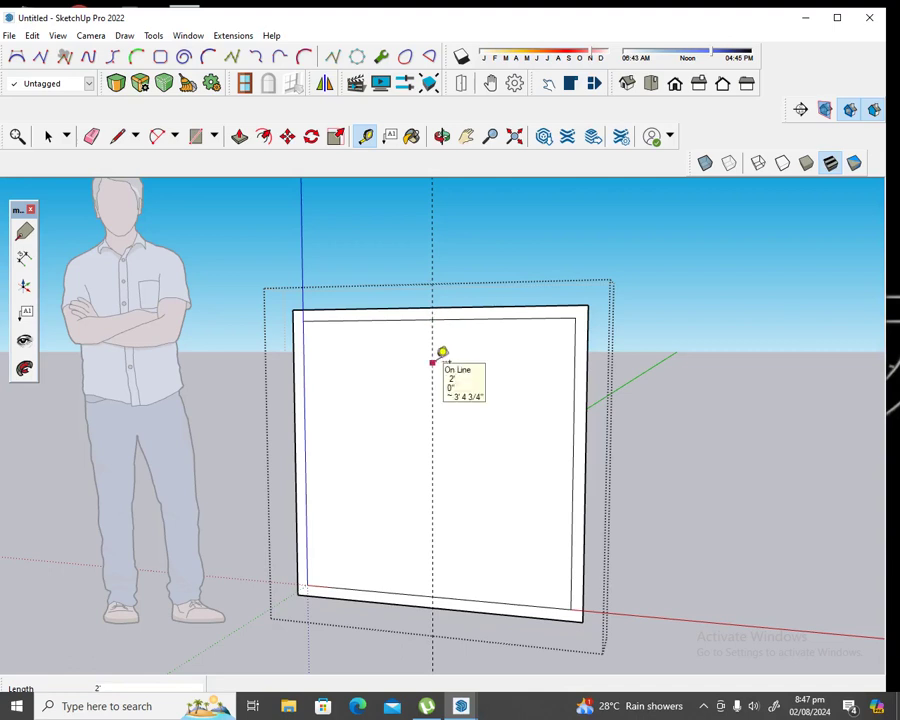
click(436, 358)
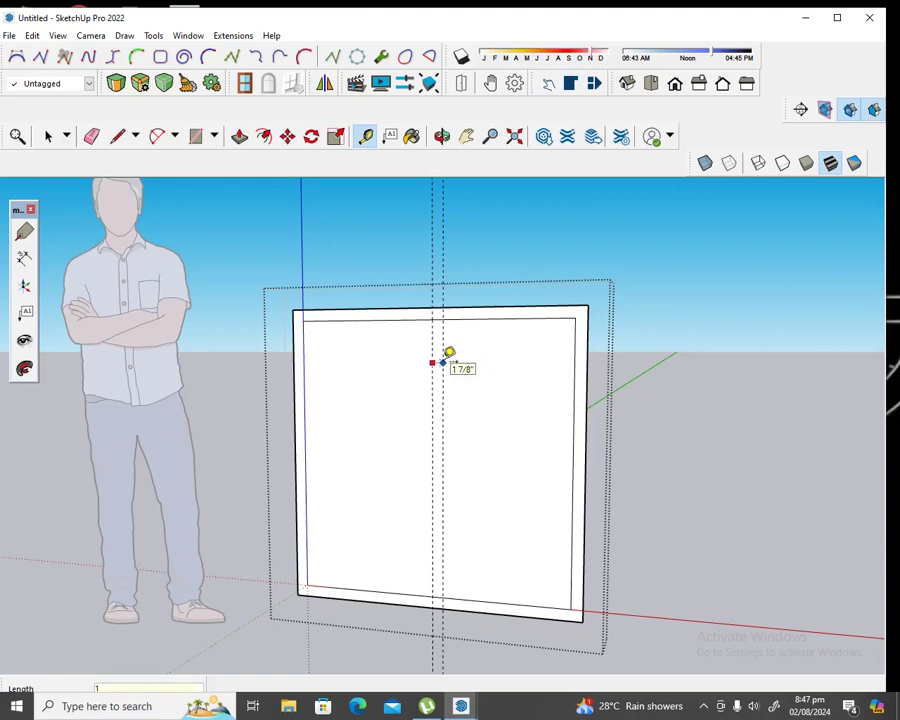
click(444, 361)
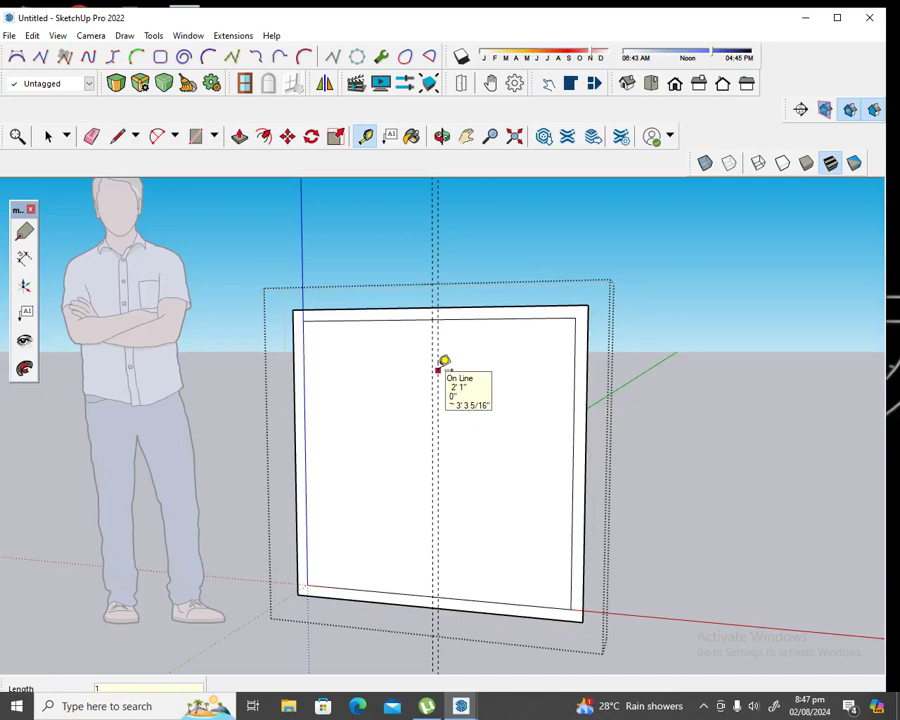
Draw a rectangle from the inner top-left corner to the guide's bottom intersection, then select the left face
click(198, 138)
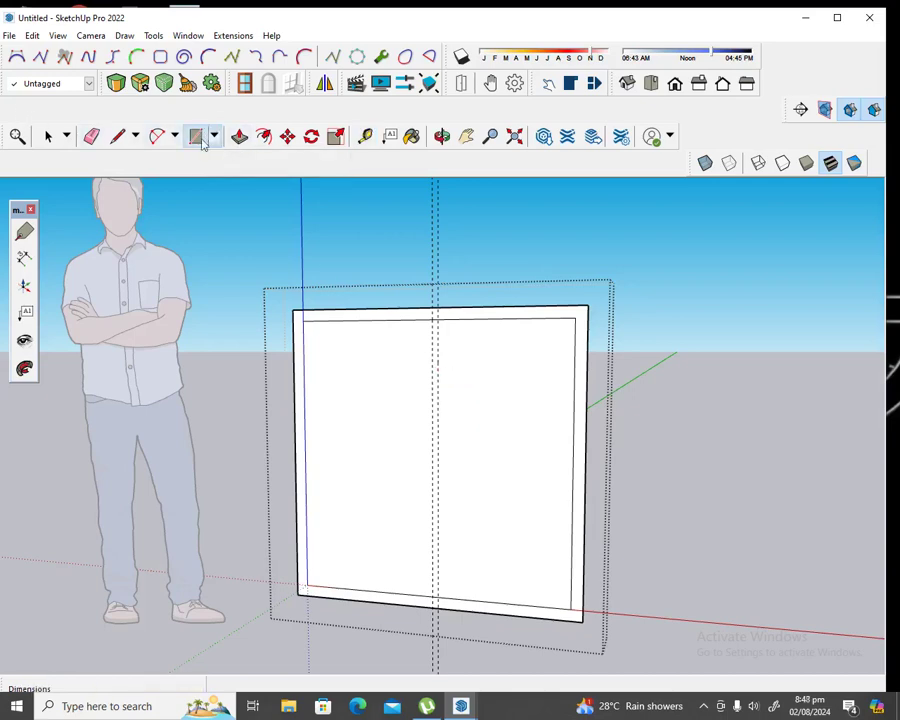
click(303, 320)
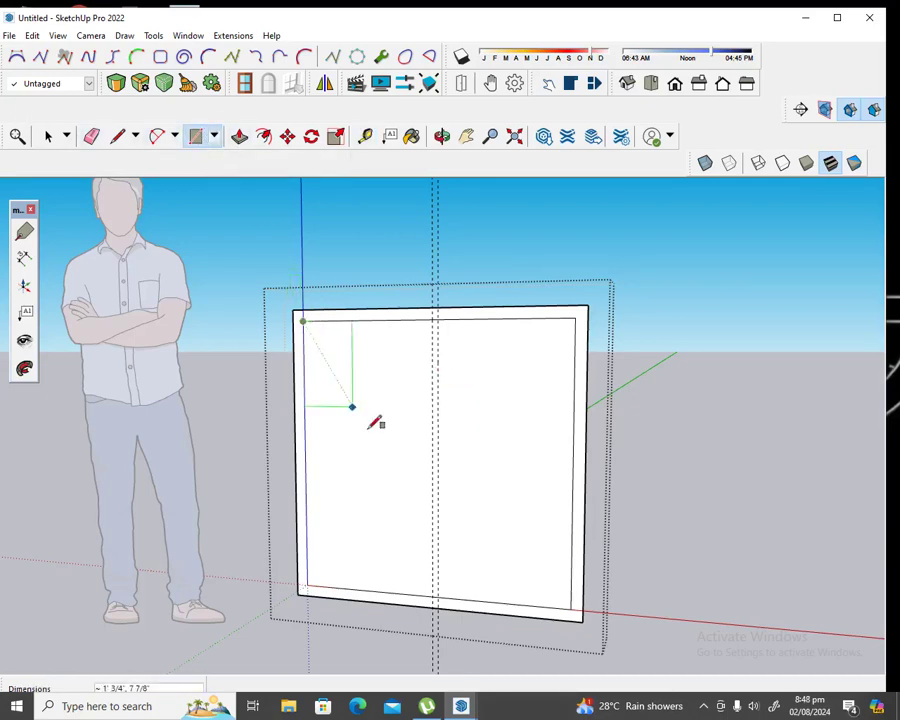
click(442, 597)
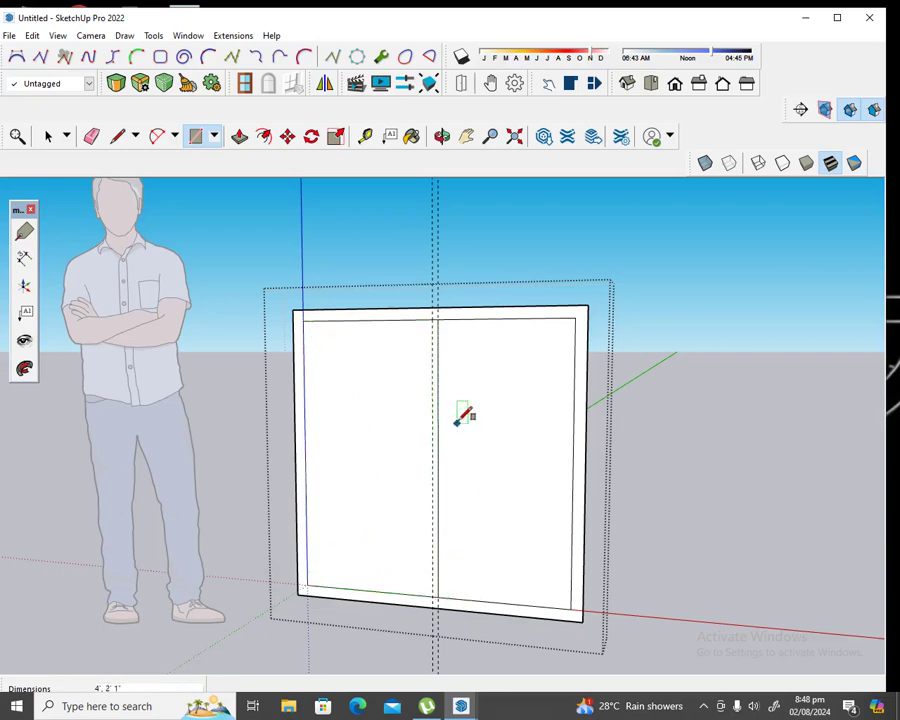
click(365, 135)
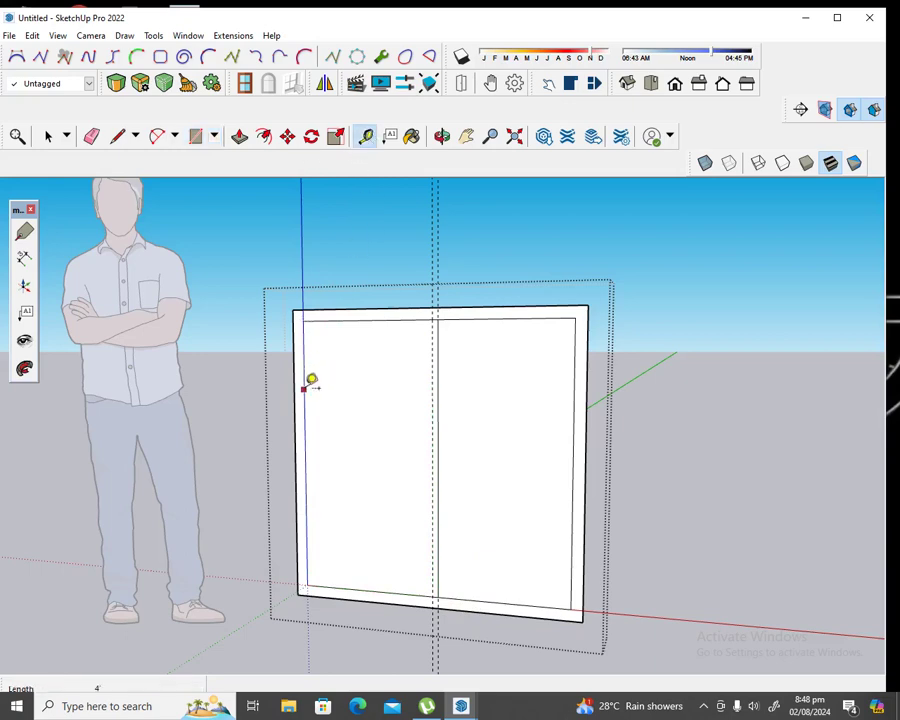
click(48, 135)
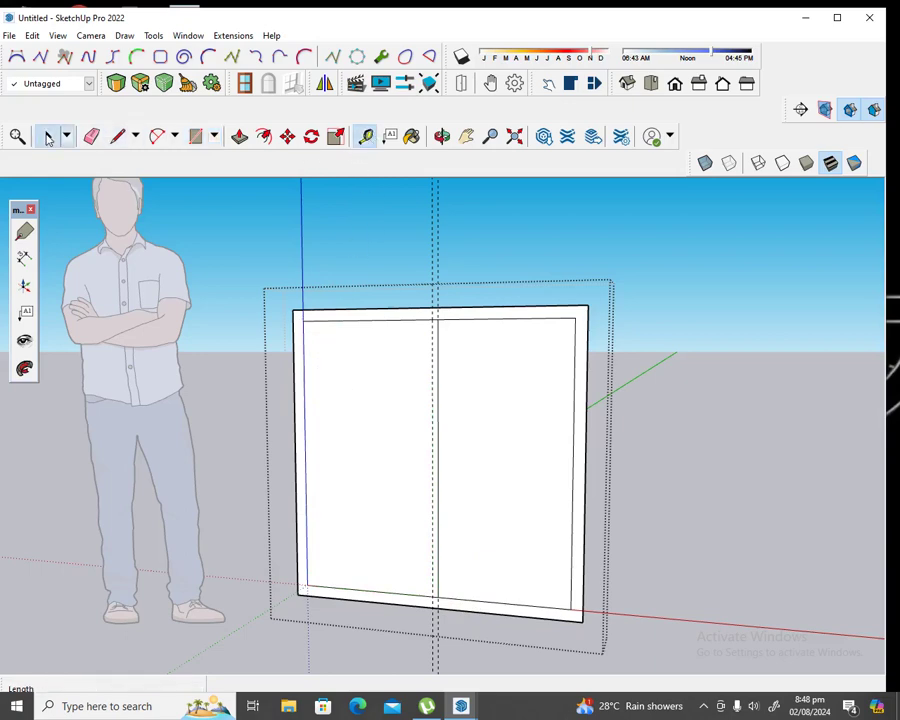
click(363, 405)
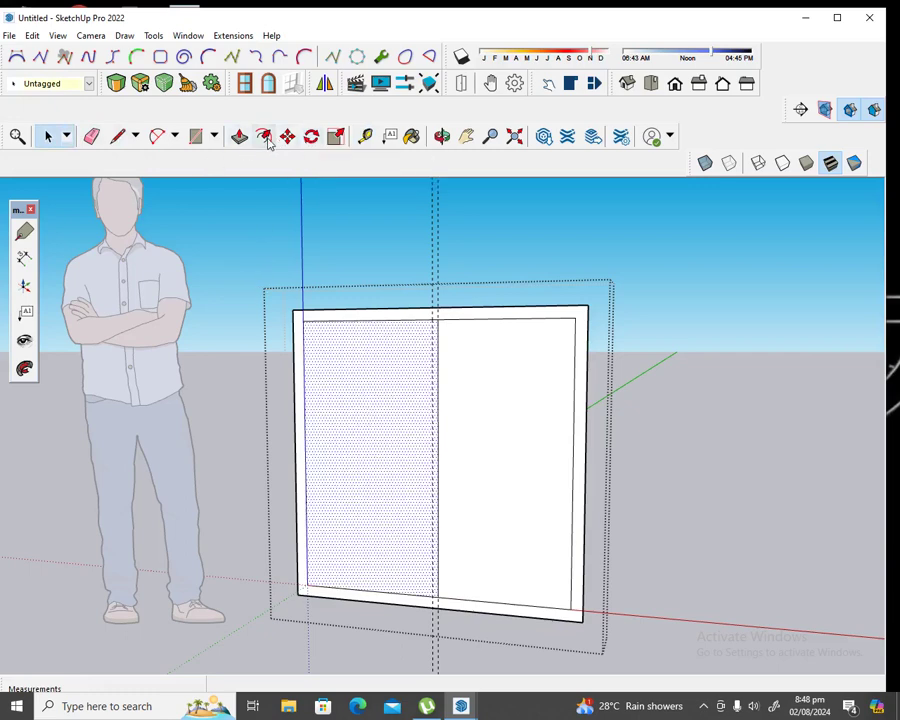
Offset the left sash face 2" inward
click(263, 136)
click(303, 340)
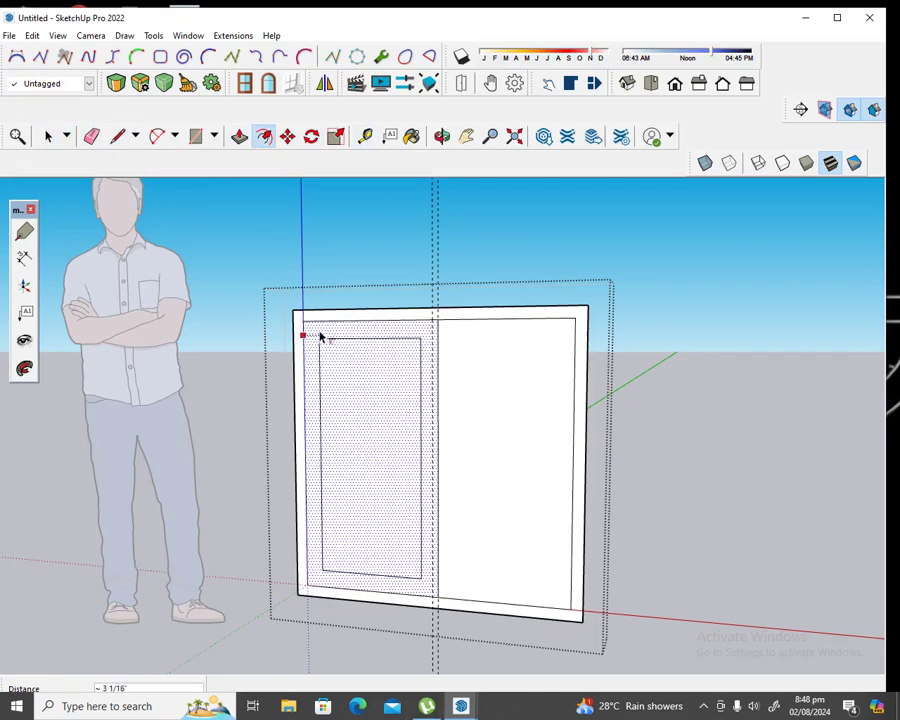
text(2)
key(Return)
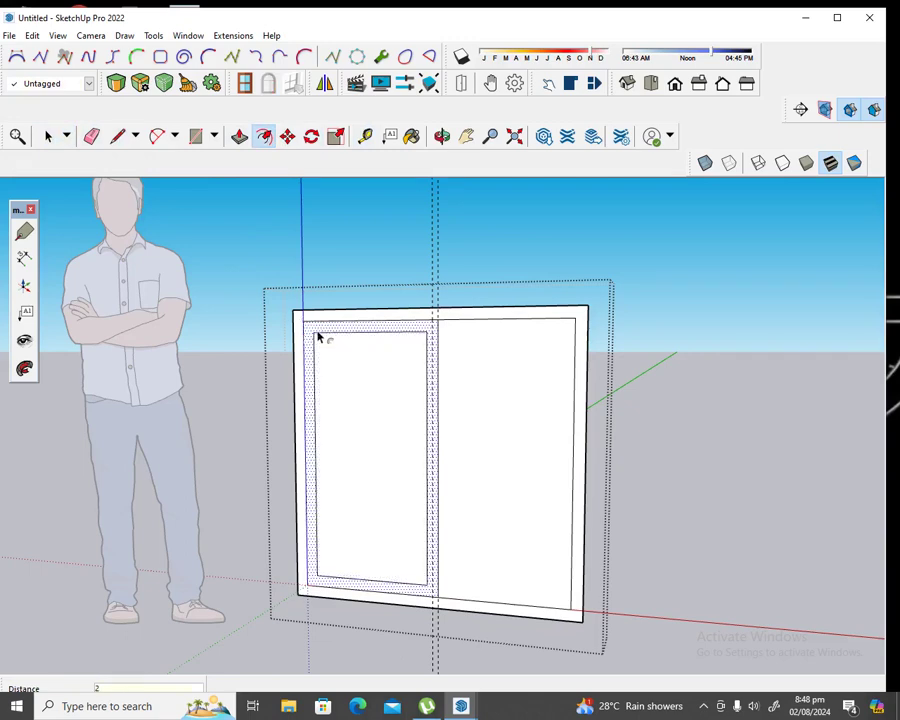
Erase the dashed construction guide lines
key(e)
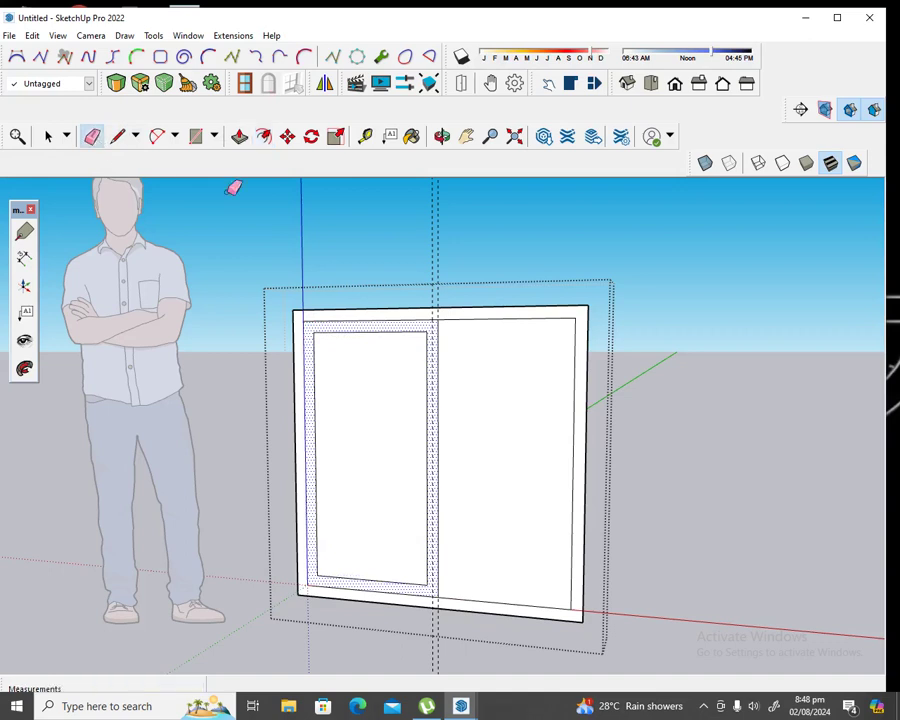
click(434, 241)
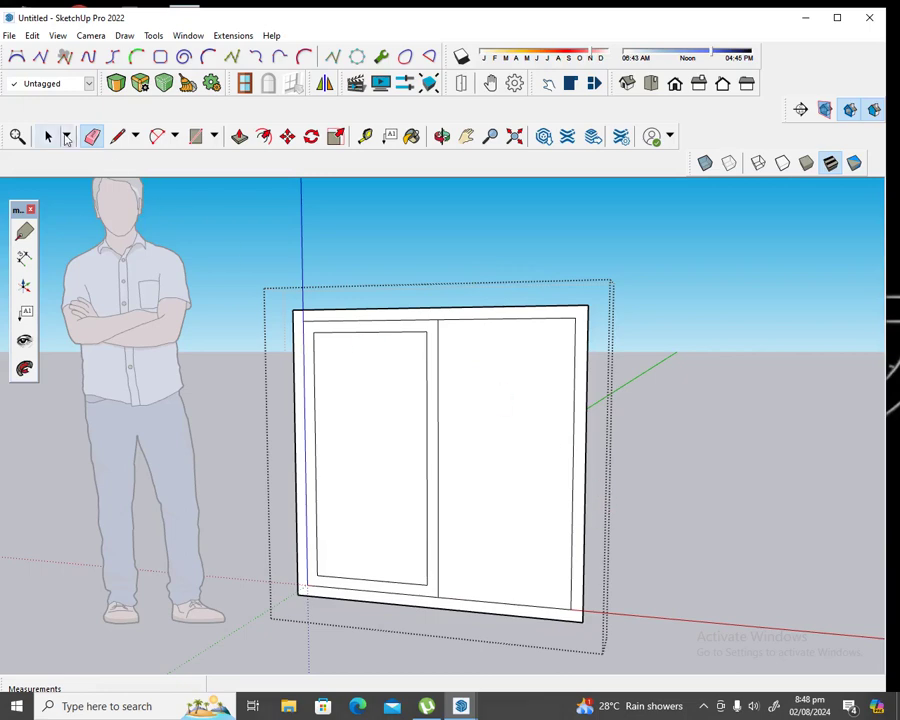
click(48, 136)
Erase the right panel face to leave an opening
click(517, 391)
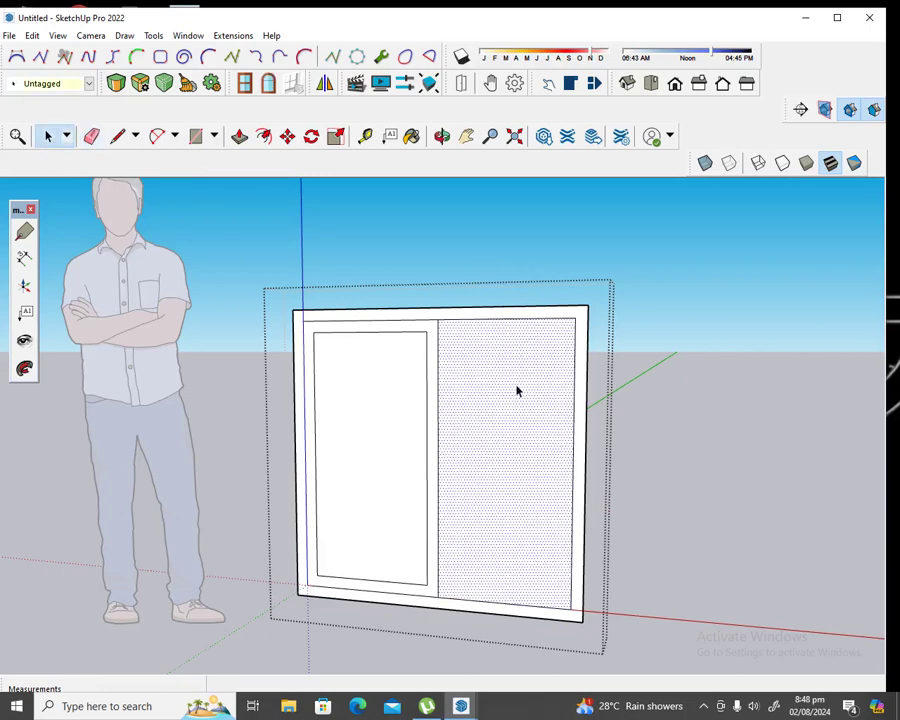
right_click(516, 390)
click(549, 411)
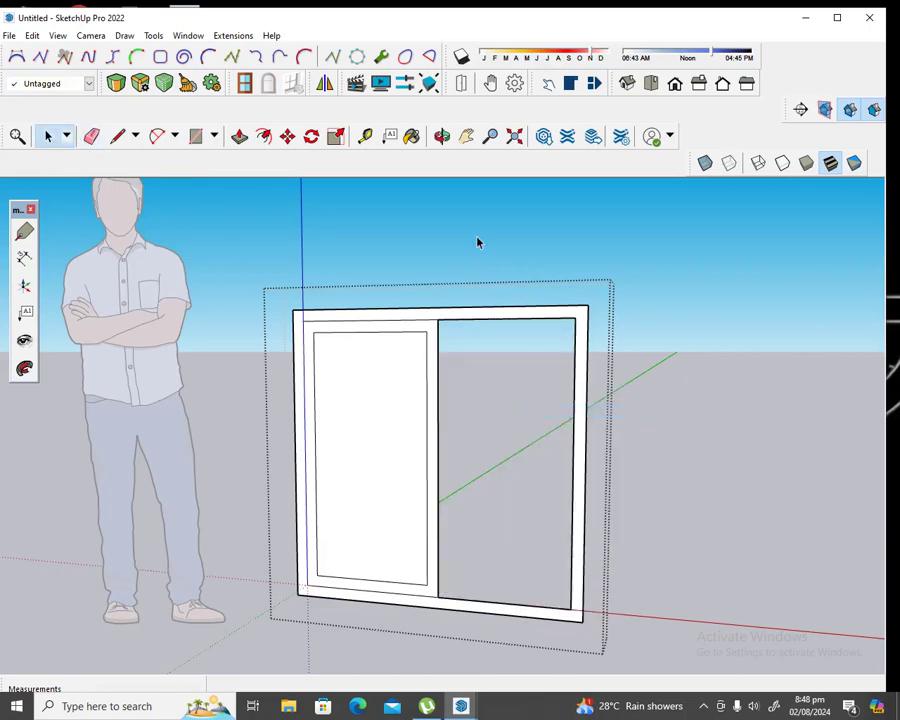
Make the outer frame face and its edges a separate group and open it for editing
double_click(325, 318)
triple_click(325, 318)
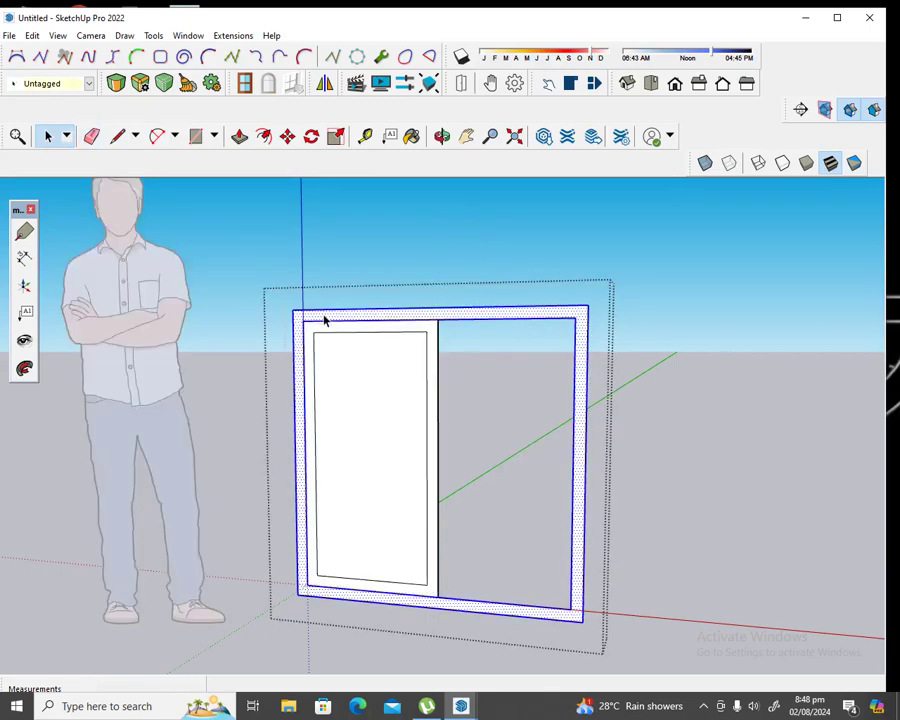
click(391, 275)
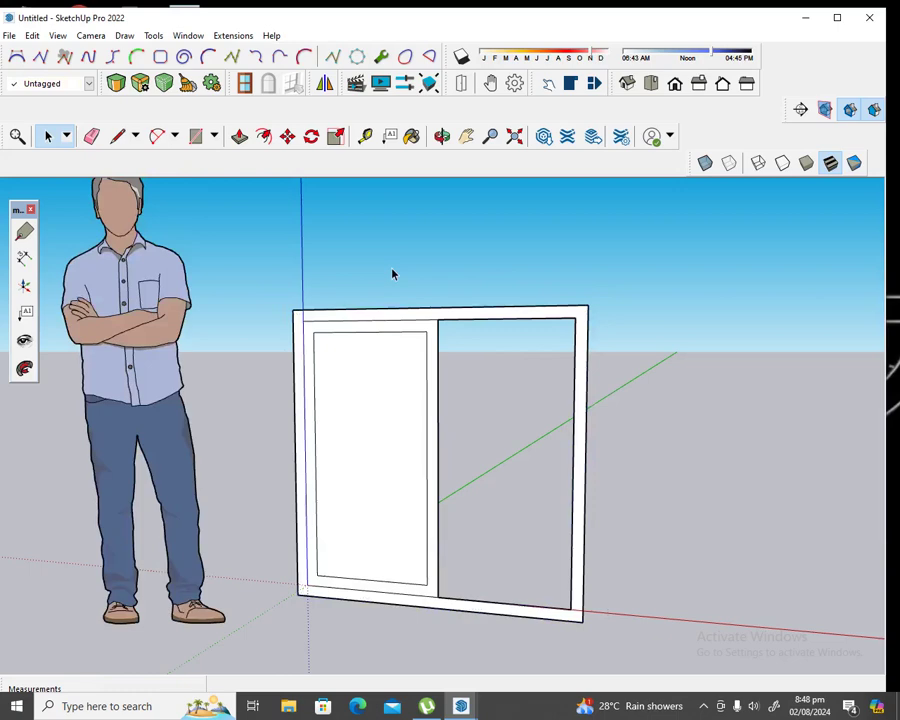
double_click(351, 318)
triple_click(351, 318)
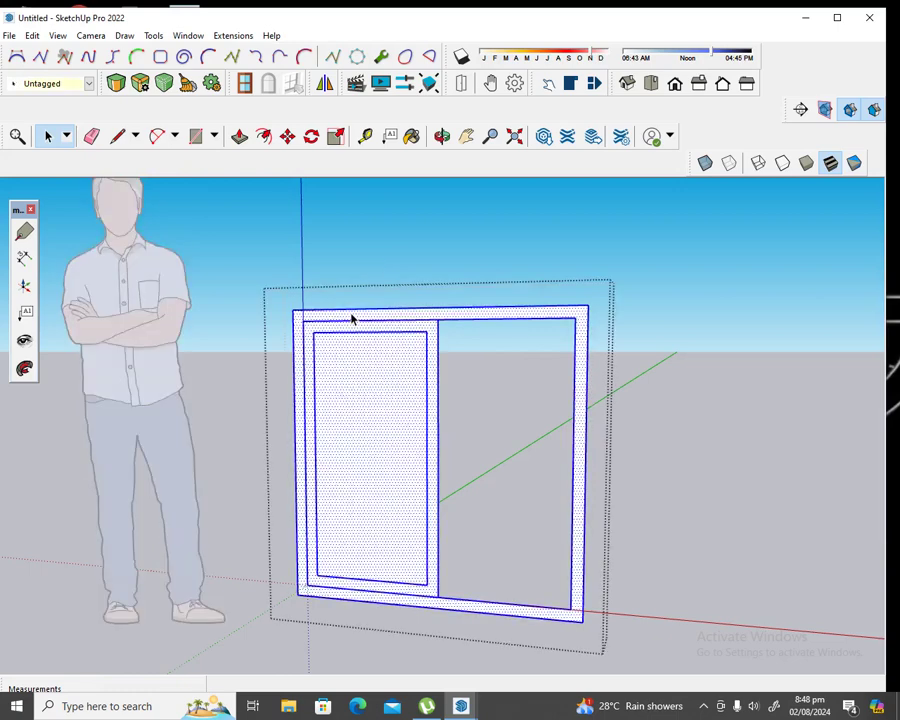
click(351, 318)
double_click(351, 318)
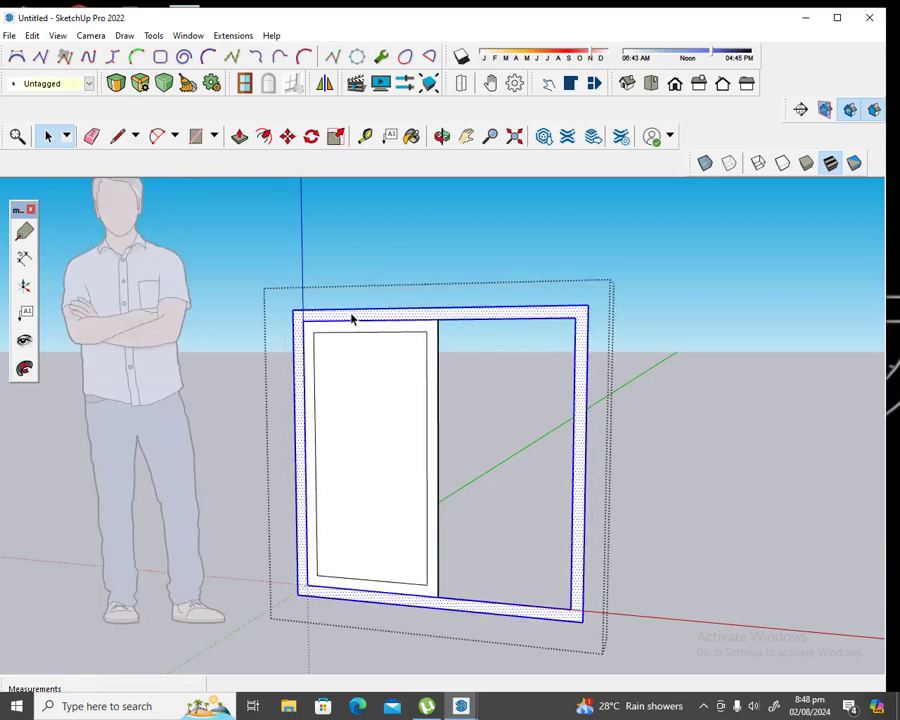
right_click(351, 318)
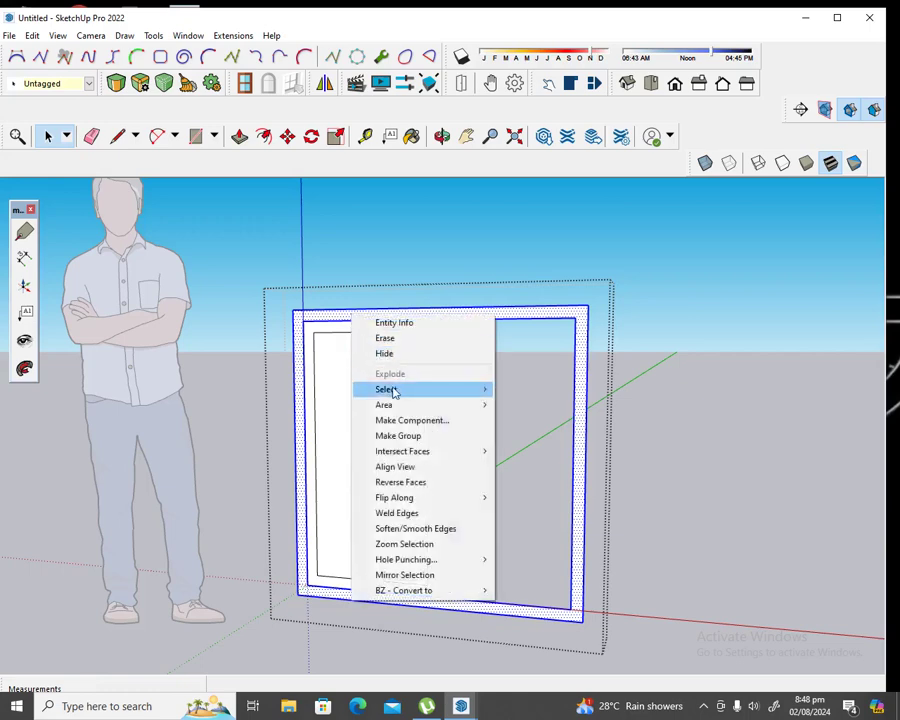
click(403, 437)
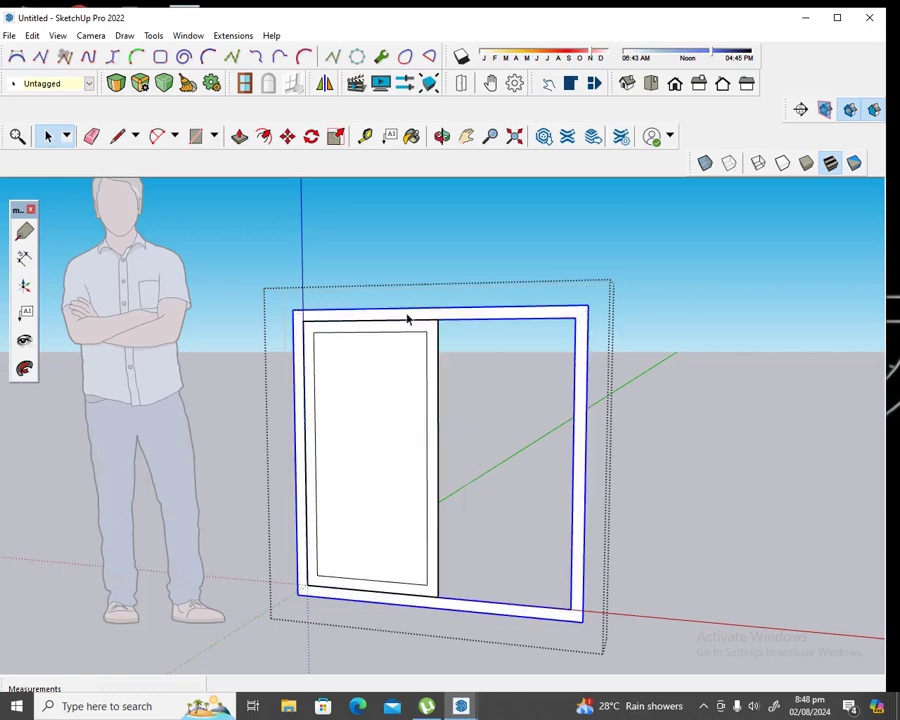
double_click(361, 318)
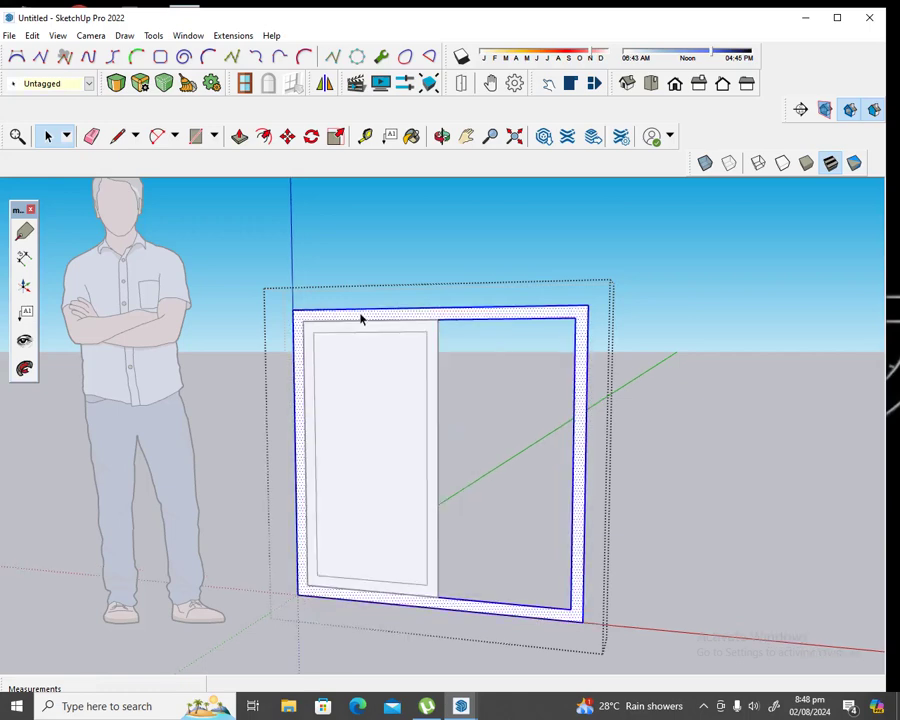
Push/Pull the outer frame face out 6" into a deep box frame
click(240, 136)
click(305, 333)
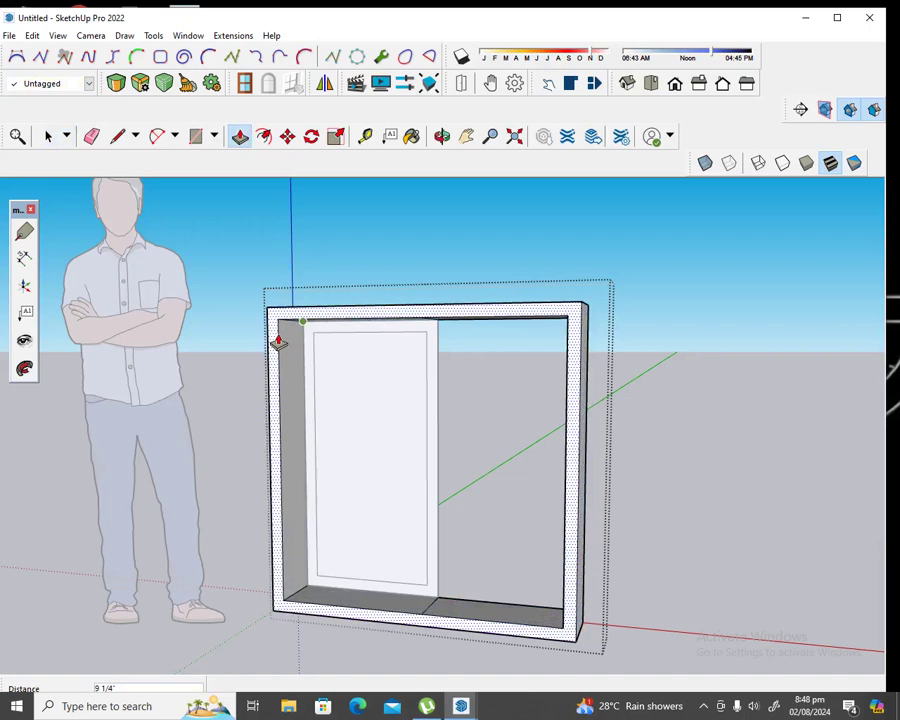
text(6)
key(Return)
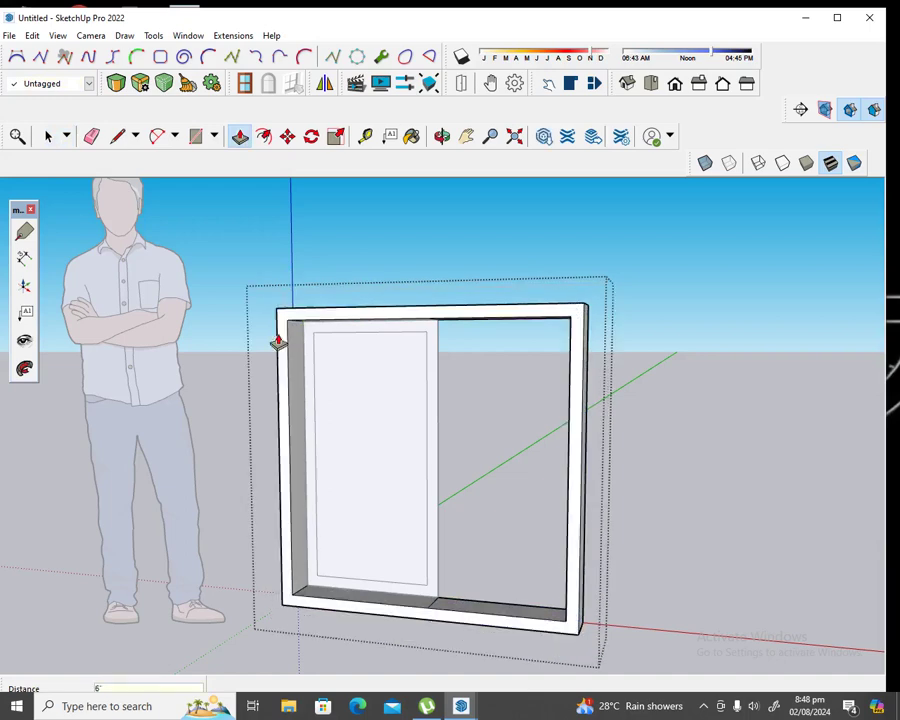
click(48, 136)
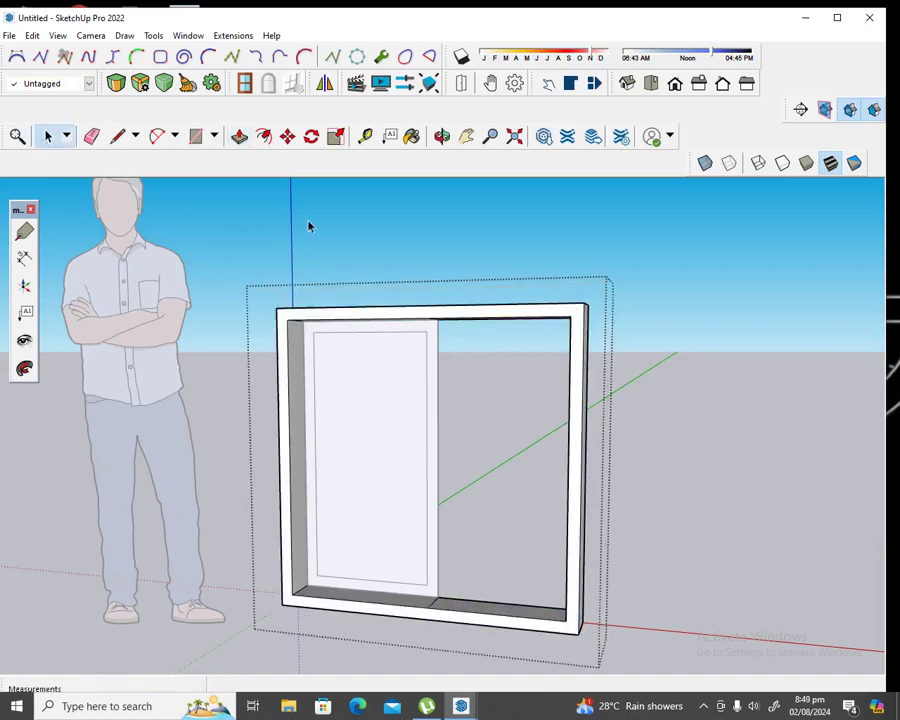
Make the left sash face and its edges a group and open it for editing
click(312, 334)
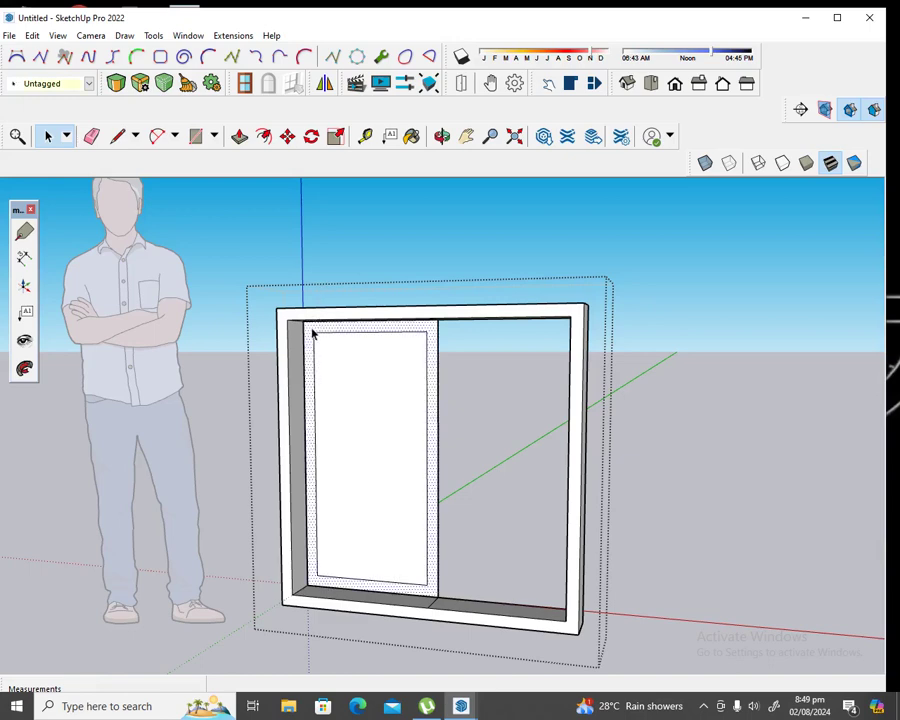
double_click(312, 334)
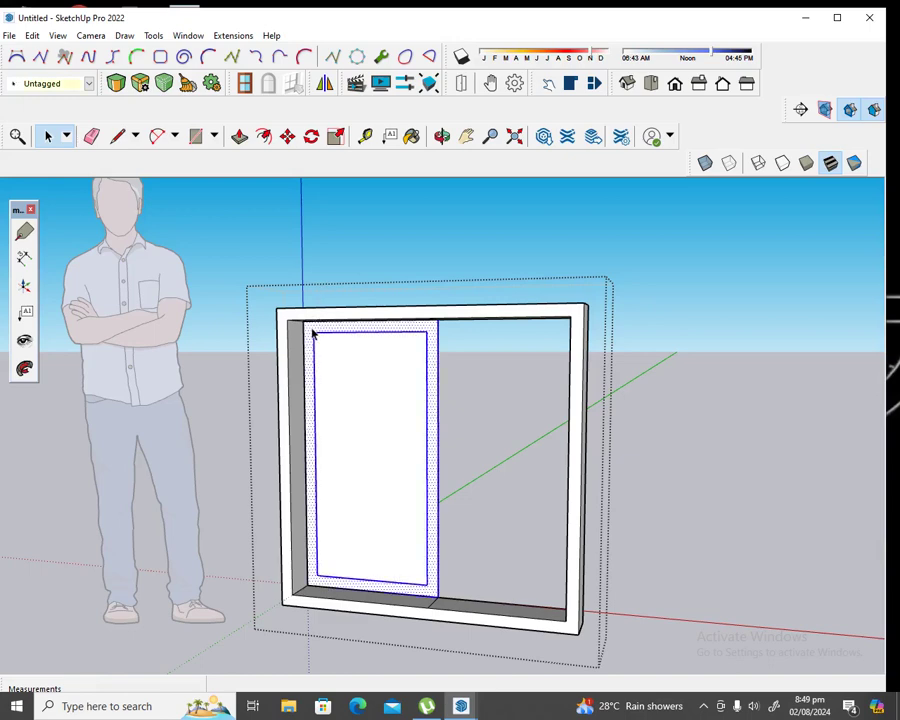
right_click(312, 334)
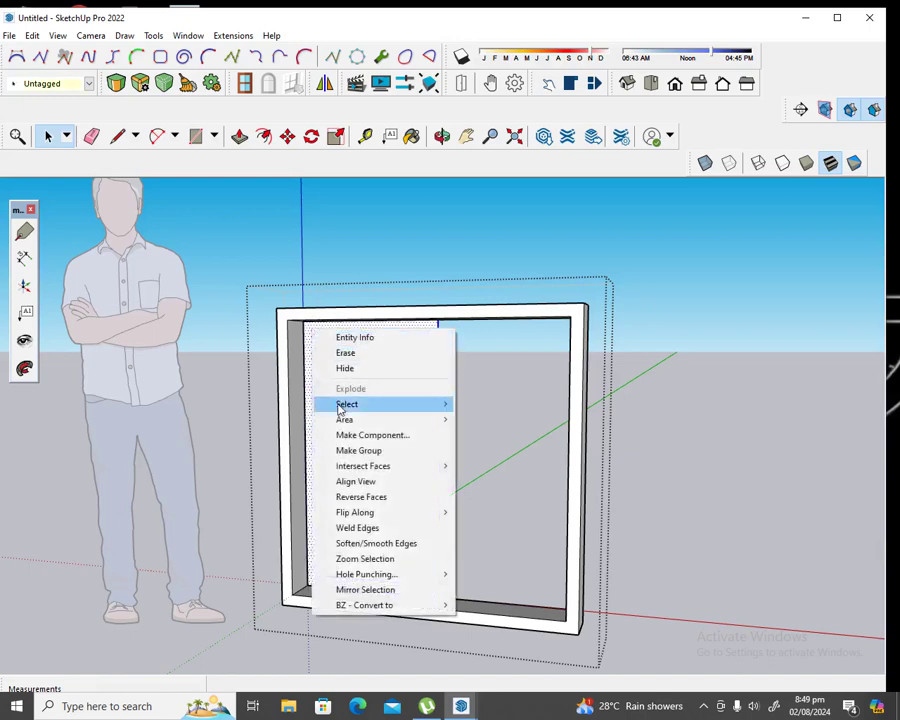
click(362, 456)
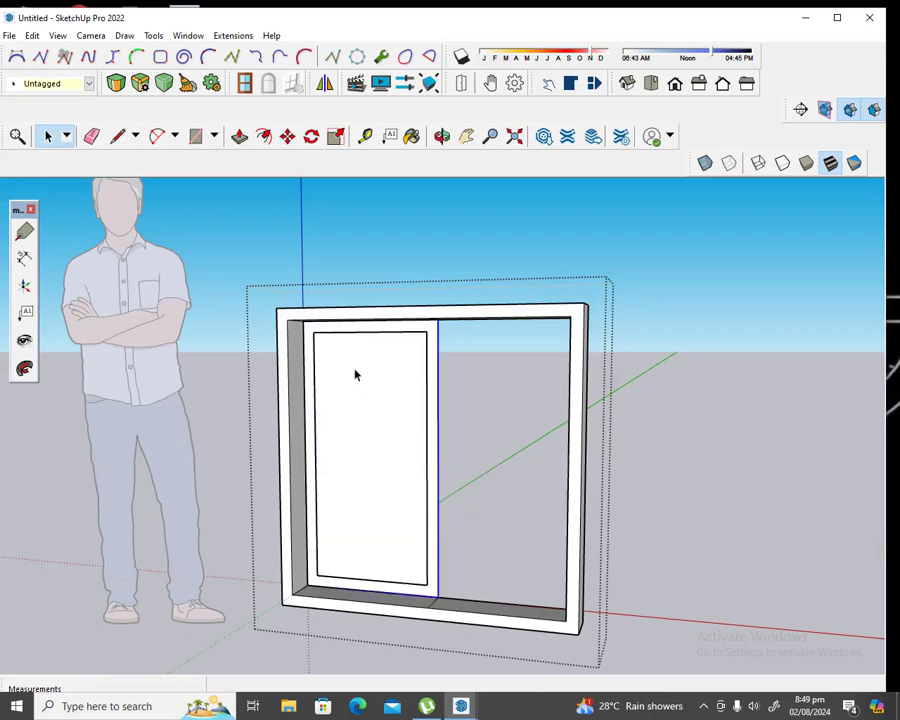
double_click(328, 333)
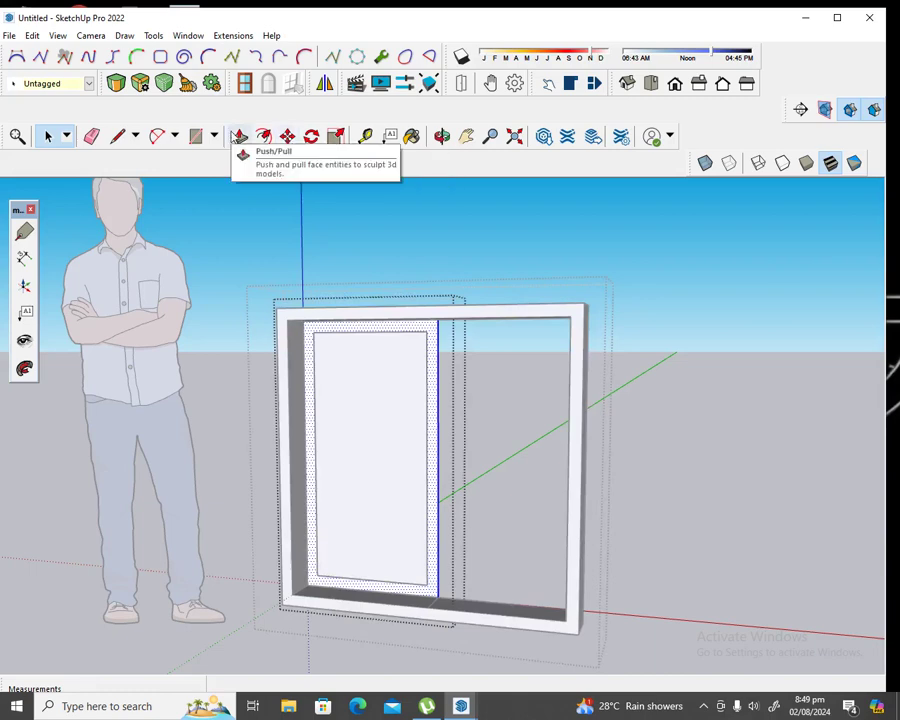
Push/Pull the sash frame (6", then 1") so it stands 1" thick
click(238, 136)
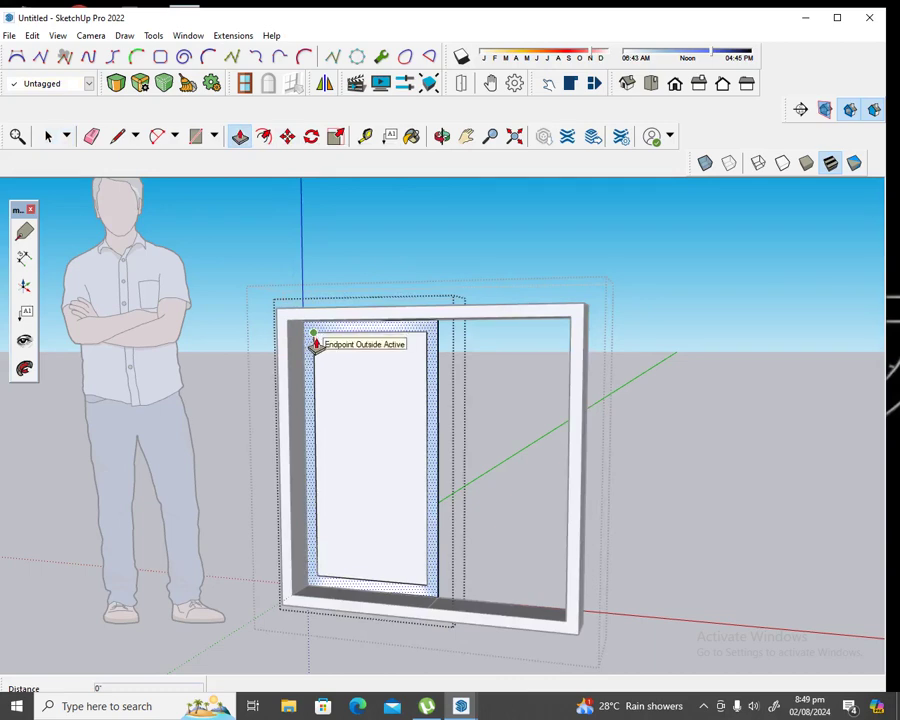
drag(315, 340, 321, 350)
text(6)
key(Return)
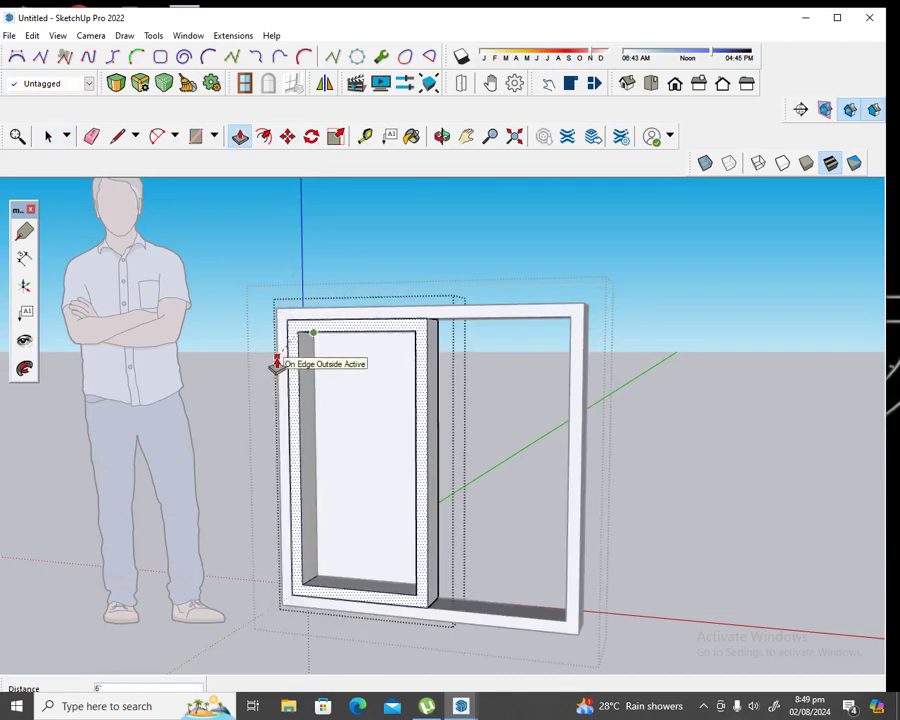
key(Return)
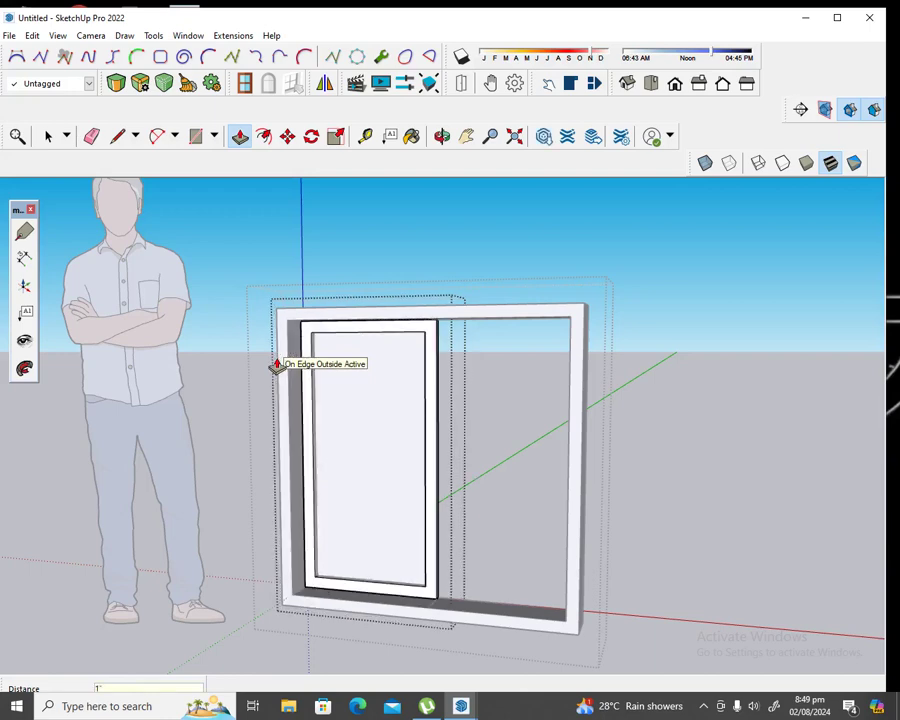
click(48, 136)
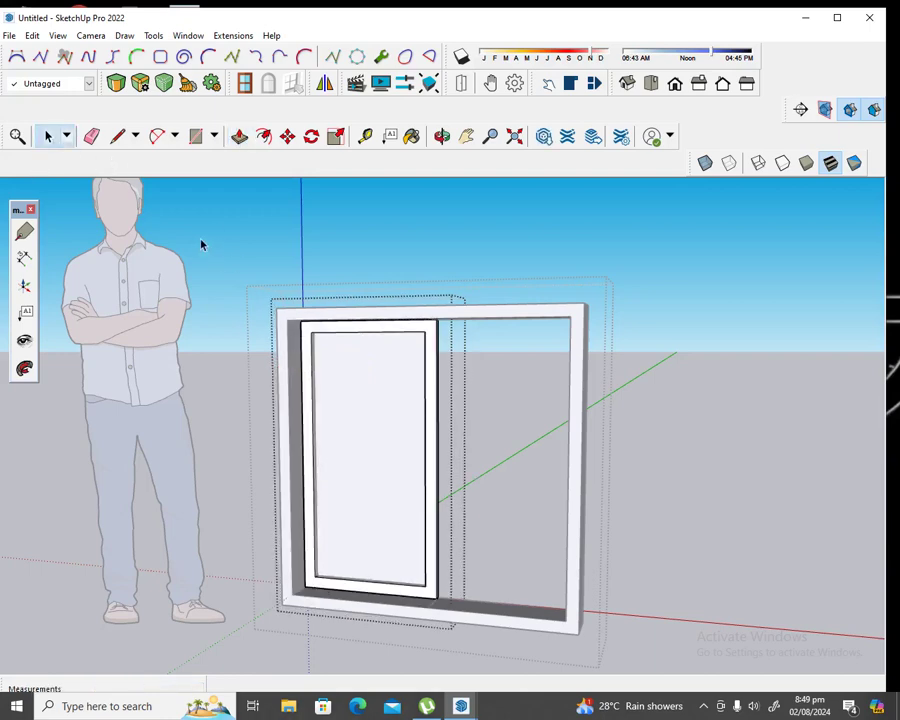
Leave the sash group and orbit to view the window at an angle
key(Escape)
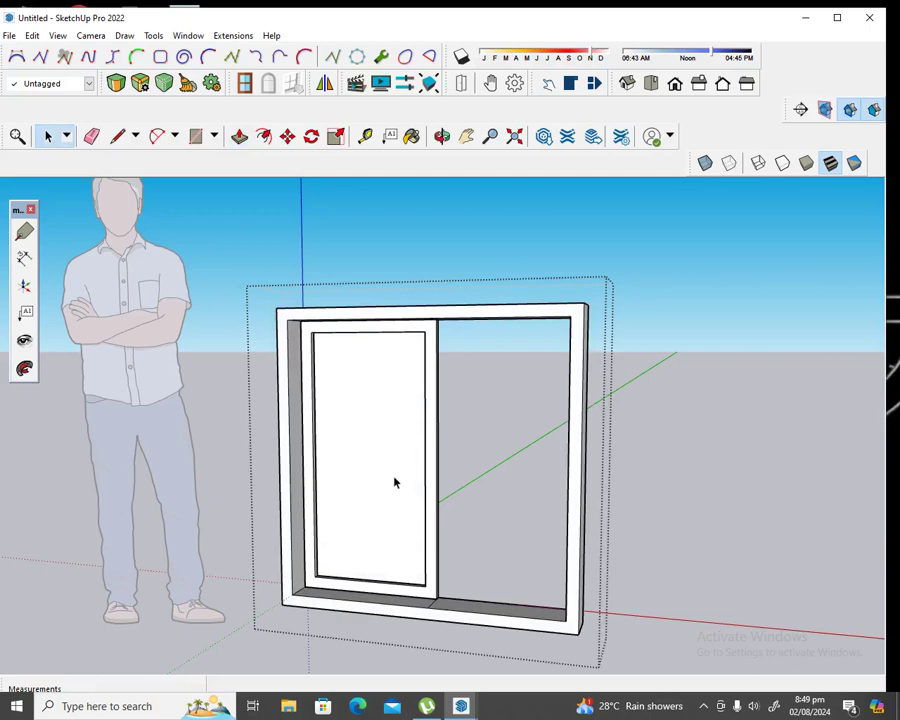
click(442, 136)
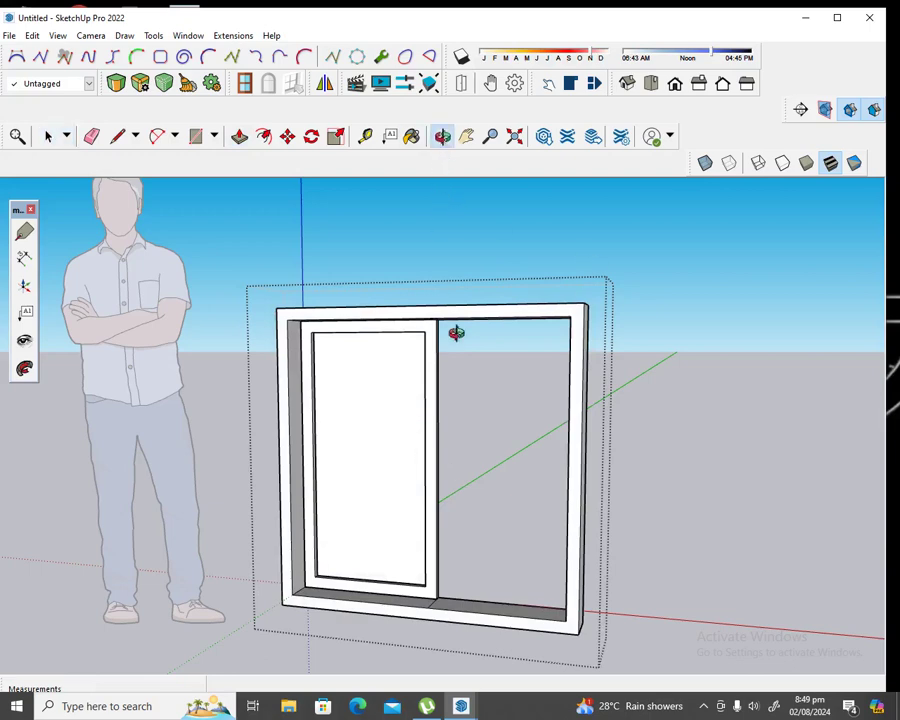
drag(458, 333, 358, 374)
click(48, 136)
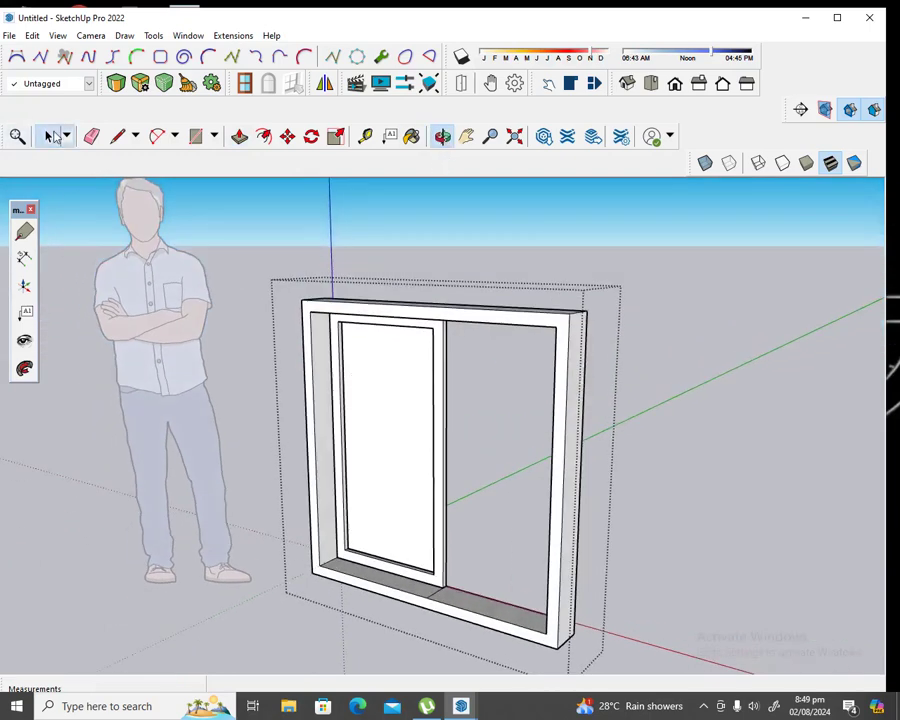
Group the glass face inside the left sash and zoom in on the sill corner
click(388, 456)
right_click(388, 456)
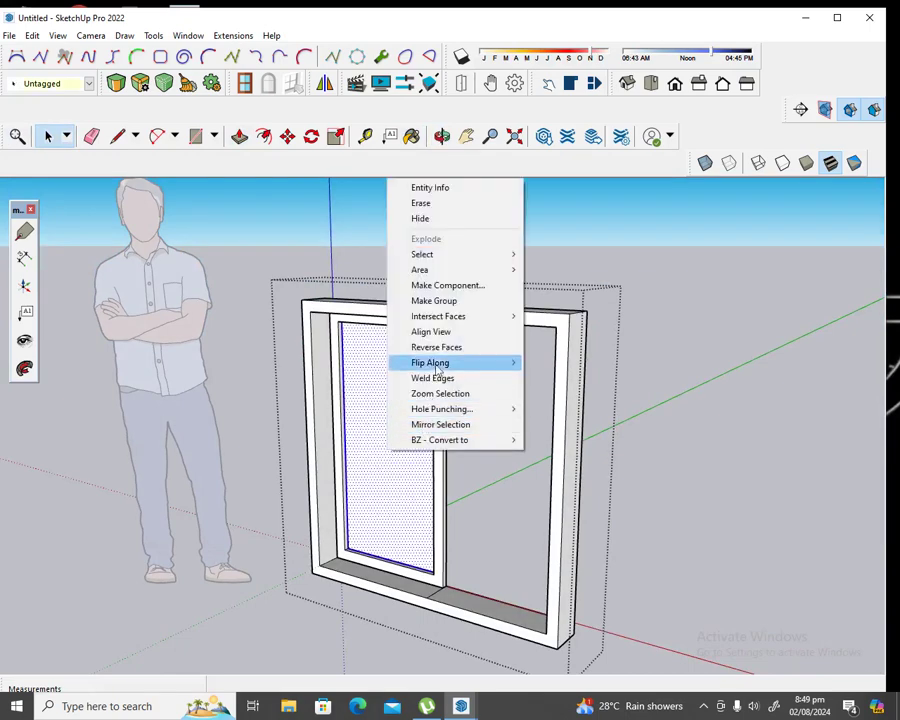
click(443, 309)
scroll(358, 548, up, 2)
scroll(358, 548, up, 2)
scroll(358, 548, up, 2)
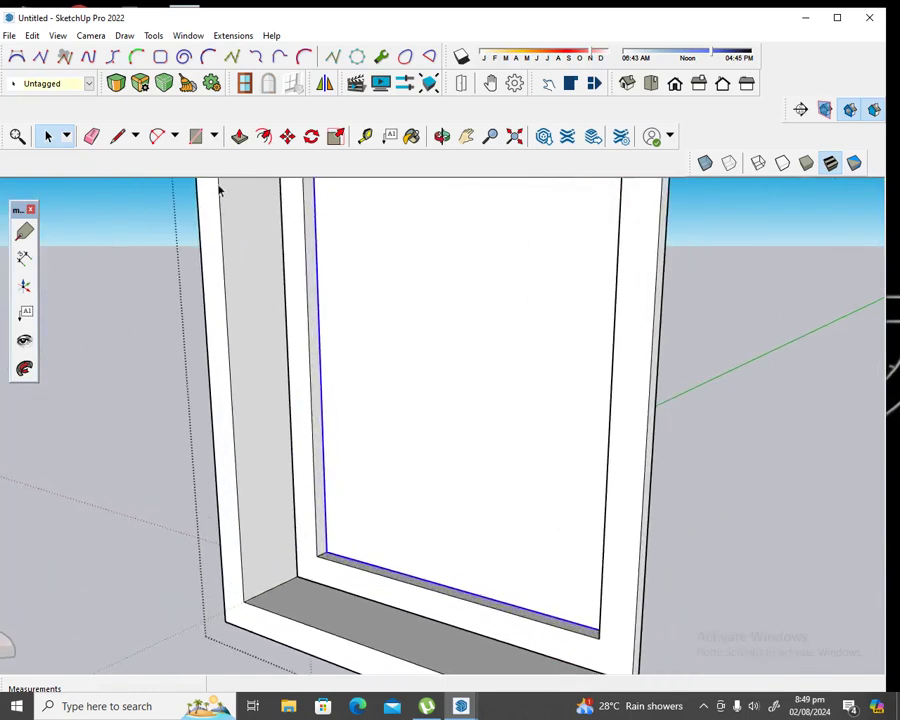
click(239, 136)
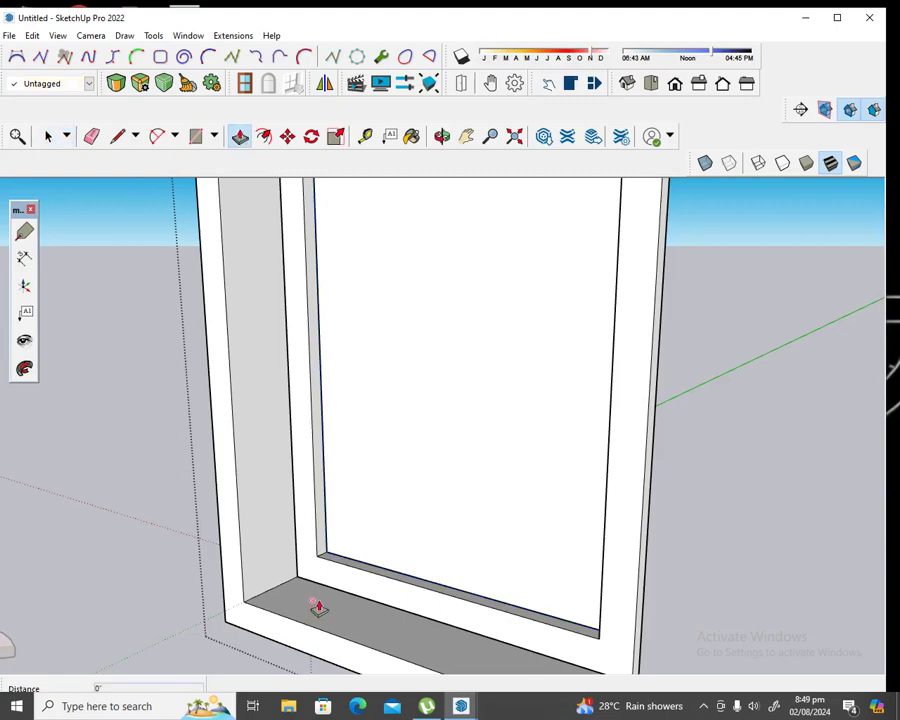
scroll(318, 608, up, 2)
scroll(330, 545, up, 1)
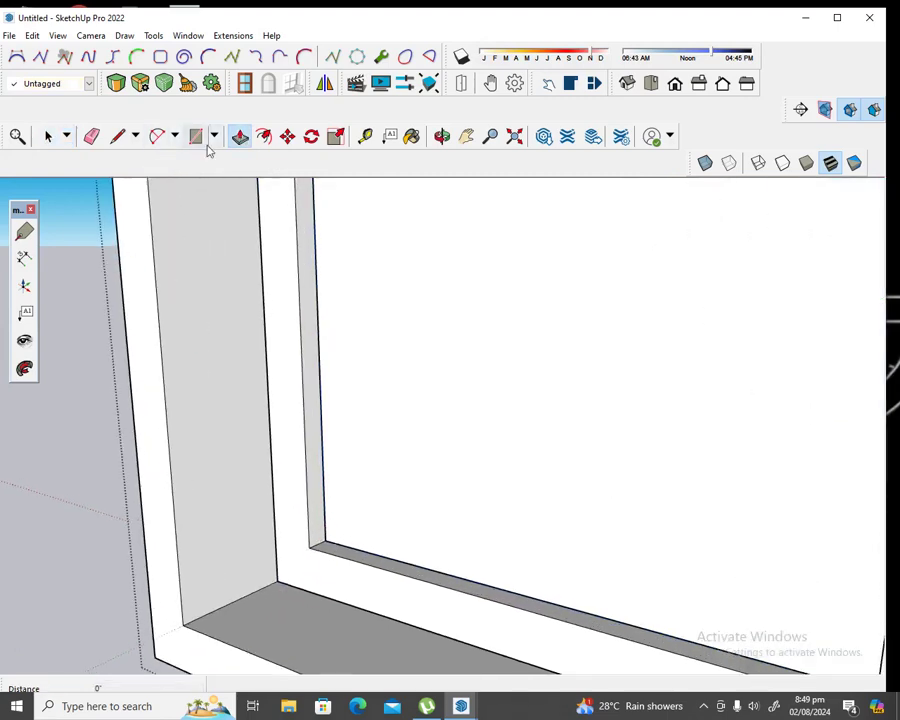
Move the grouped glass pane 1/2" deeper into the sash frame
click(47, 136)
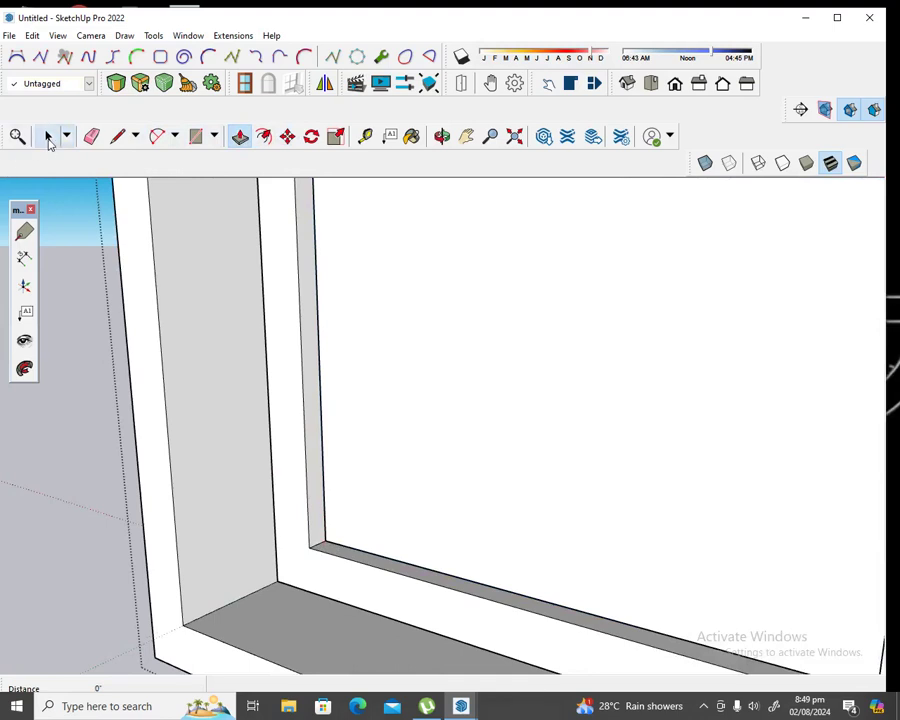
click(443, 324)
click(287, 136)
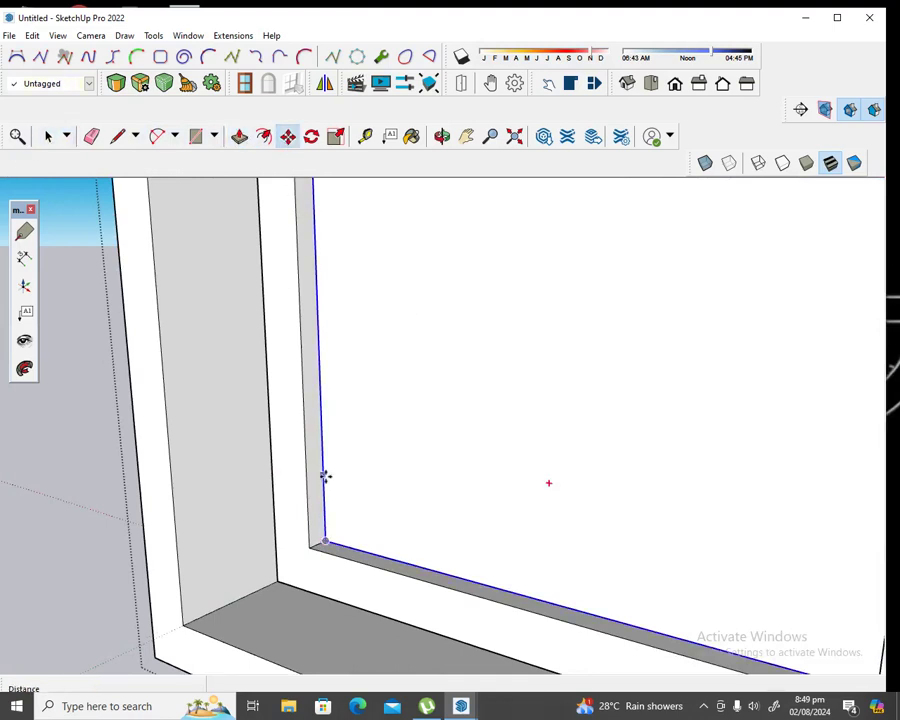
click(327, 542)
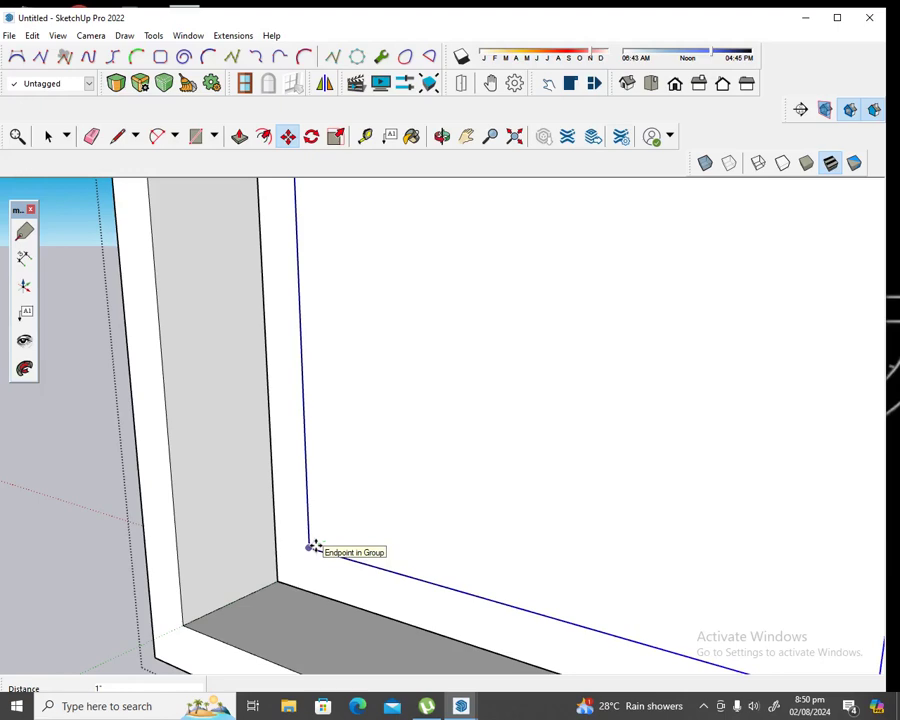
text(1)
key(Return)
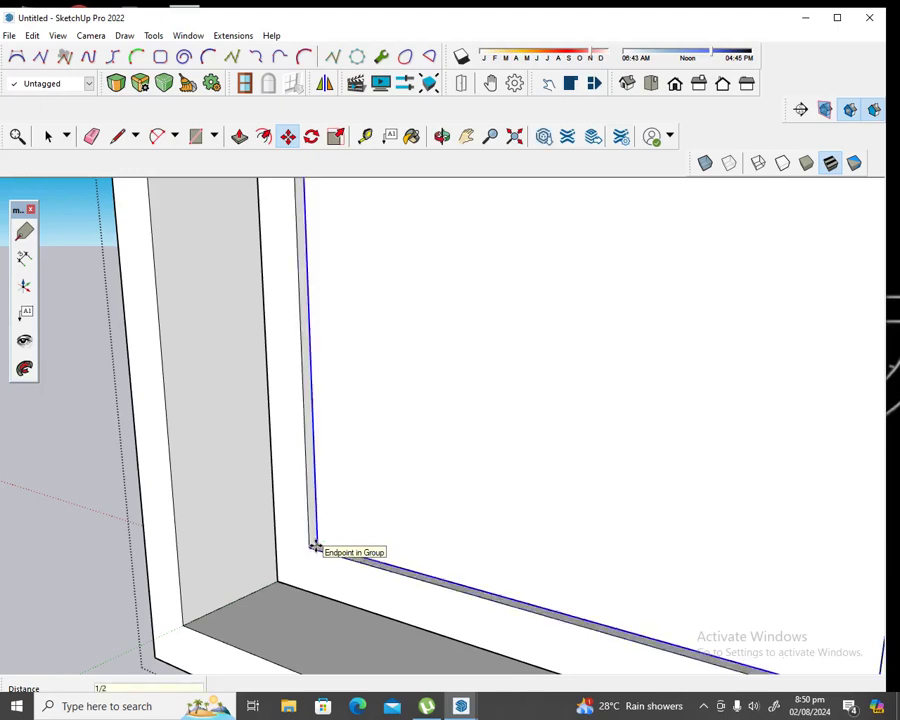
Zoom out and back in to check the recessed glass pane
scroll(275, 345, down, 2)
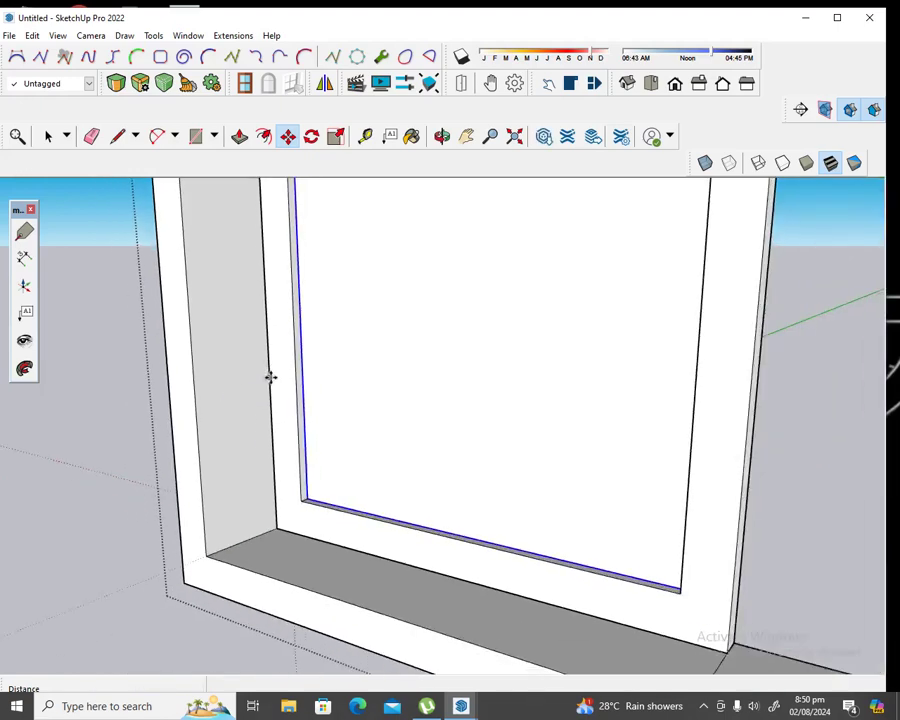
scroll(269, 376, down, 2)
scroll(281, 385, down, 2)
scroll(287, 388, down, 2)
scroll(287, 390, down, 1)
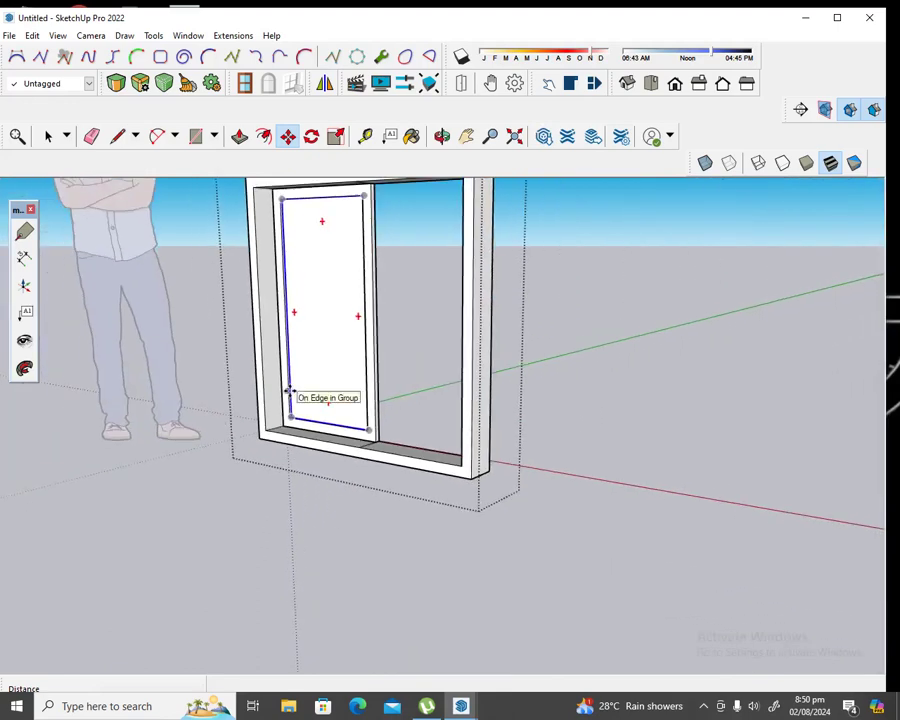
scroll(316, 196, up, 2)
scroll(316, 196, up, 1)
scroll(317, 197, up, 1)
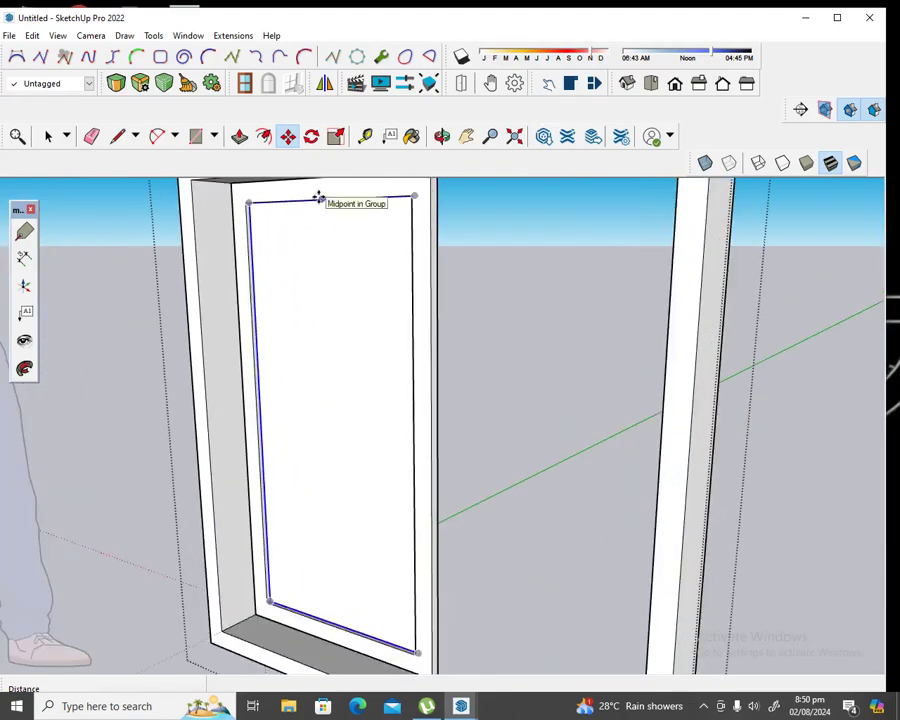
click(47, 136)
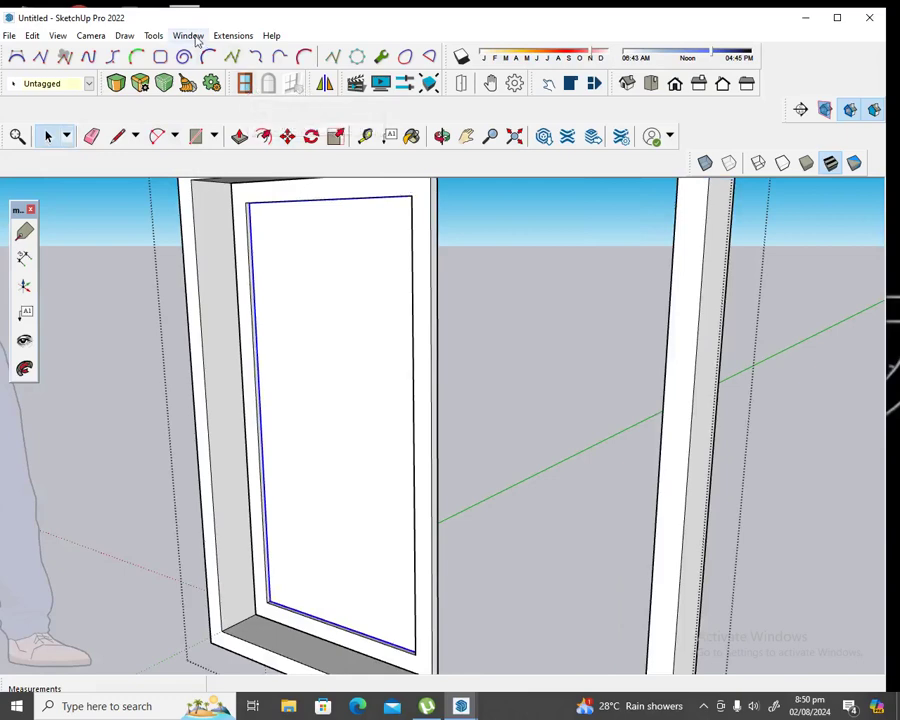
Paint the left sash glass with Translucent Glass Blue from Glass and Mirrors, then close the materials tray
click(155, 38)
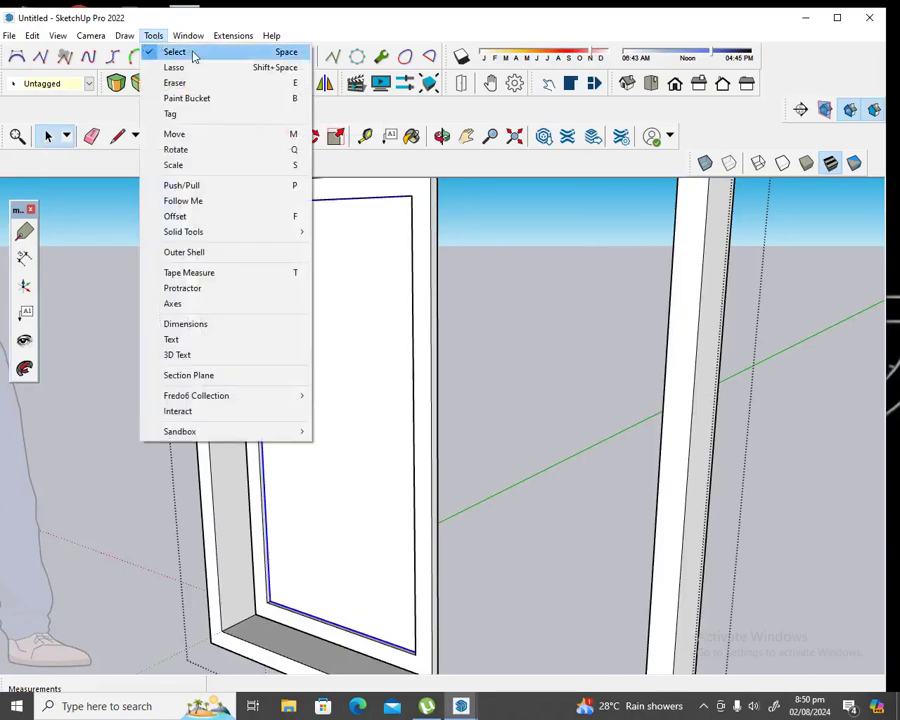
click(235, 98)
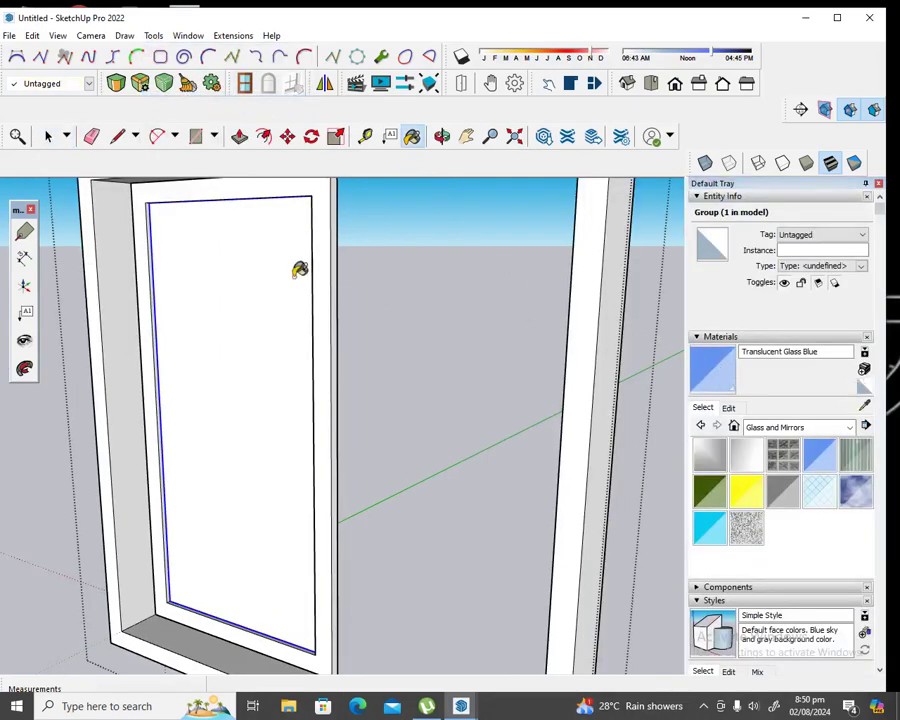
click(262, 261)
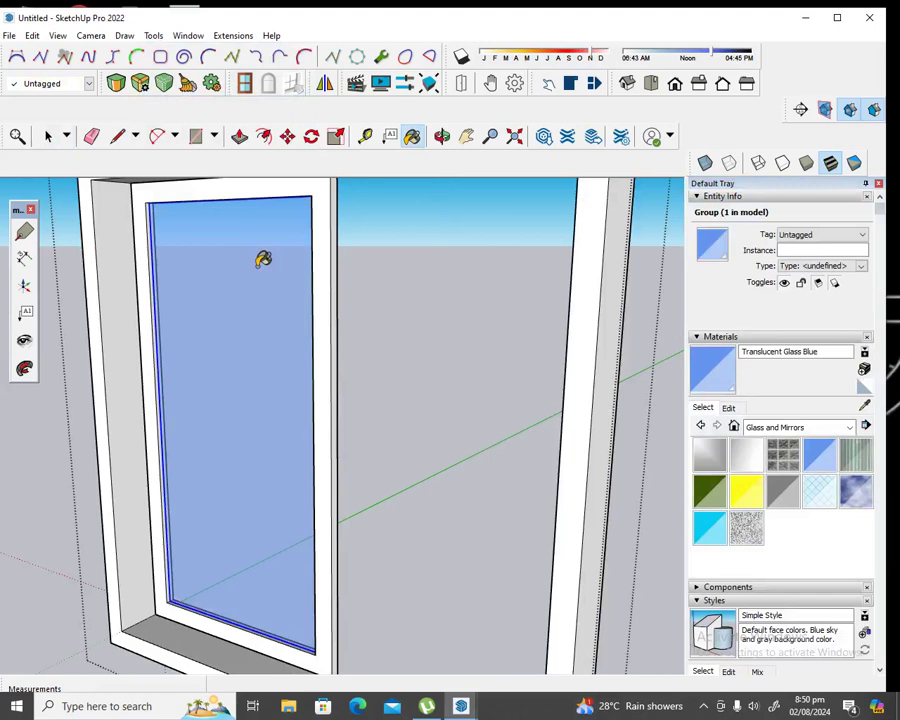
click(878, 185)
scroll(476, 226, down, 2)
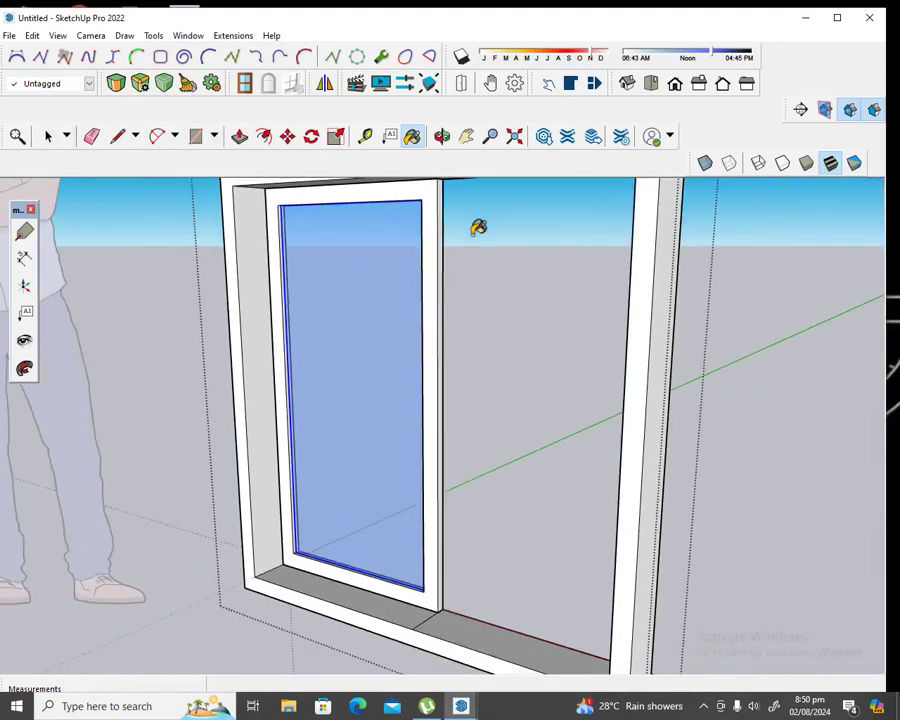
scroll(478, 228, down, 2)
scroll(478, 228, down, 2)
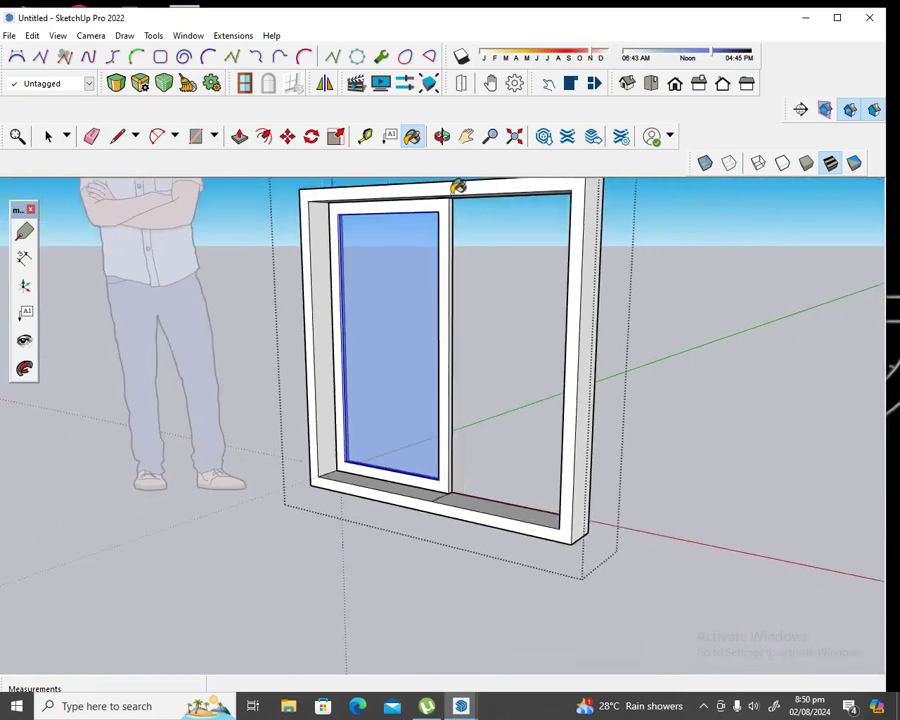
scroll(457, 183, up, 2)
scroll(457, 183, up, 2)
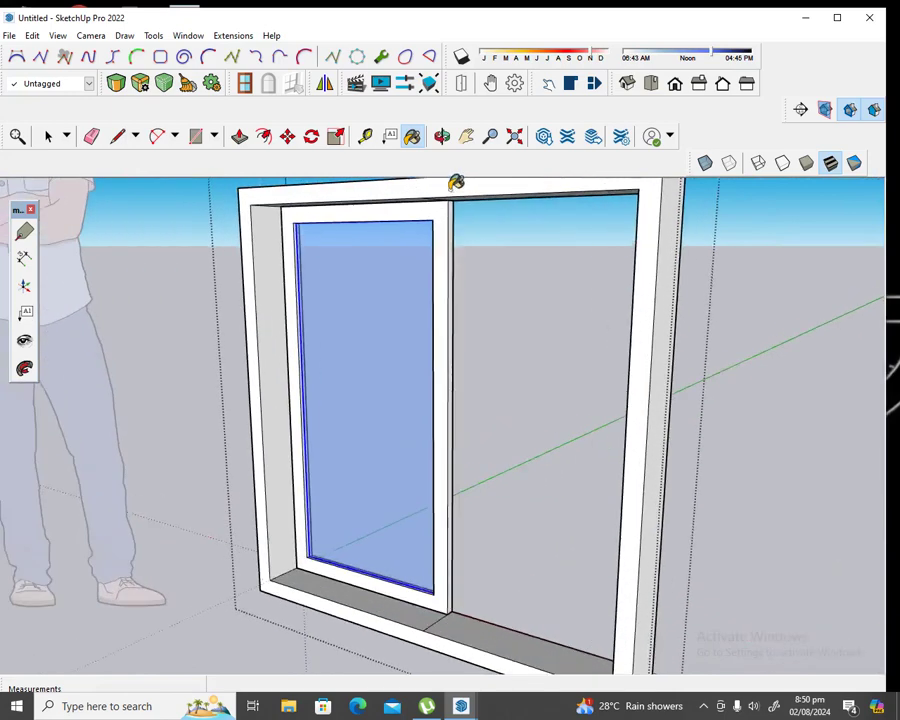
Select the sash frame with its glass and make it a group
click(47, 140)
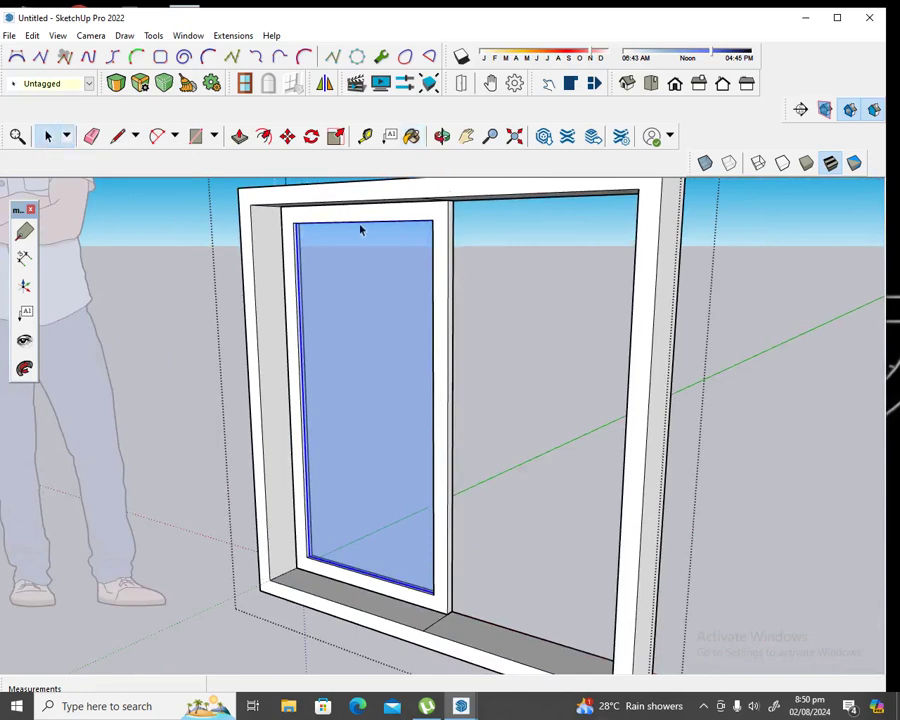
click(367, 222)
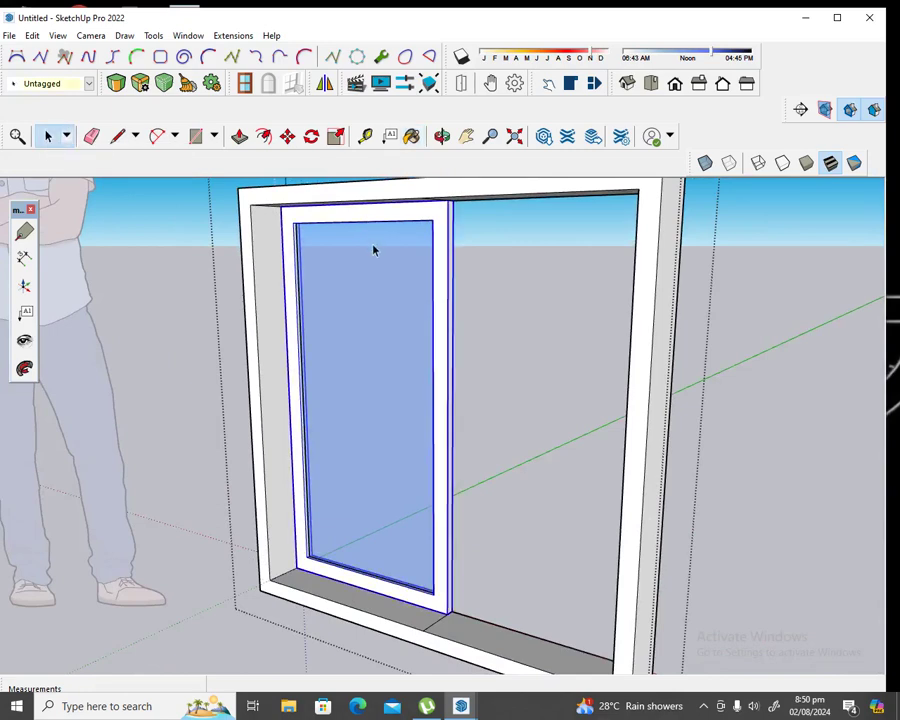
right_click(350, 305)
scroll(308, 592, up, 1)
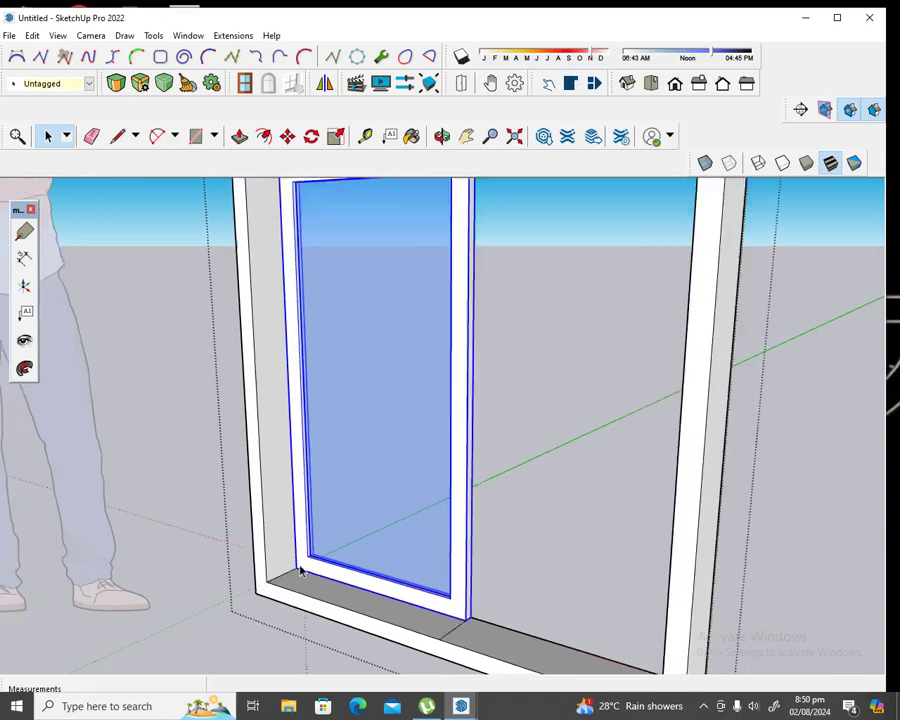
scroll(298, 570, up, 1)
Place a Tape Measure guide 2" in from the left jamb
click(287, 135)
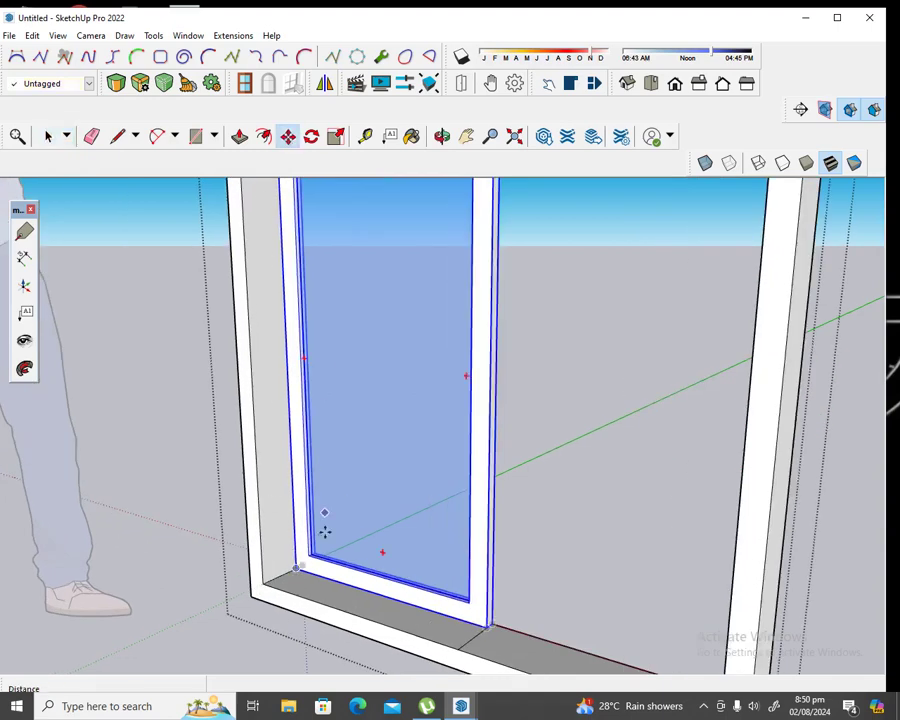
scroll(288, 581, up, 1)
scroll(289, 579, up, 1)
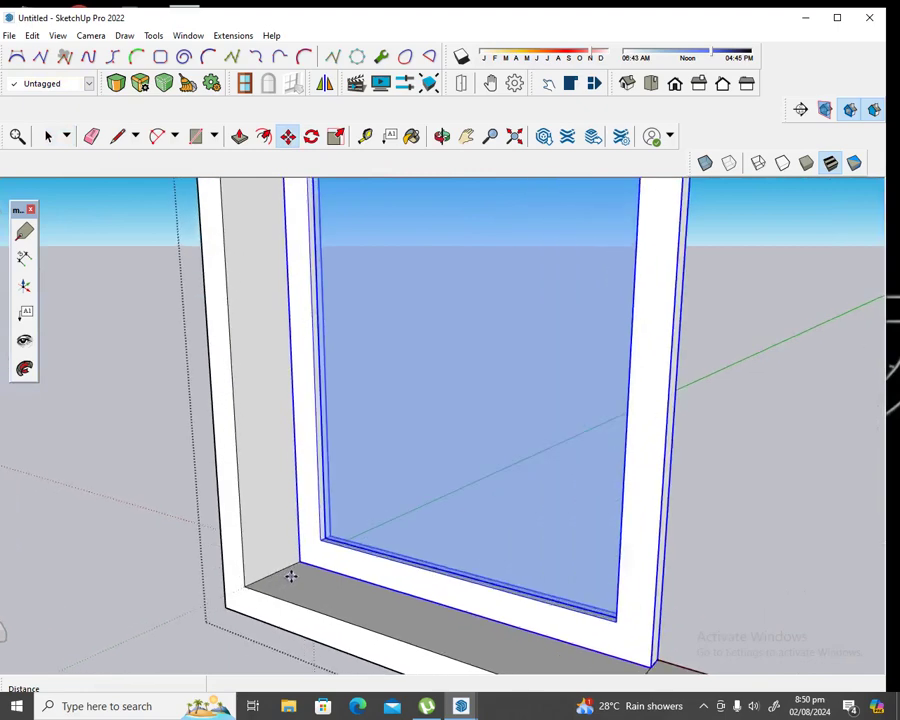
scroll(290, 577, up, 1)
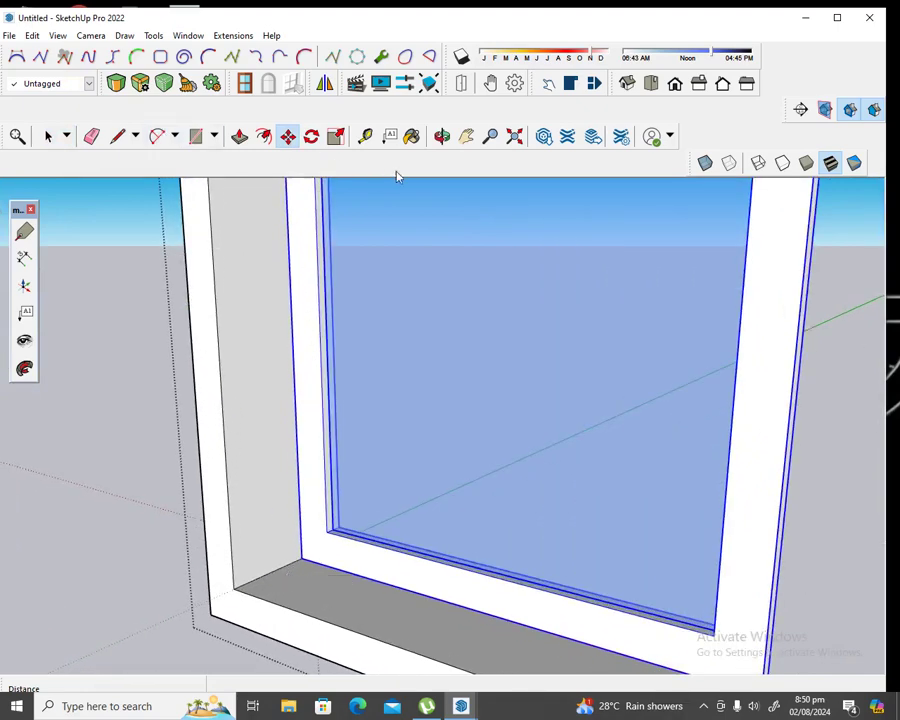
click(366, 137)
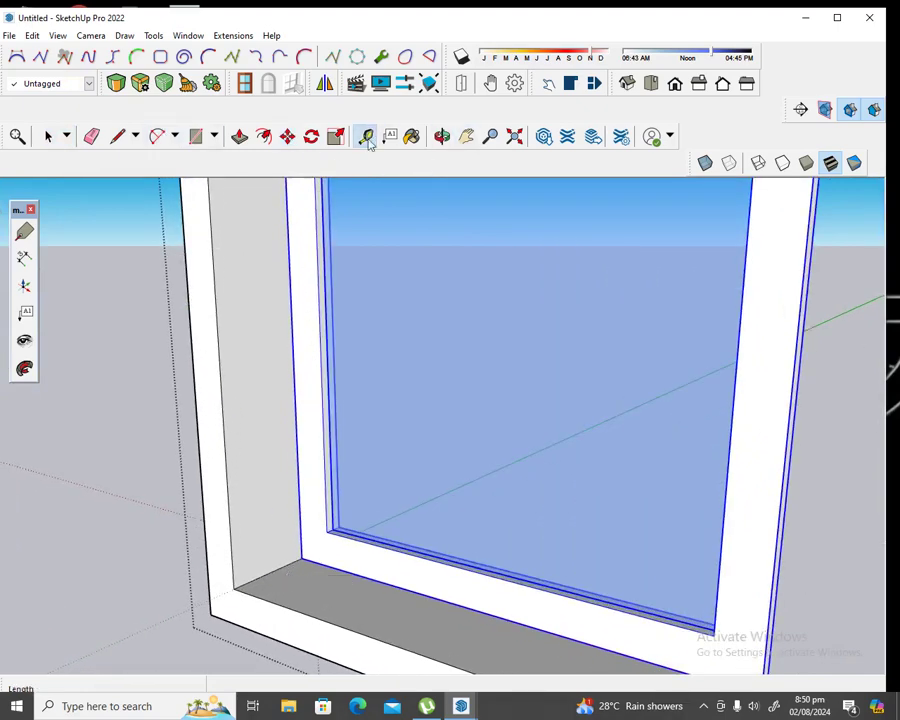
click(225, 438)
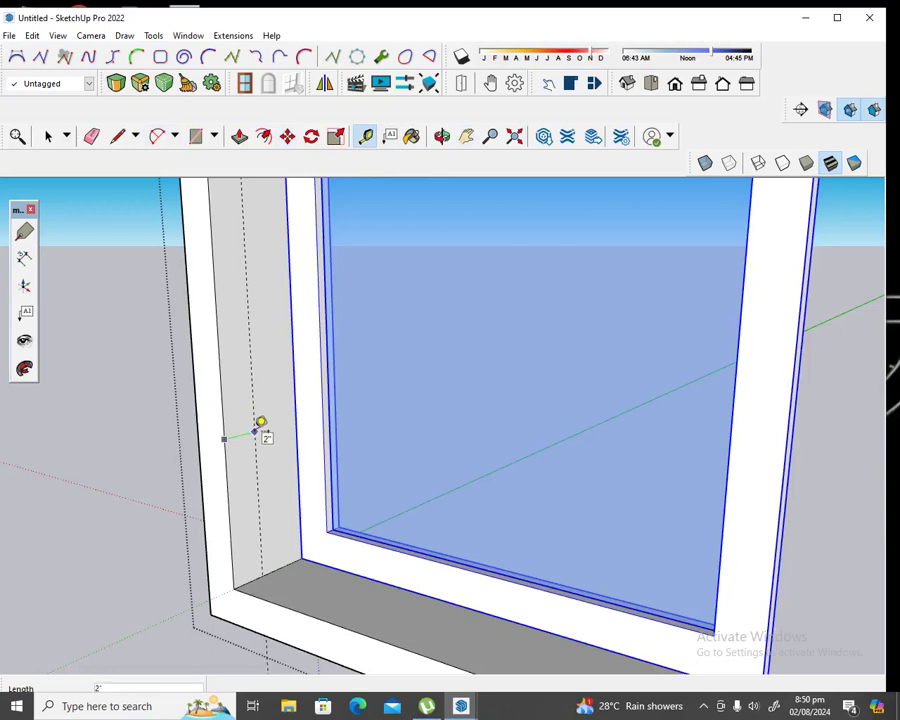
click(260, 422)
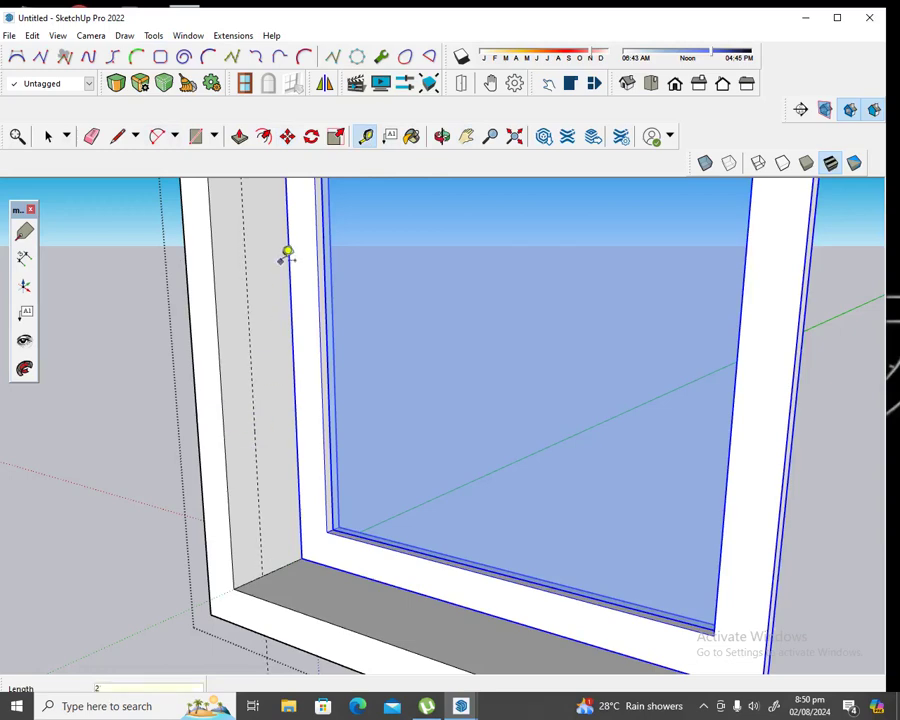
Move the sash group inside the frame onto the 2" guide
click(287, 138)
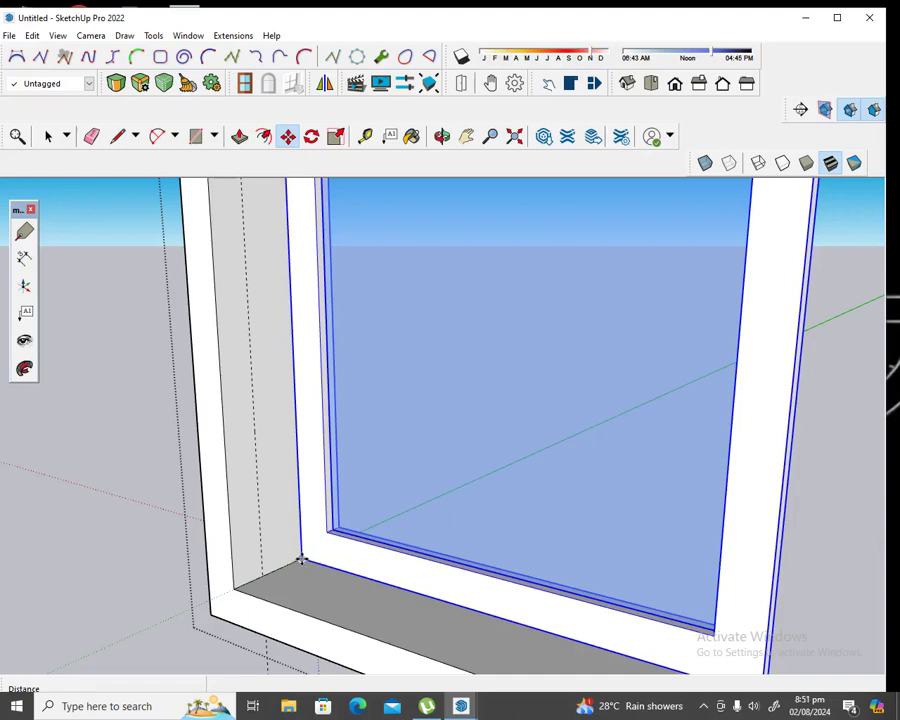
click(303, 559)
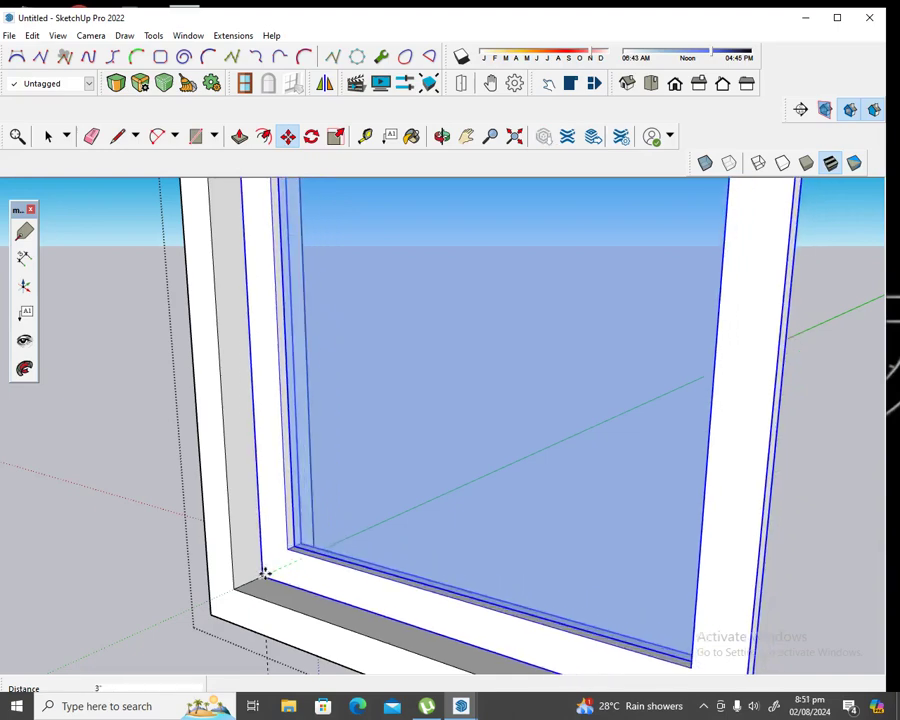
key(Escape)
scroll(229, 487, down, 3)
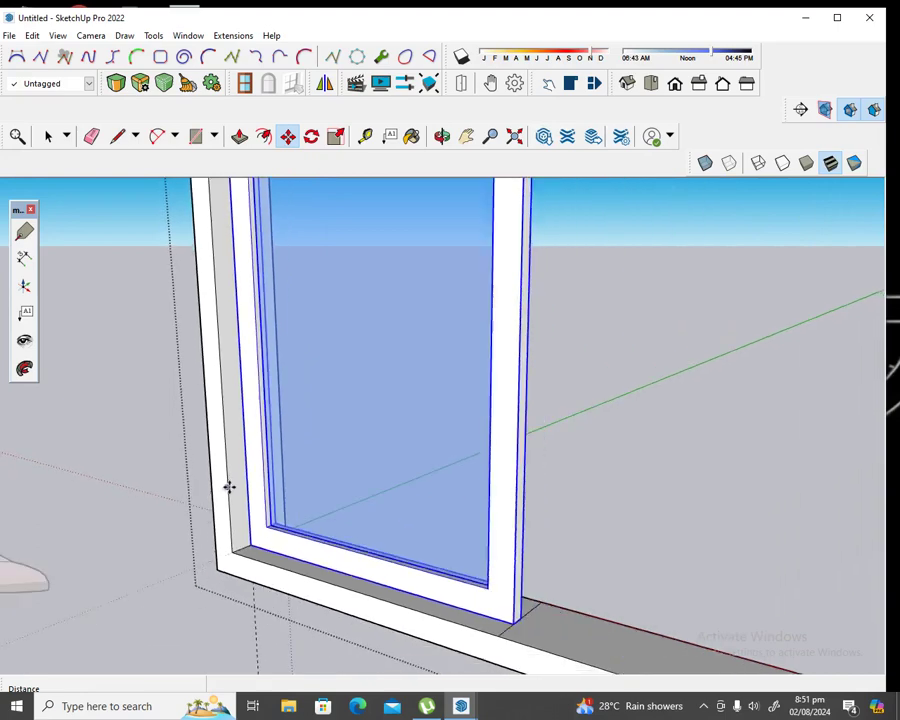
scroll(229, 487, down, 2)
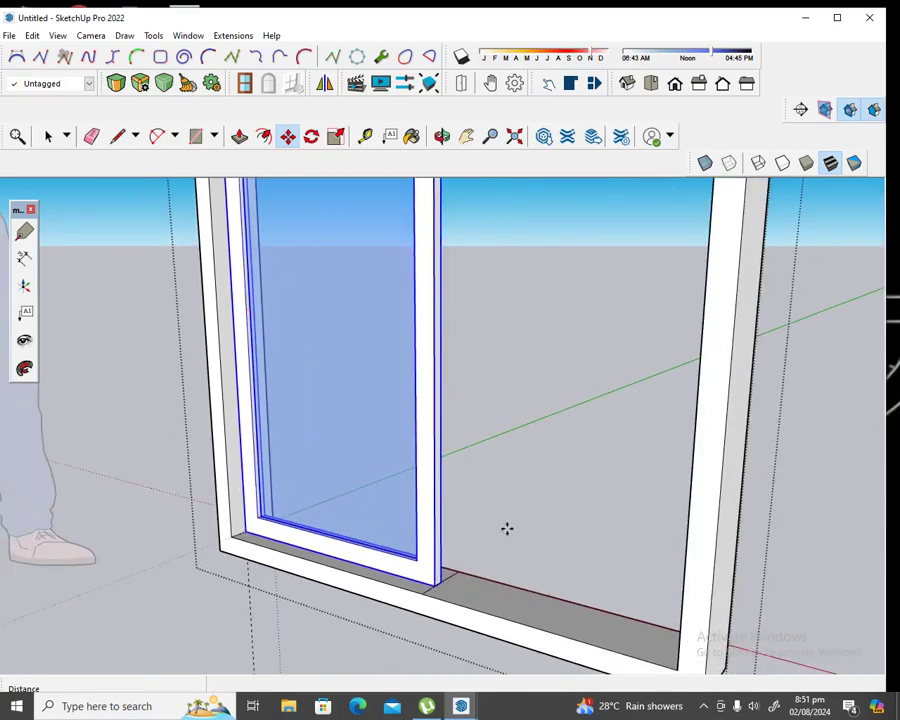
Open the outer frame group for editing and erase the stray edge along the sill
click(52, 137)
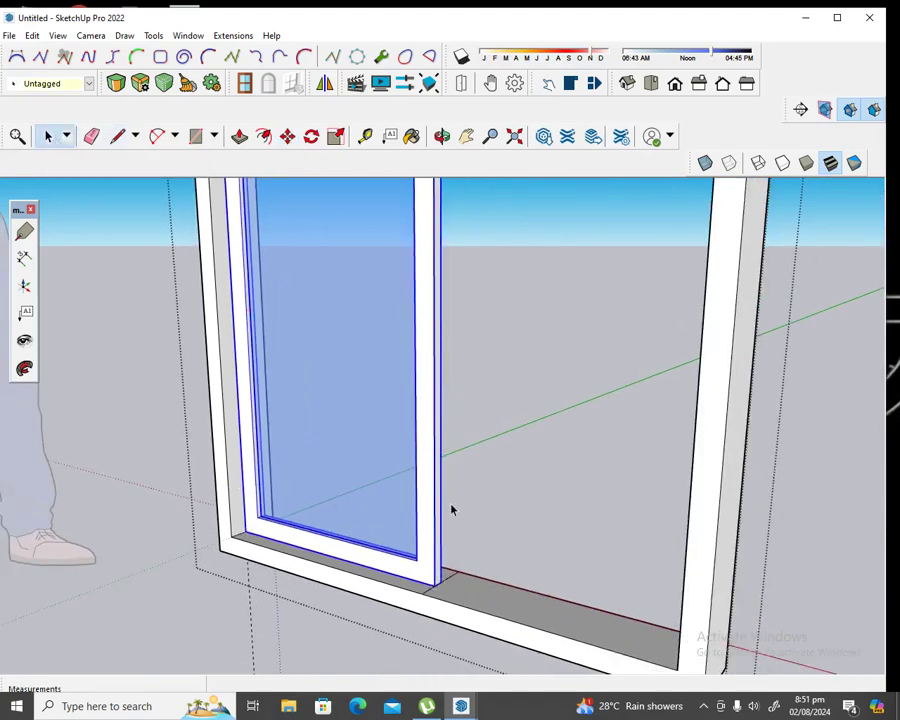
click(430, 597)
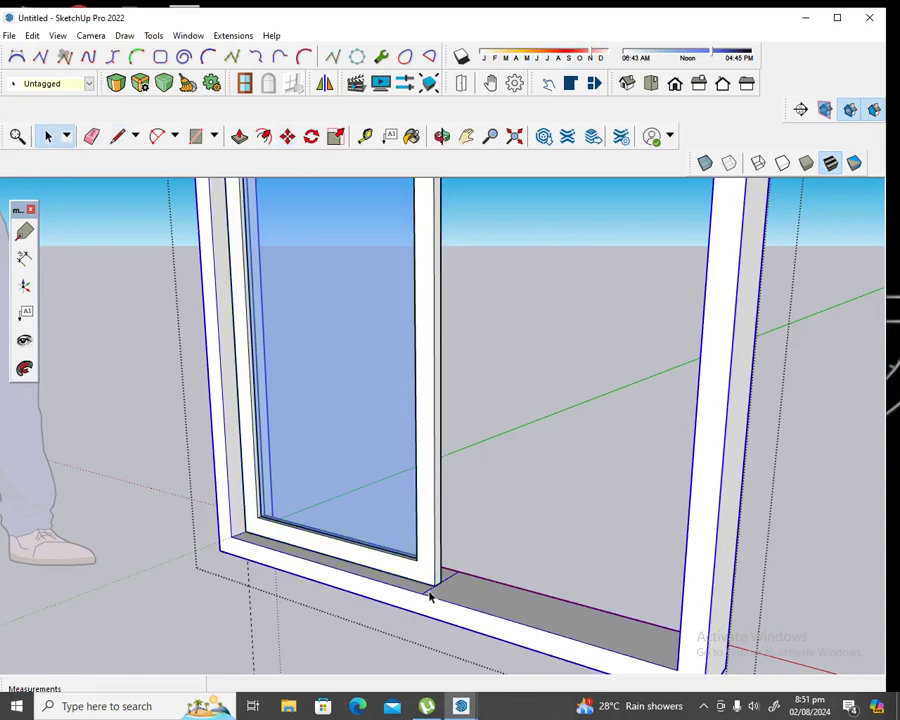
double_click(430, 597)
right_click(430, 597)
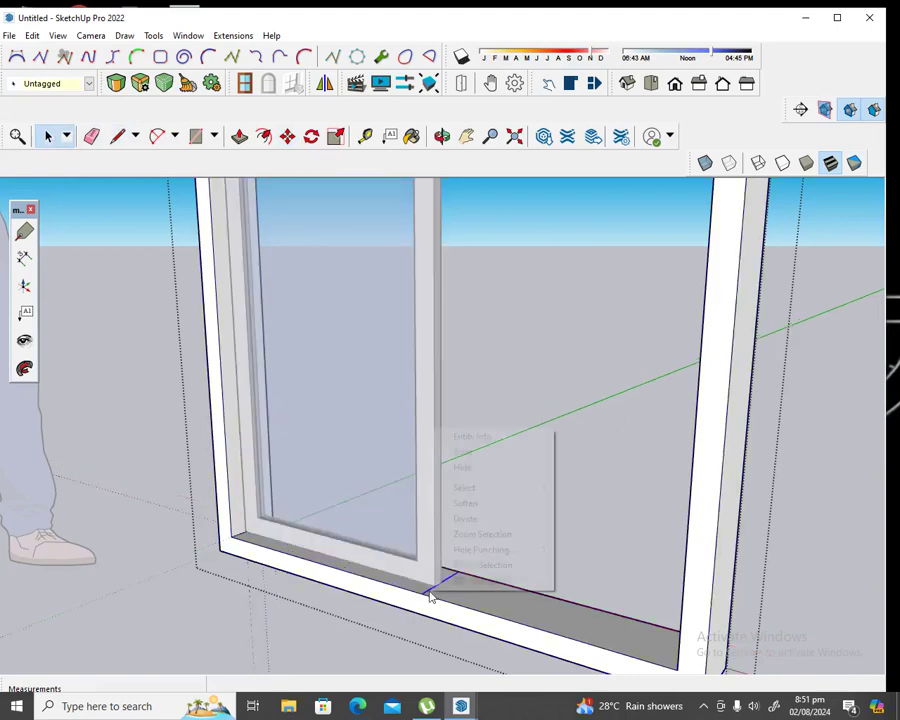
click(472, 453)
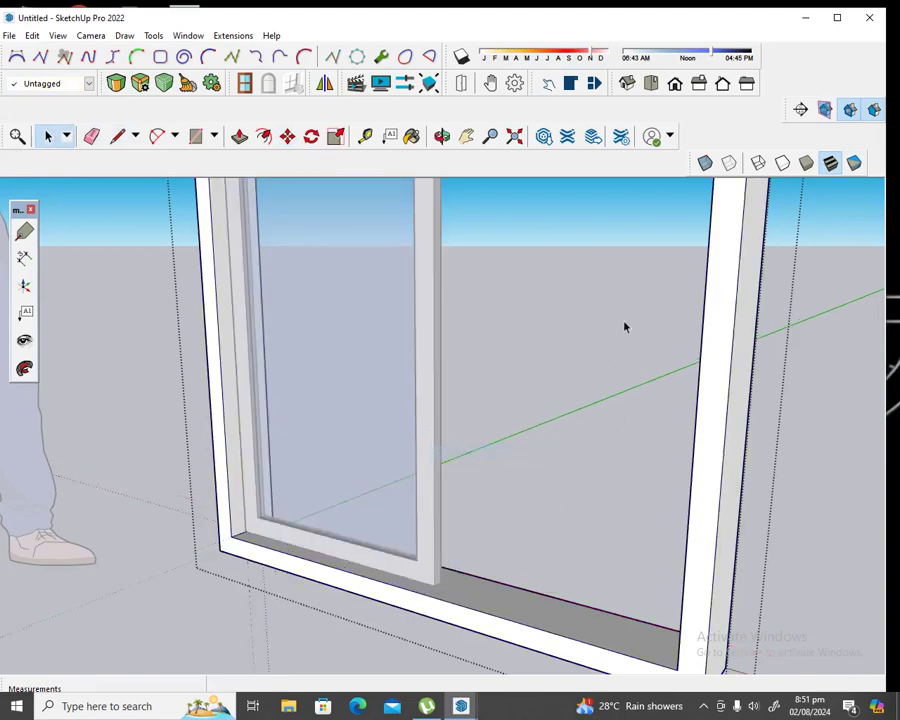
Erase the leftover edge at the frame head's inner corner
click(442, 136)
mouse_move(596, 433)
mouse_down()
mouse_move(572, 479)
mouse_move(577, 221)
mouse_up()
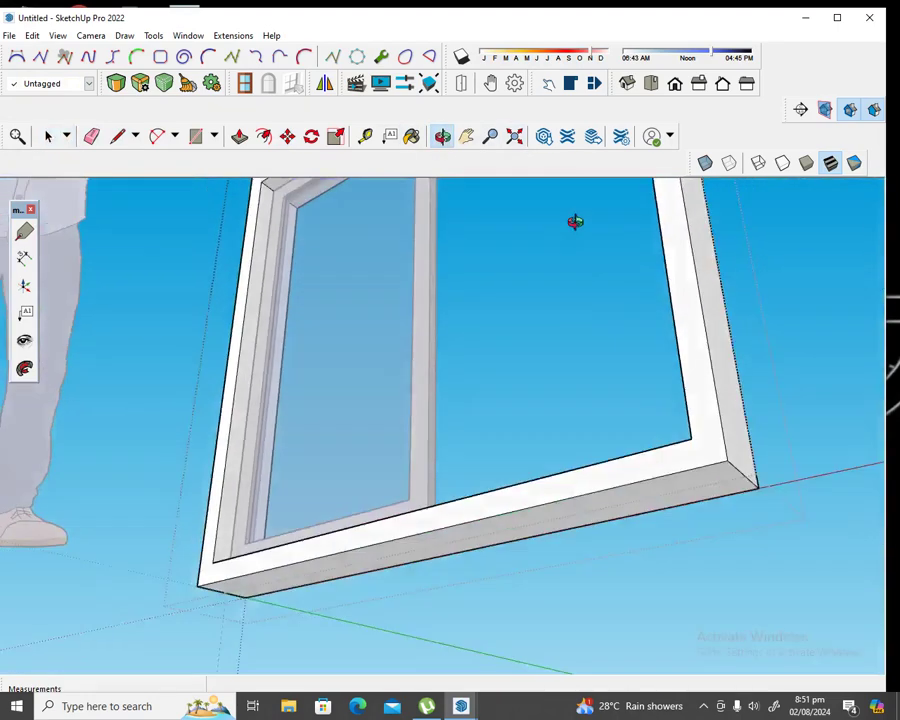
drag(583, 416, 549, 416)
click(466, 135)
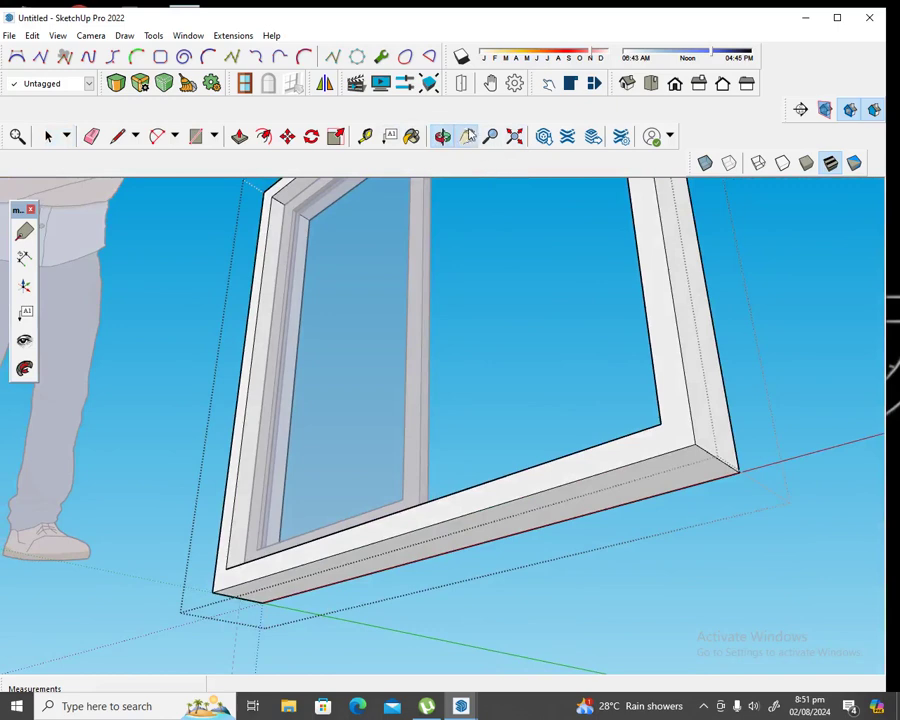
drag(445, 330, 464, 414)
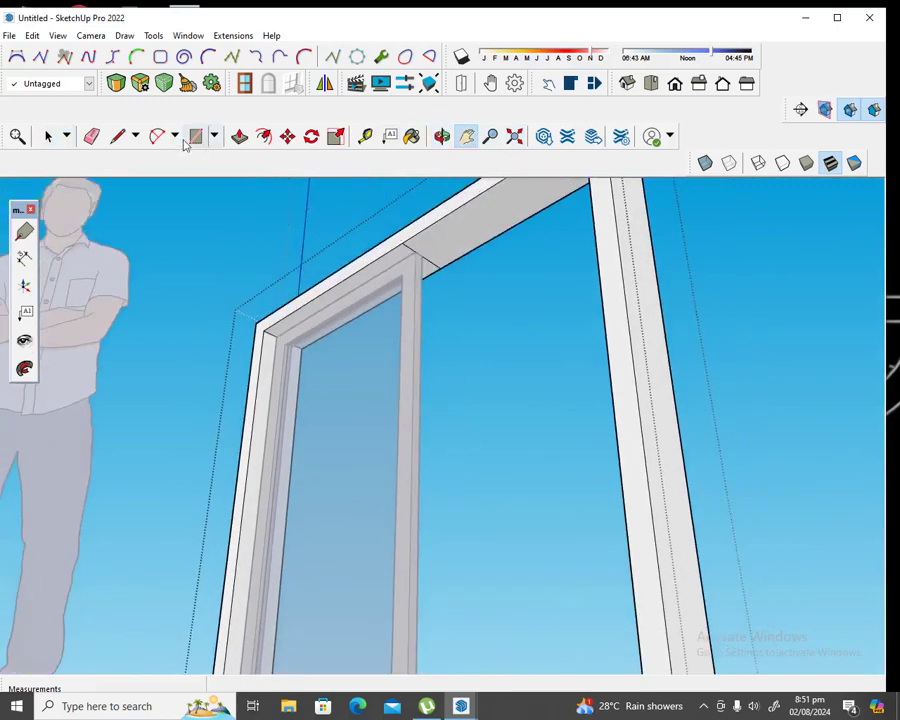
click(47, 135)
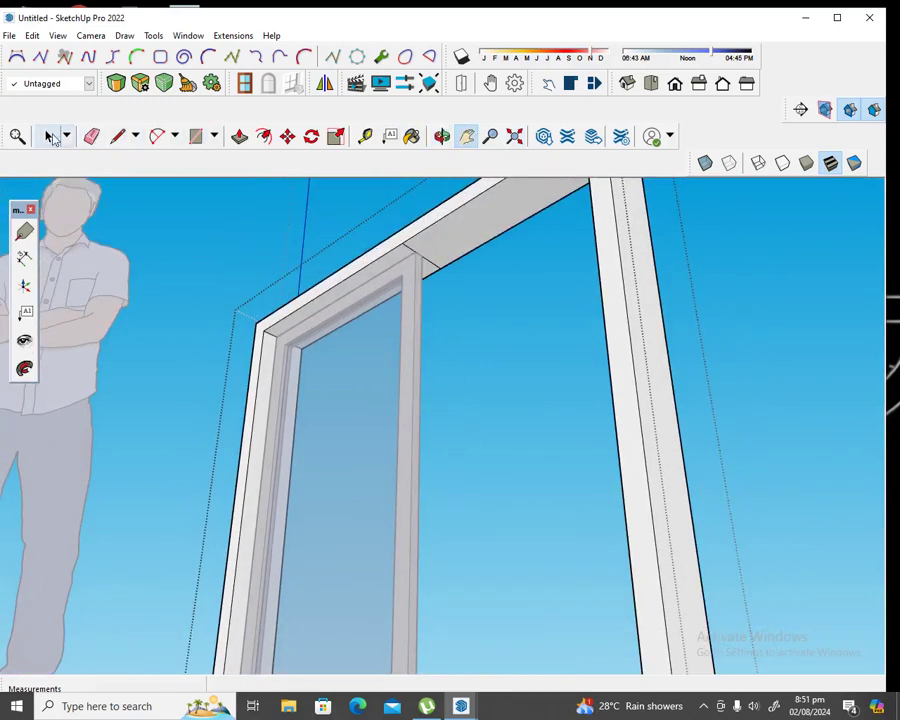
right_click(435, 267)
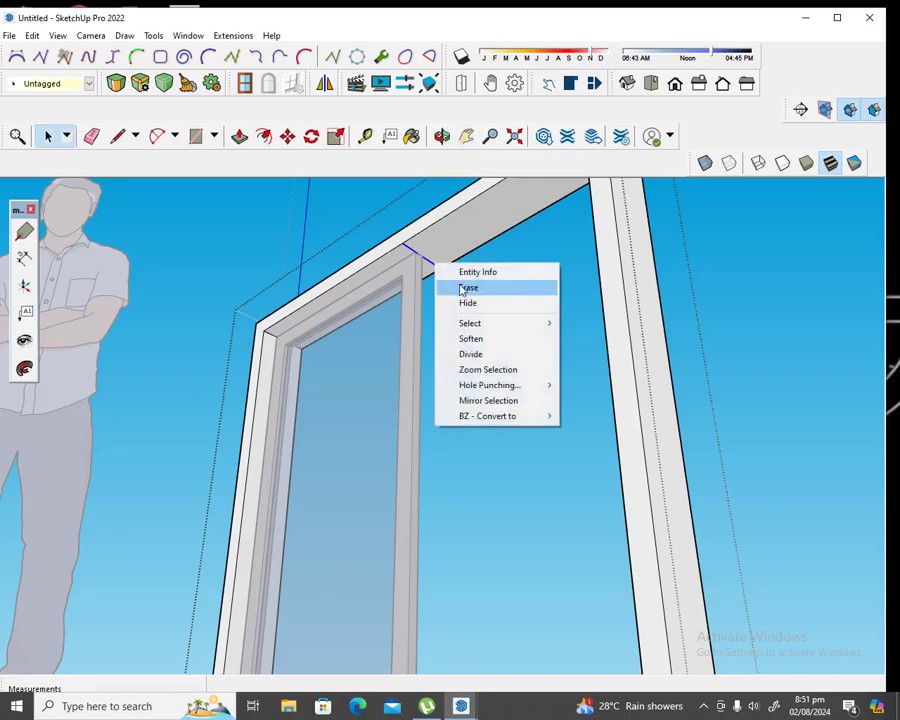
click(458, 288)
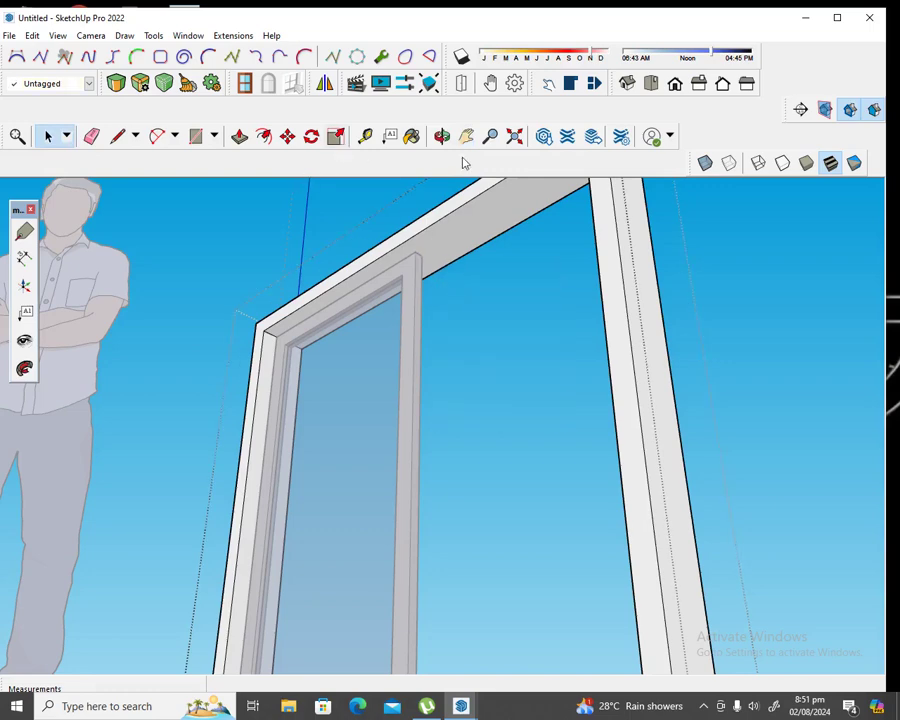
click(442, 135)
Return to a front view and close the outer frame group's editing context
drag(428, 256, 408, 510)
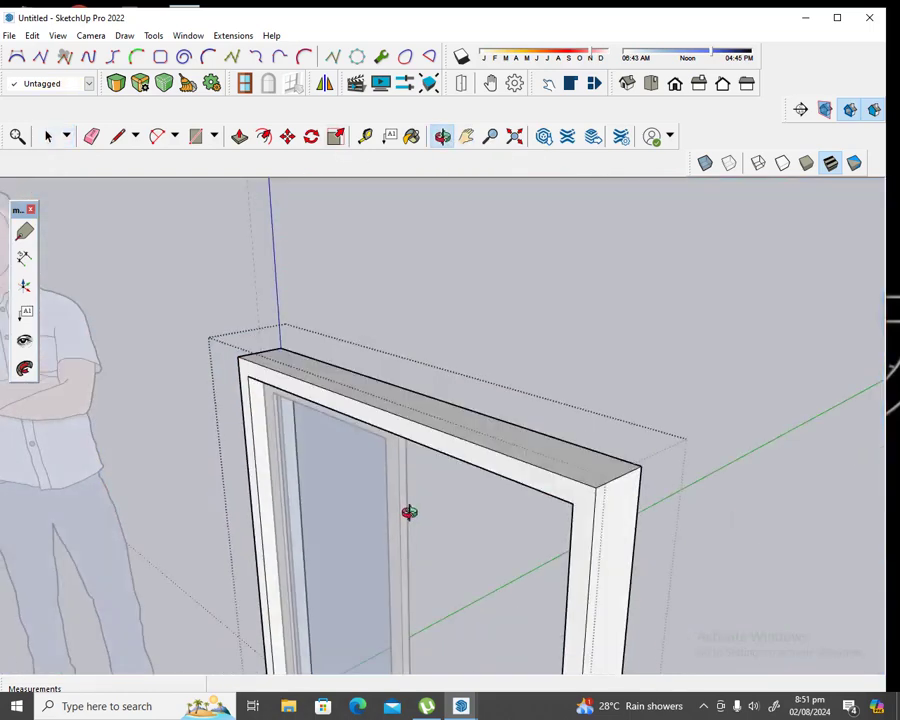
click(467, 136)
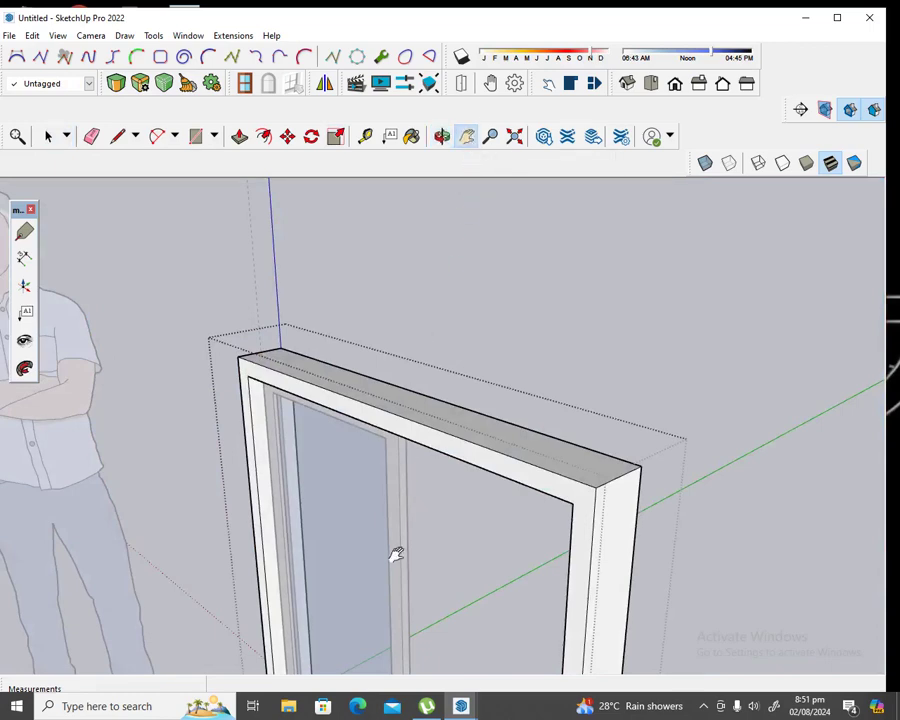
drag(397, 553, 337, 372)
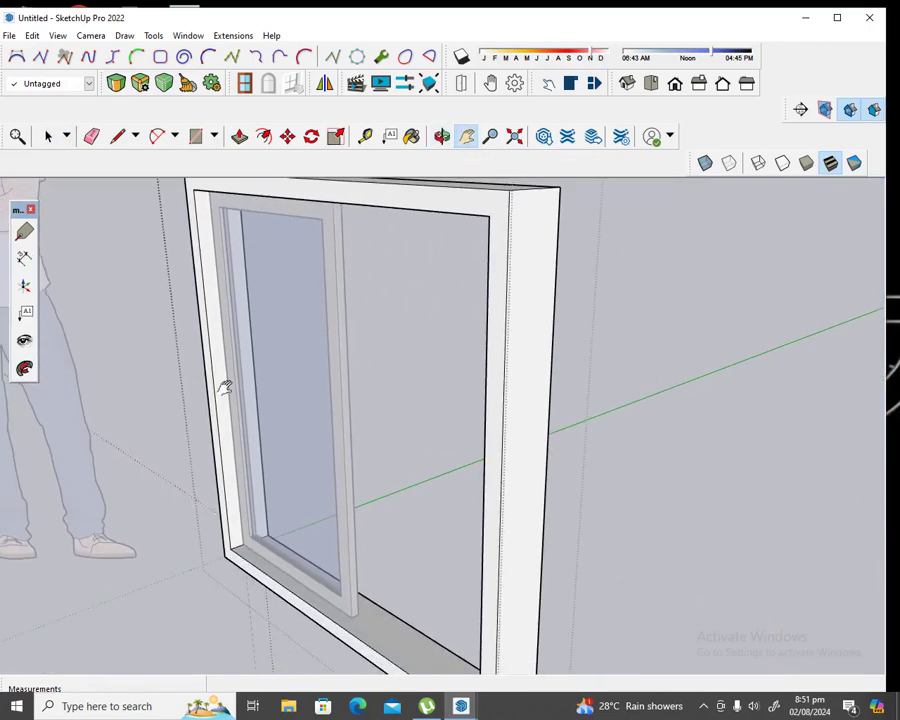
click(49, 136)
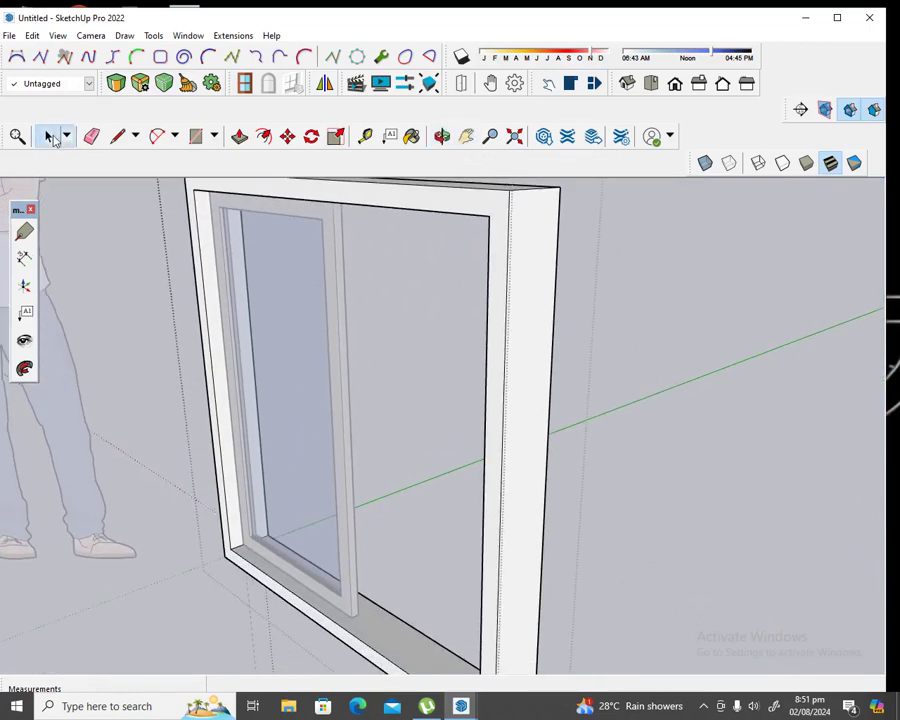
click(105, 204)
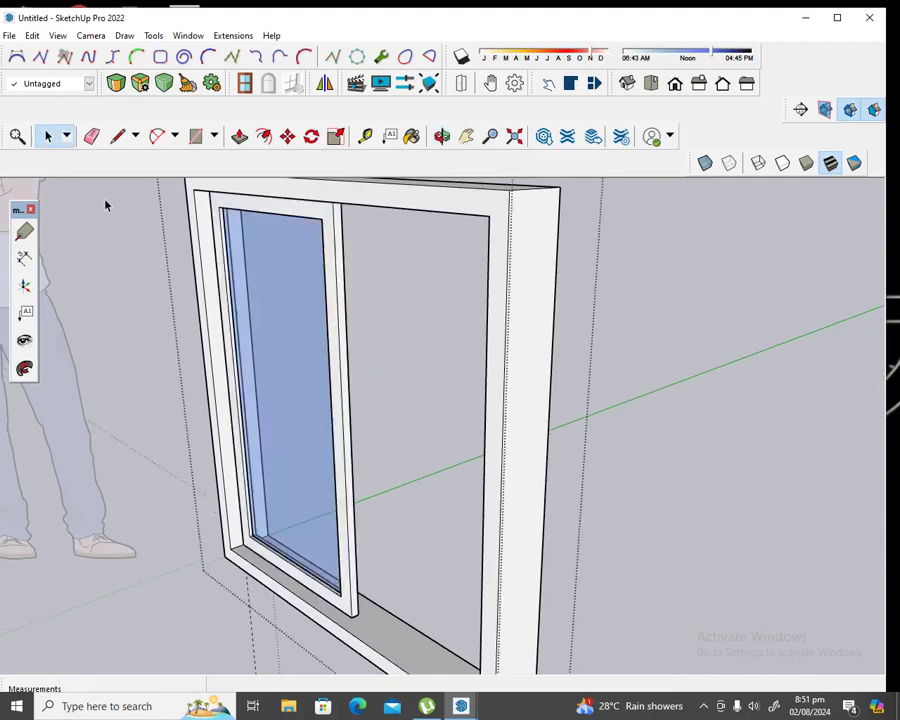
Select the whole window frame group and zoom to inspect it
click(347, 606)
scroll(376, 627, up, 2)
scroll(366, 619, up, 2)
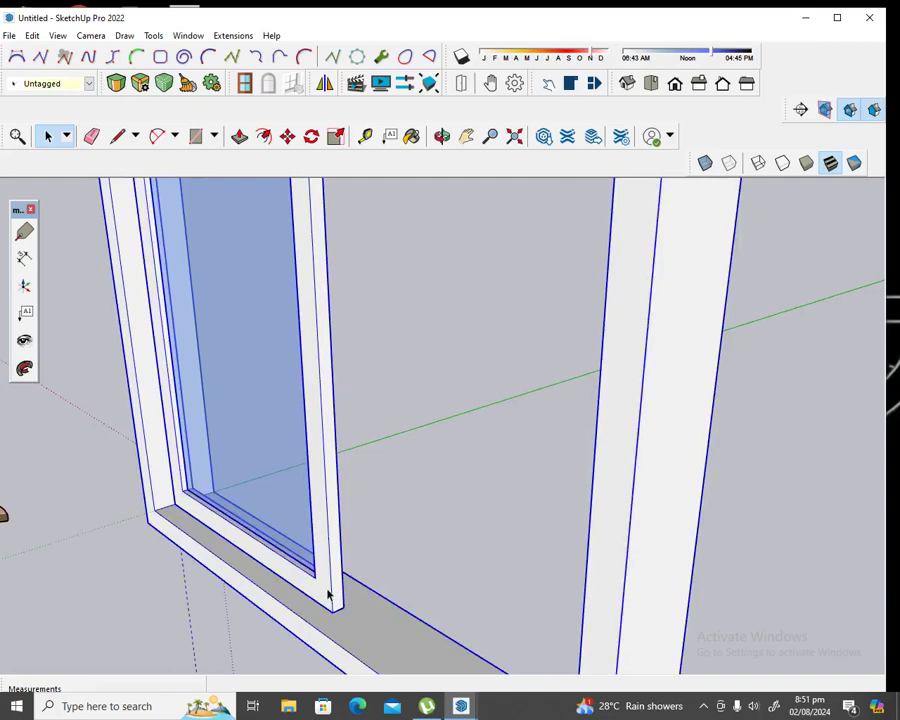
scroll(350, 607, up, 1)
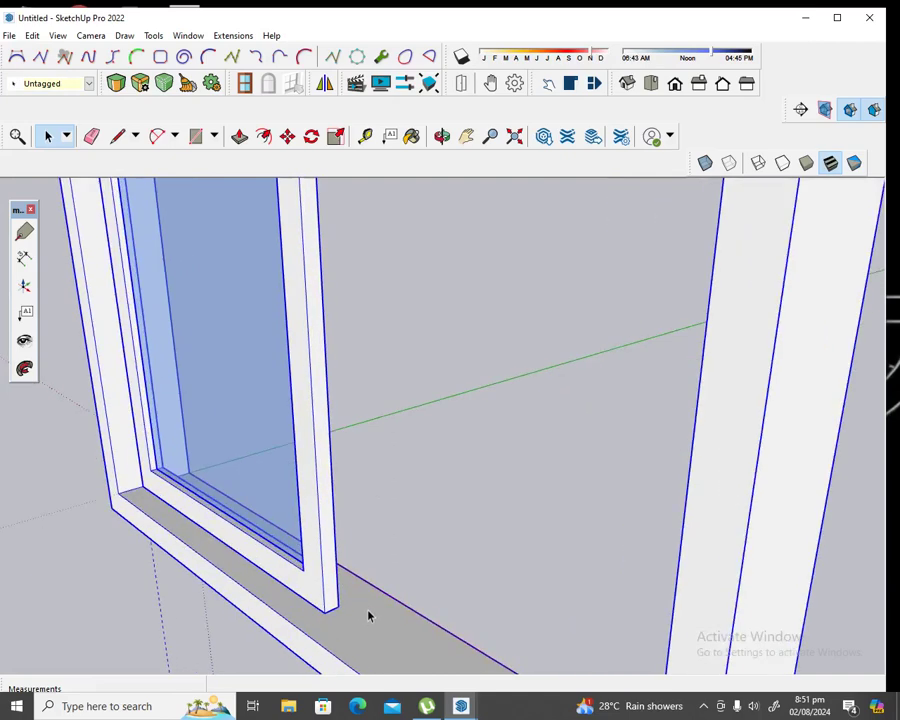
scroll(406, 527, down, 1)
scroll(406, 527, down, 2)
scroll(406, 527, down, 1)
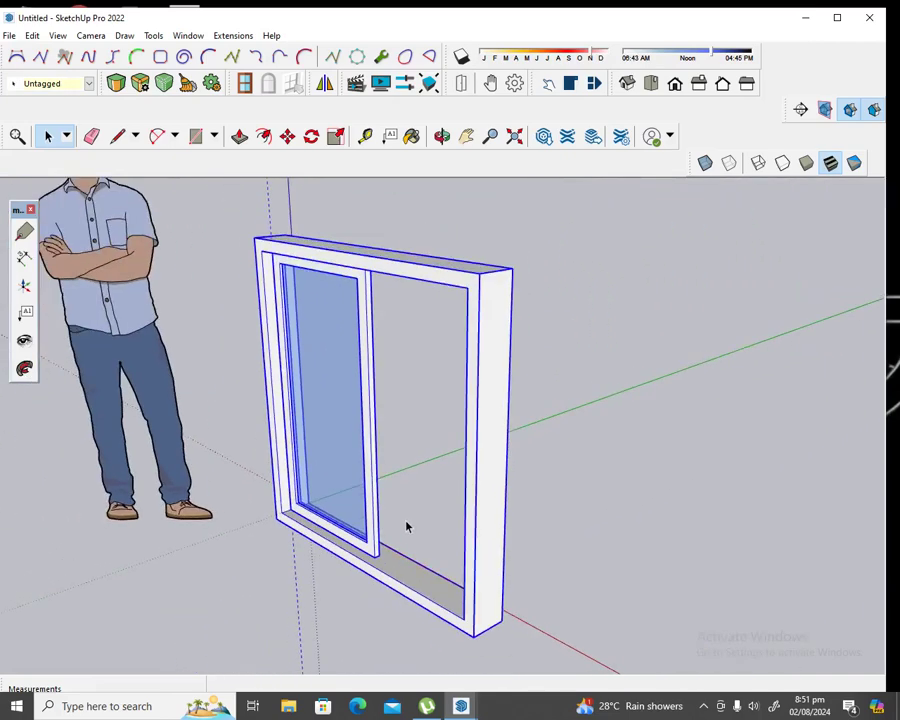
scroll(406, 527, up, 2)
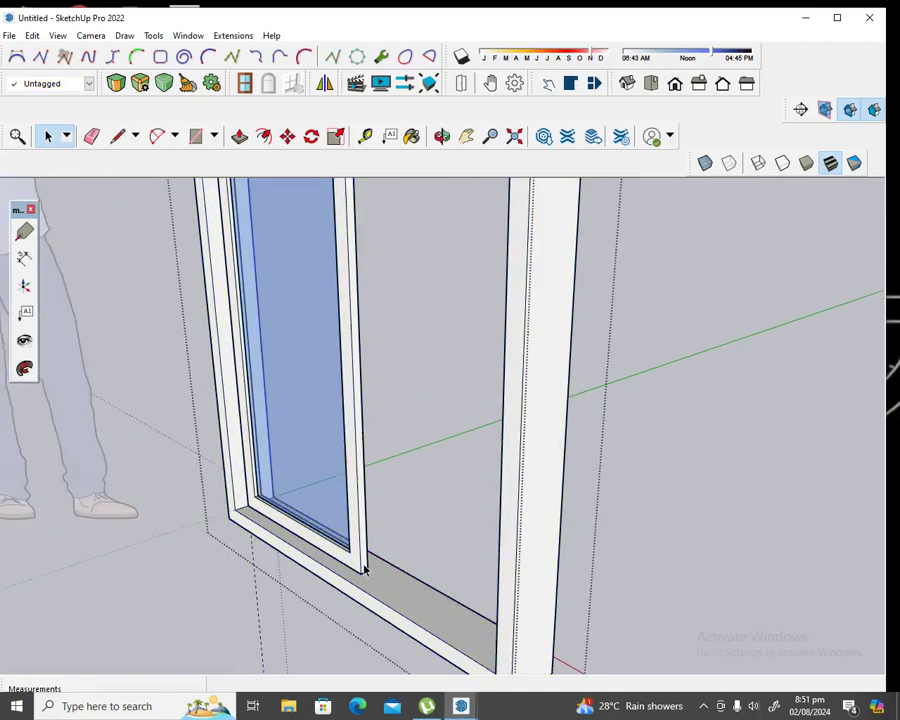
scroll(367, 569, up, 1)
scroll(371, 571, up, 2)
scroll(375, 571, up, 1)
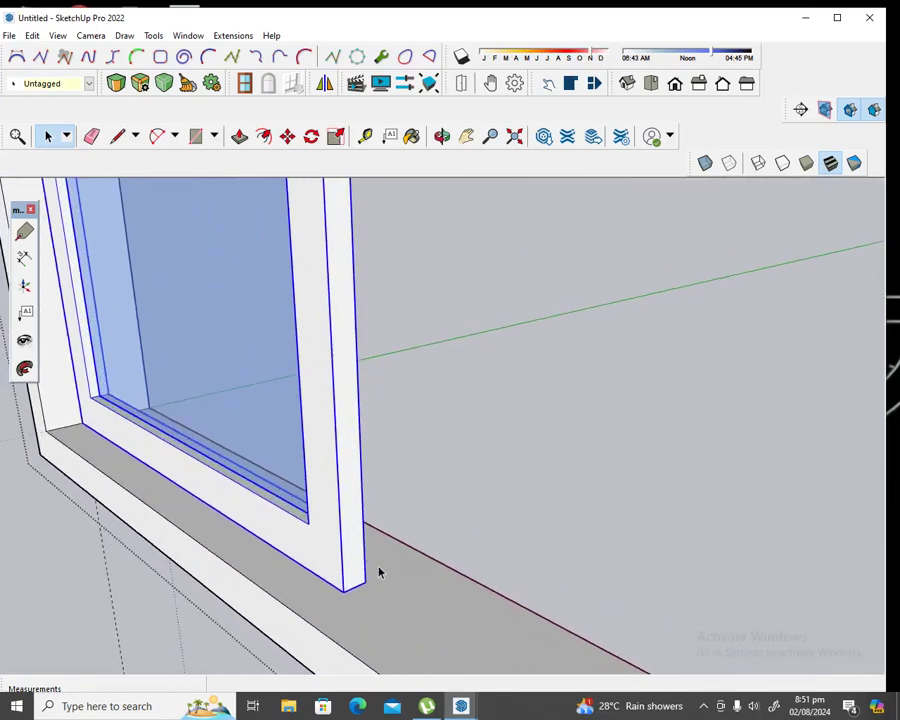
Copy the sash from its sill corner, offsetting the copy 1 1/8"
click(287, 137)
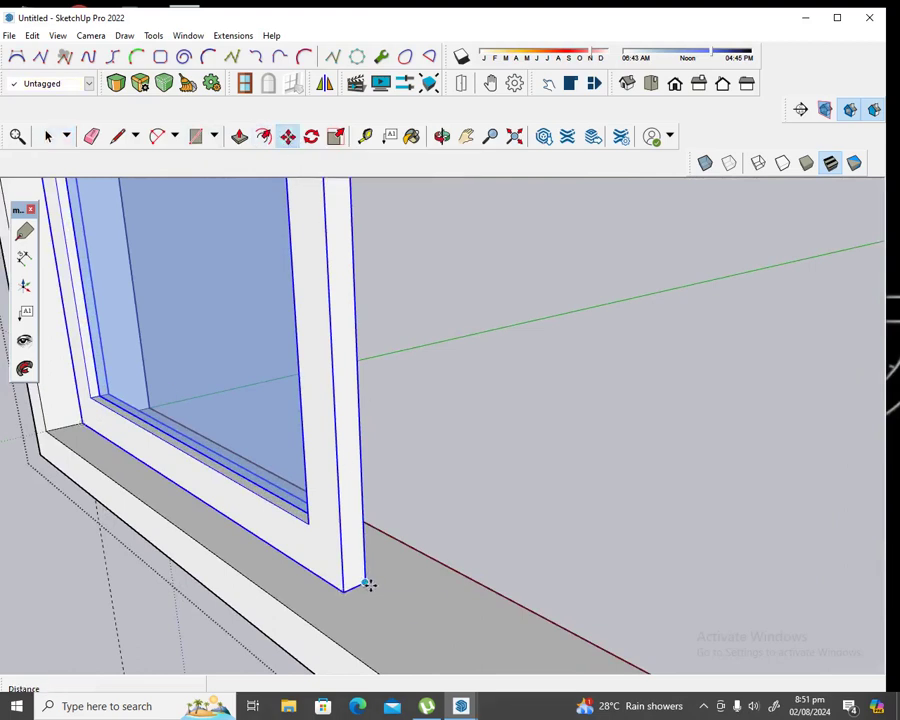
click(366, 584)
click(368, 584)
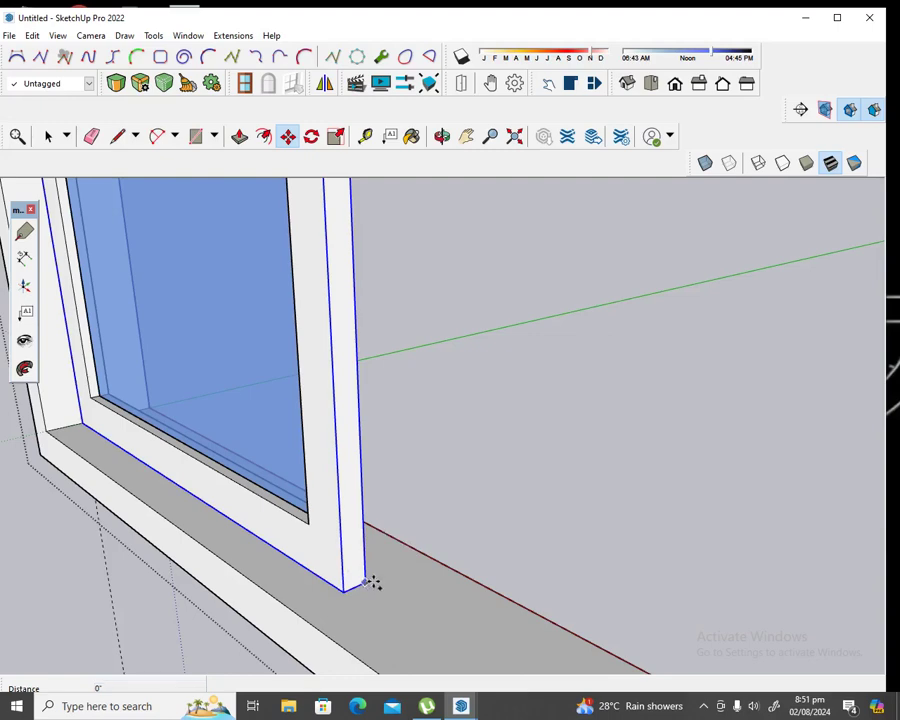
click(370, 584)
click(391, 575)
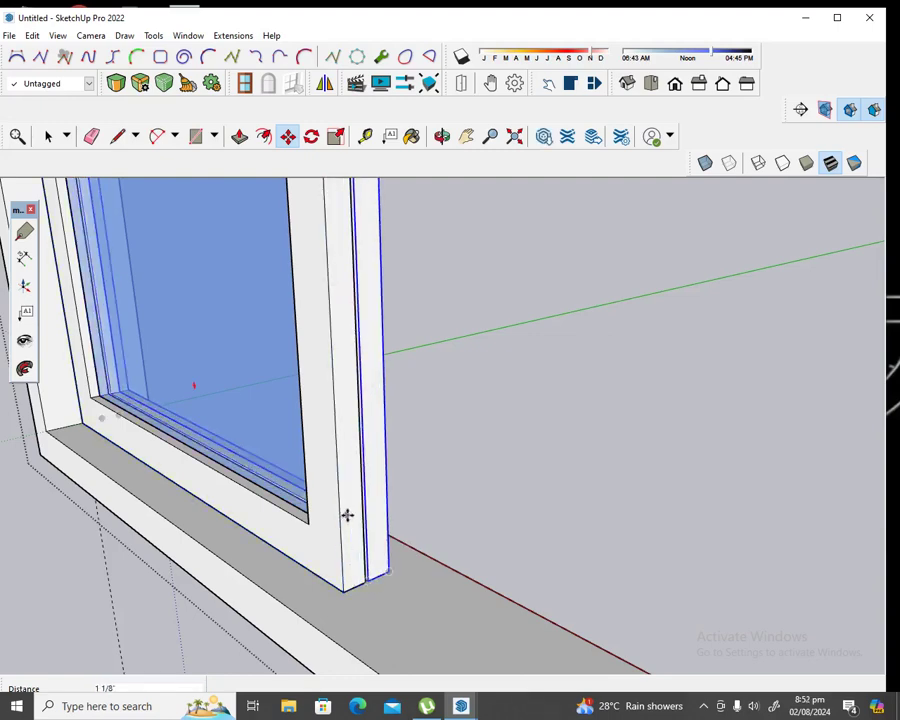
scroll(347, 515, down, 2)
scroll(347, 512, down, 2)
scroll(348, 512, down, 2)
scroll(354, 516, down, 1)
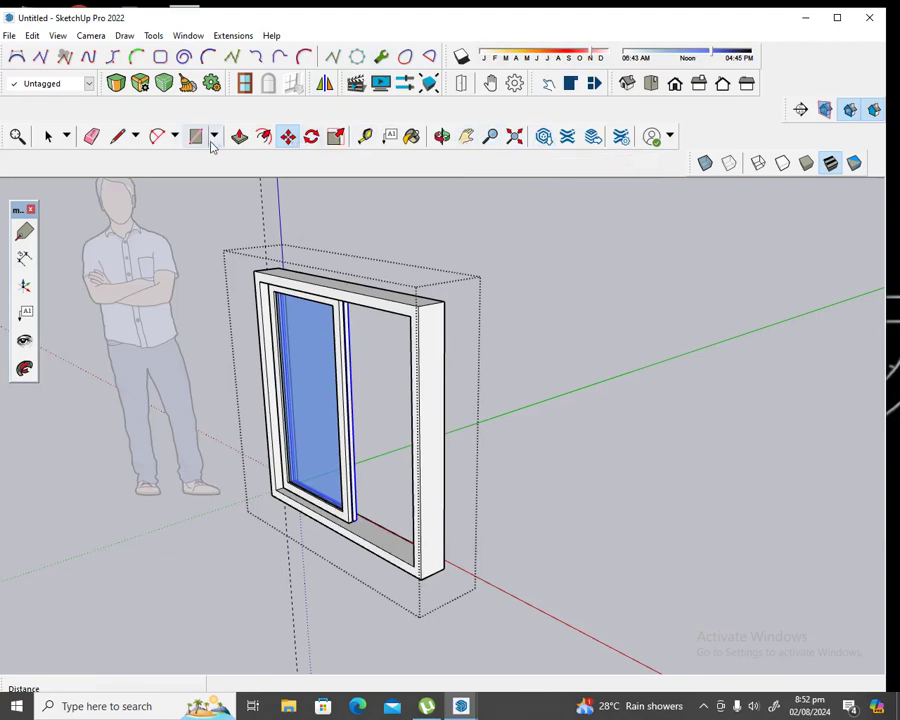
Orbit to a front-on view and select the left sliding sash
click(442, 136)
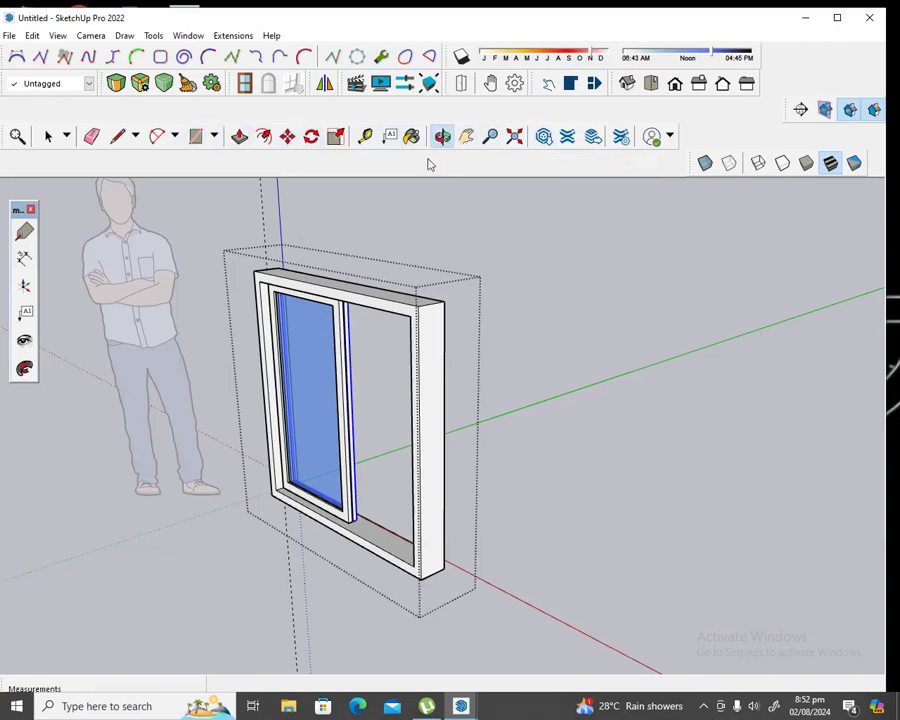
drag(406, 420, 508, 372)
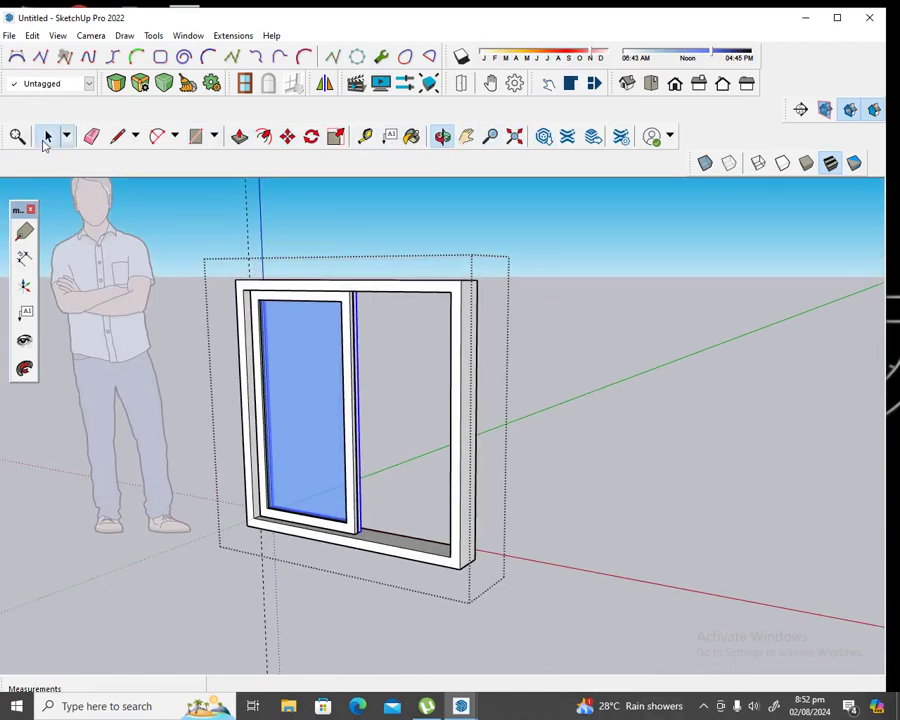
click(47, 137)
click(345, 302)
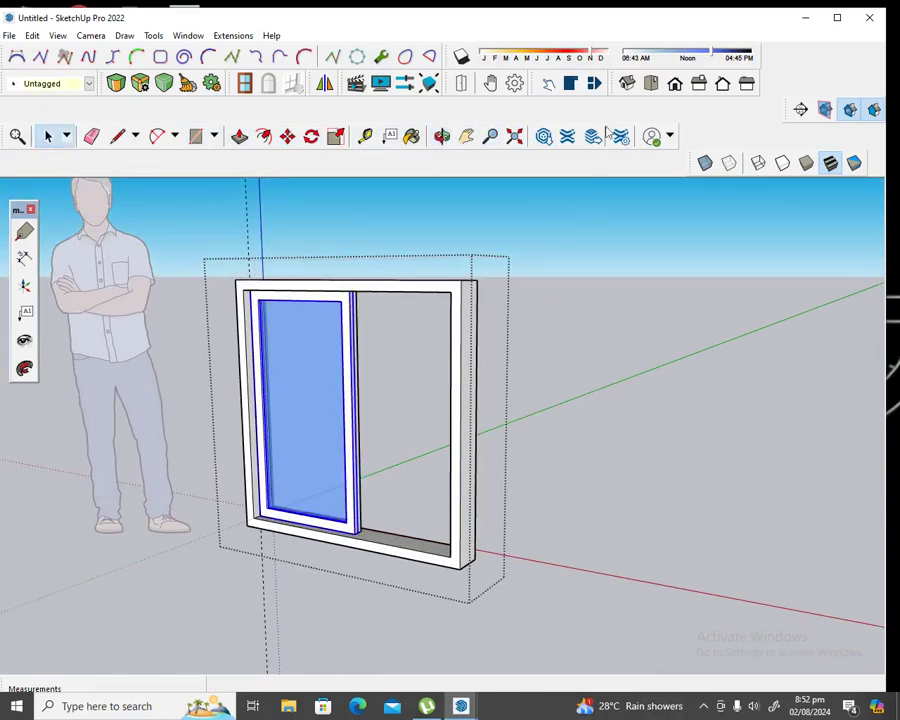
Make the selected sash Component#3 and add an X position attribute in Component Attributes
click(592, 87)
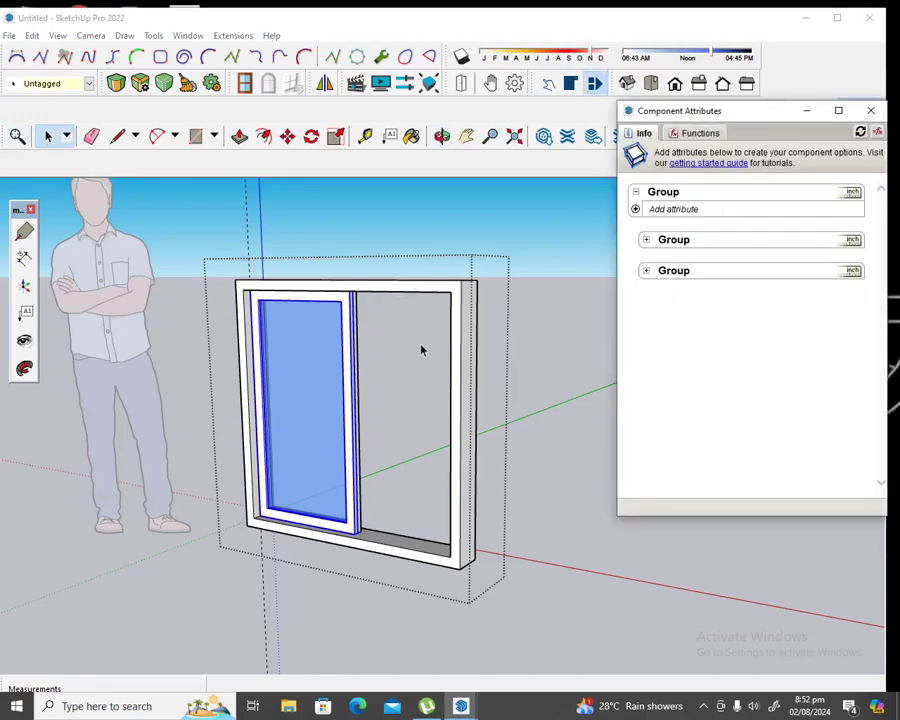
right_click(298, 386)
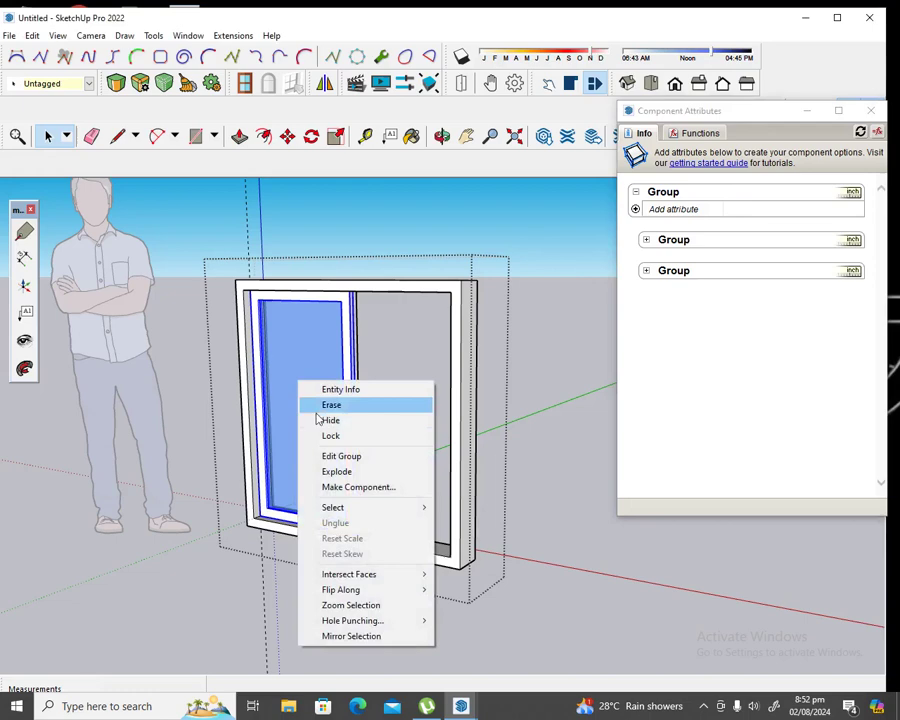
click(330, 487)
click(753, 535)
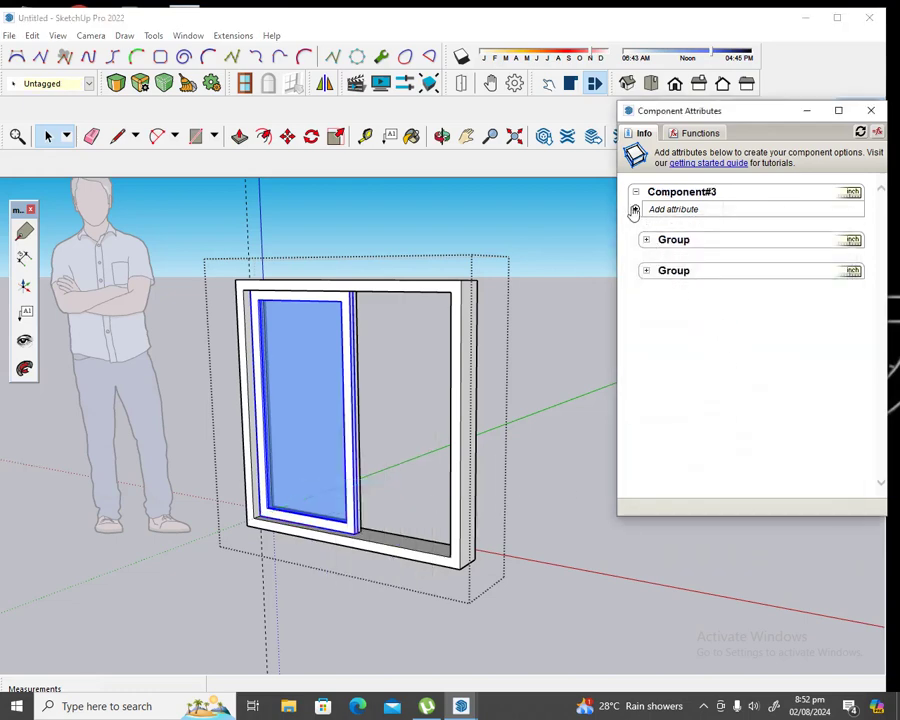
click(635, 209)
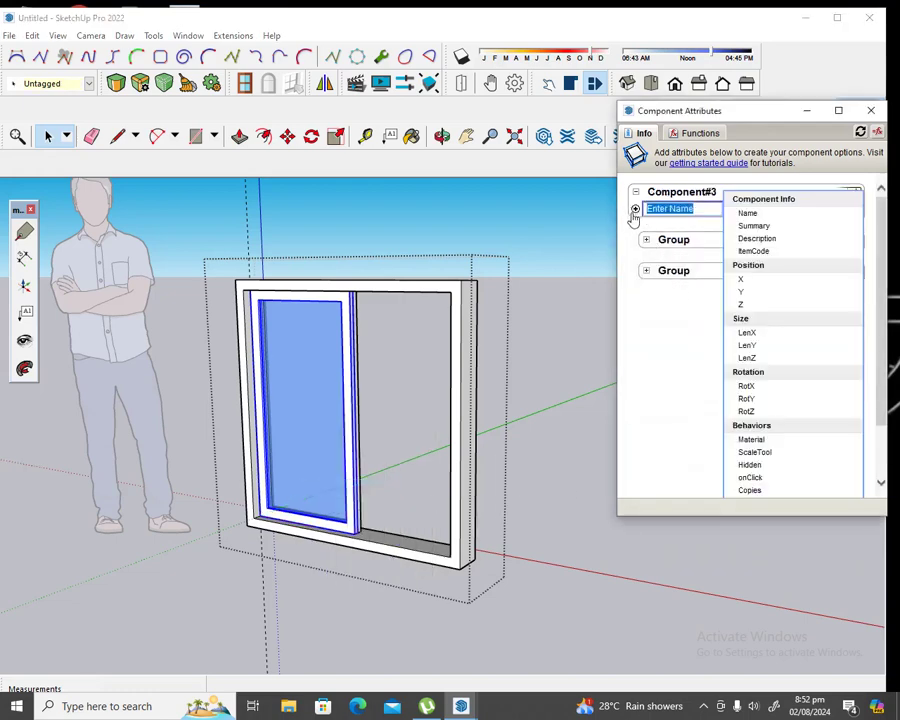
click(745, 280)
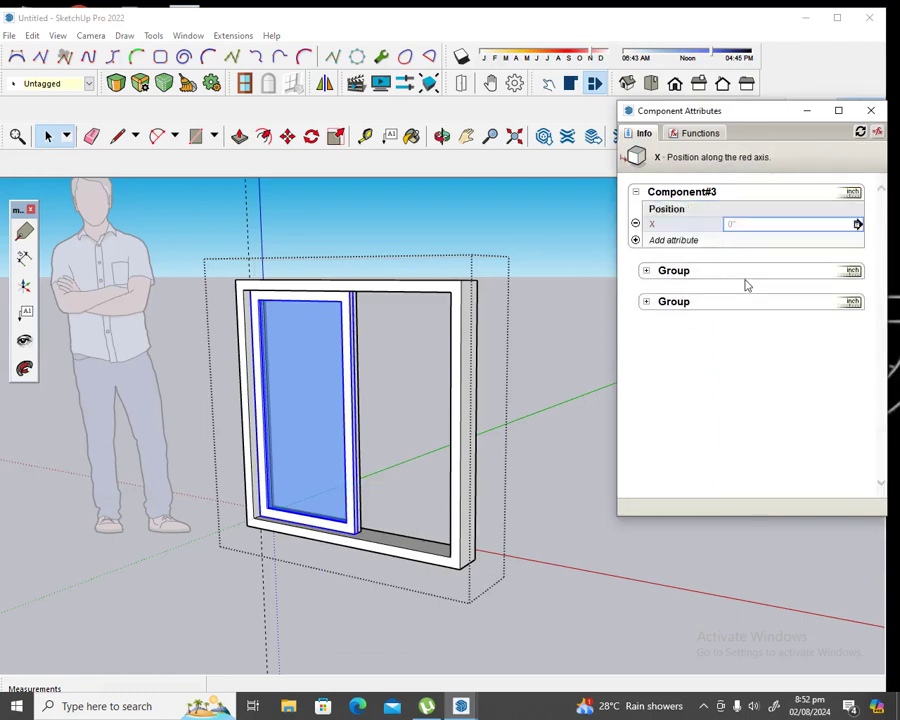
click(442, 136)
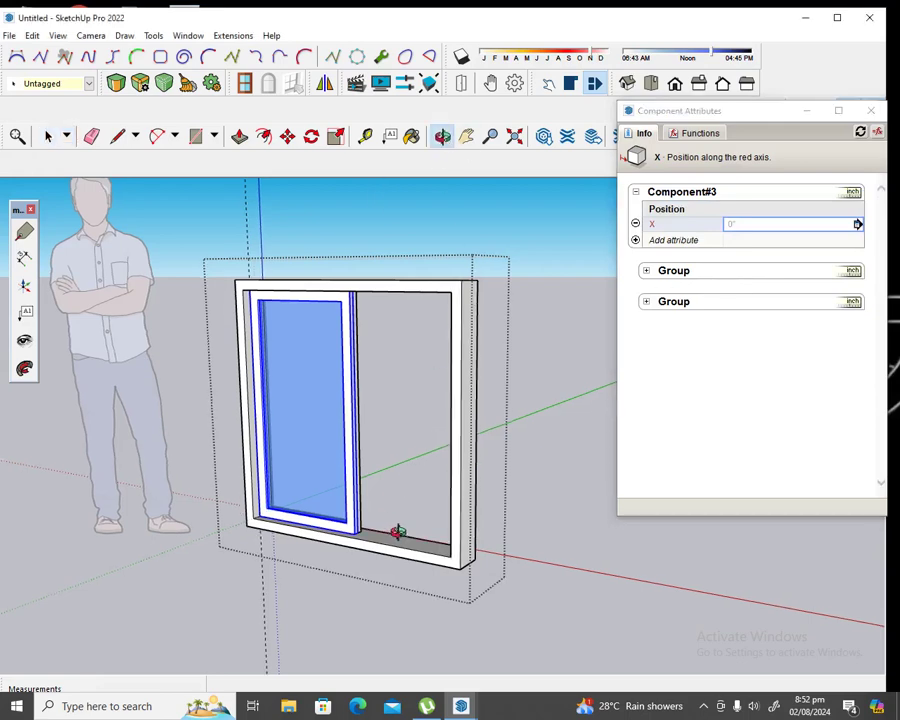
Move Component#3 by its bottom corner into the right bay, making X 23.063"
mouse_move(396, 531)
middle_down()
mouse_move(549, 527)
mouse_move(476, 549)
mouse_move(480, 571)
mouse_move(561, 571)
middle_up()
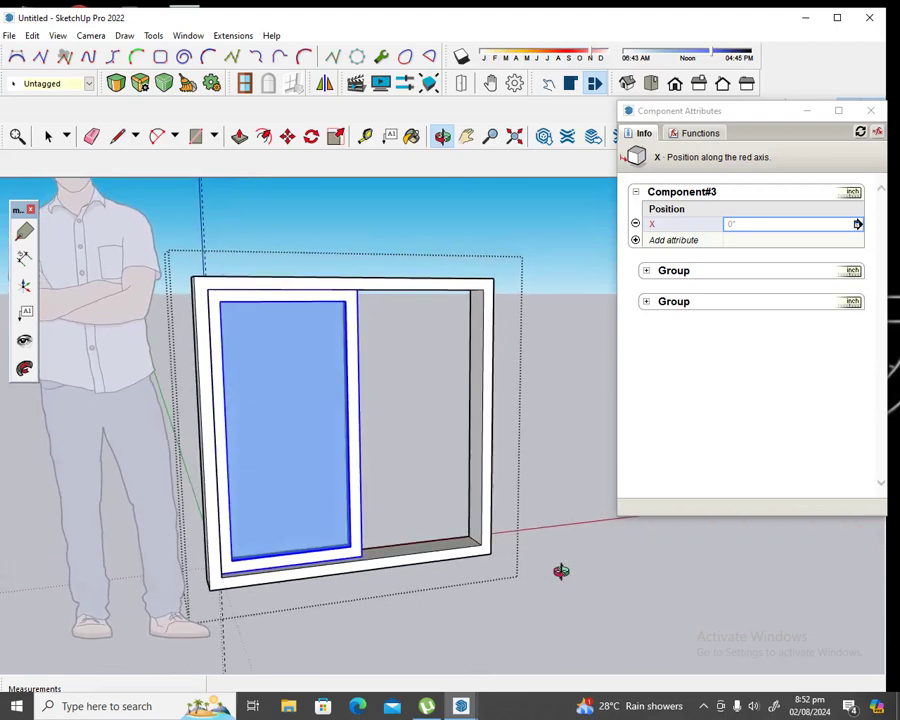
click(287, 135)
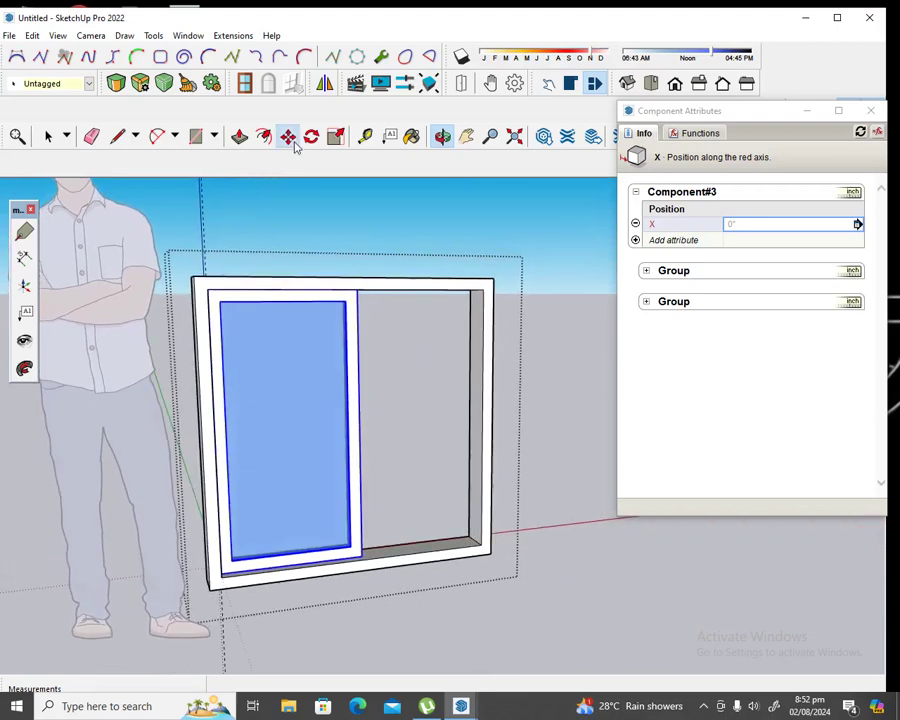
click(364, 553)
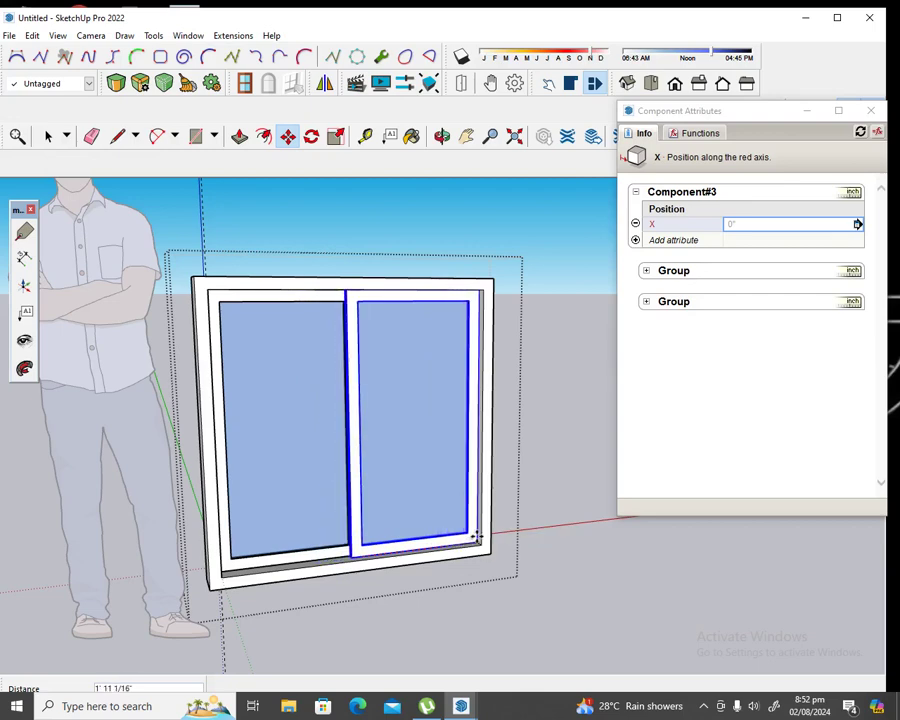
click(477, 537)
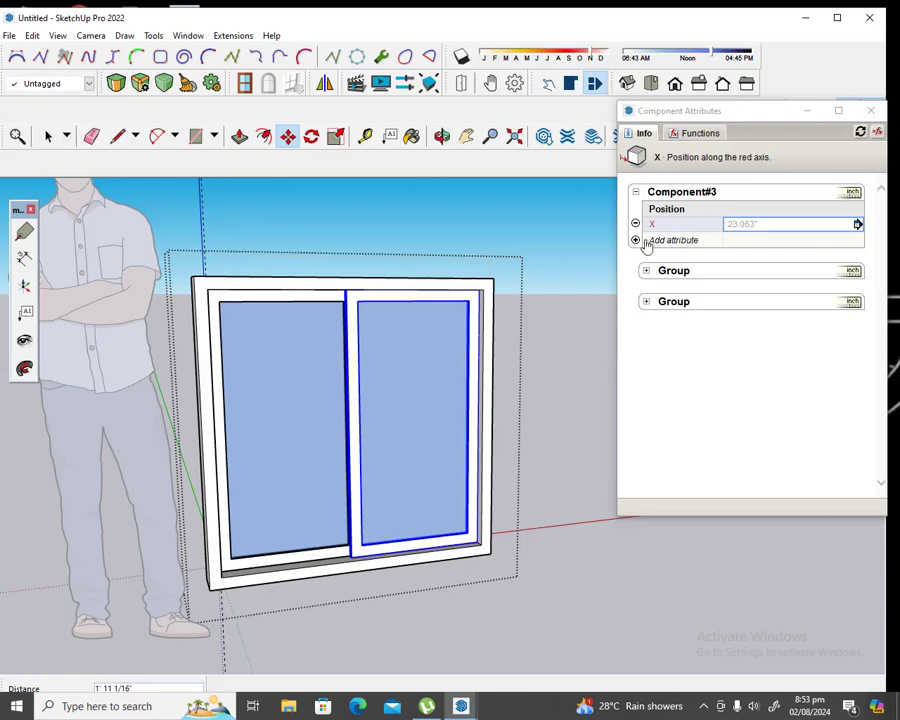
Add an onClick attribute to Component#3 with the value animate("X",0,23)
click(636, 241)
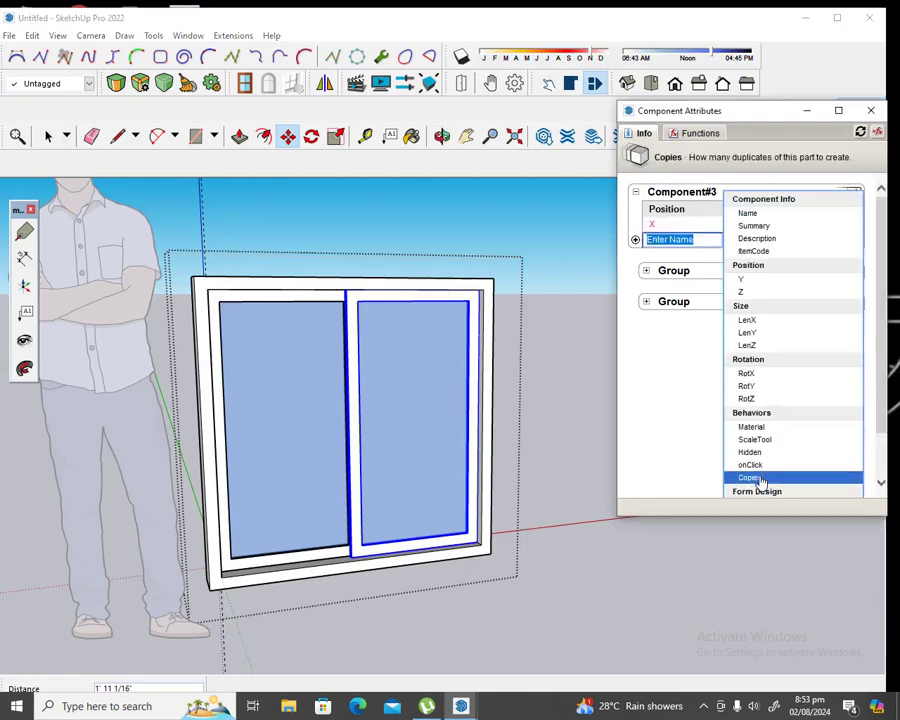
click(752, 465)
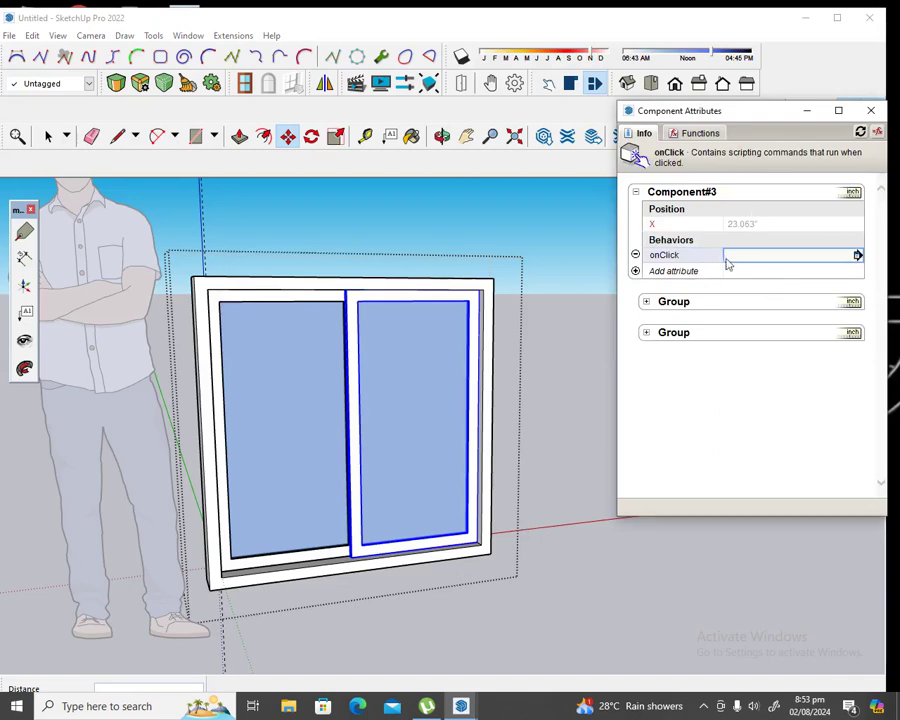
click(731, 256)
text(animate)
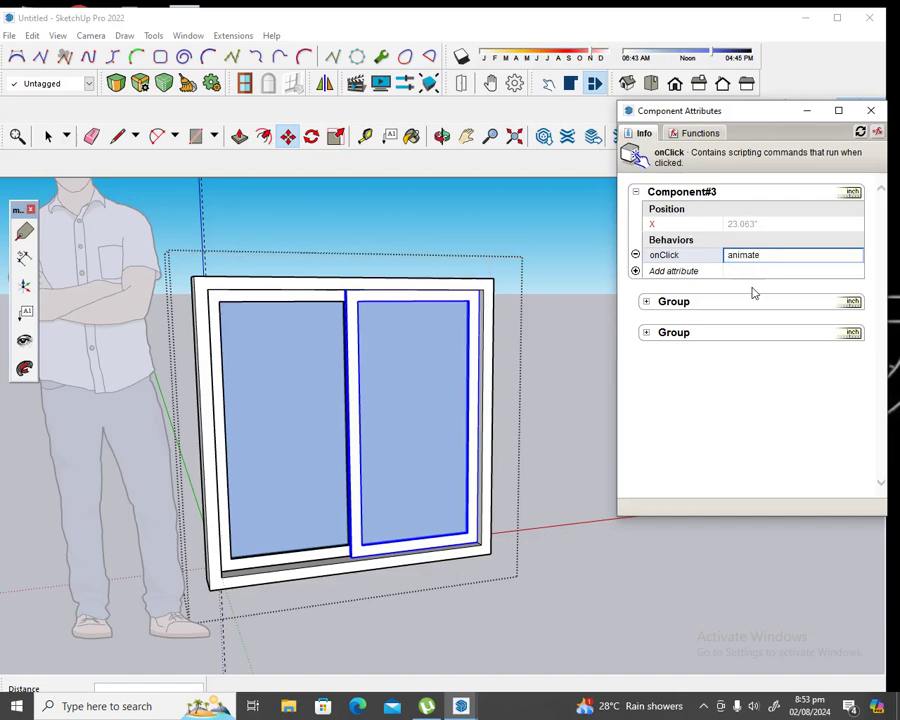
text(("X",0,23)
key(Return)
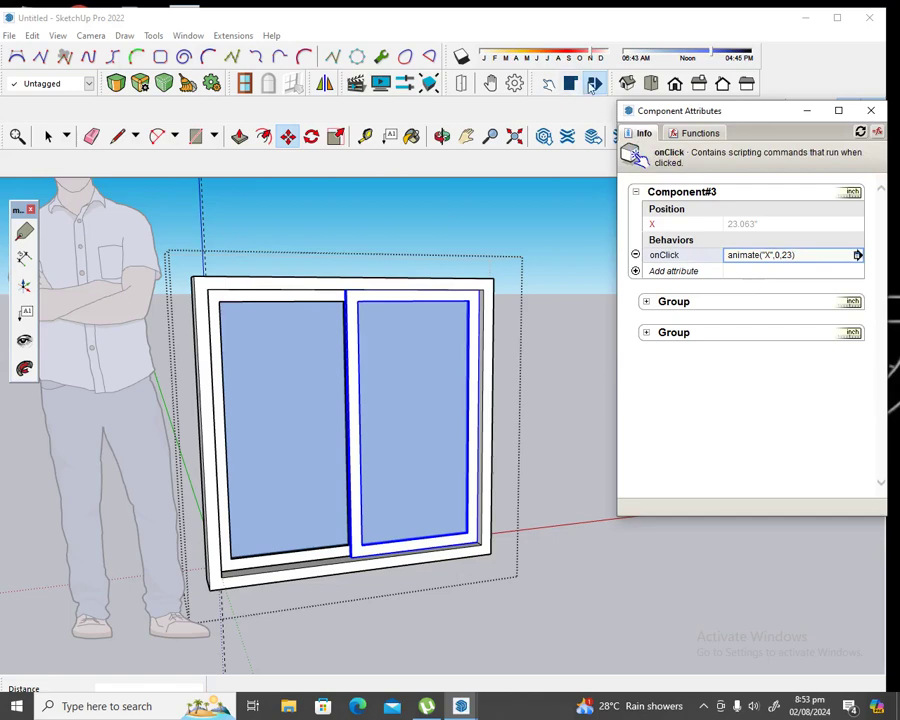
click(593, 85)
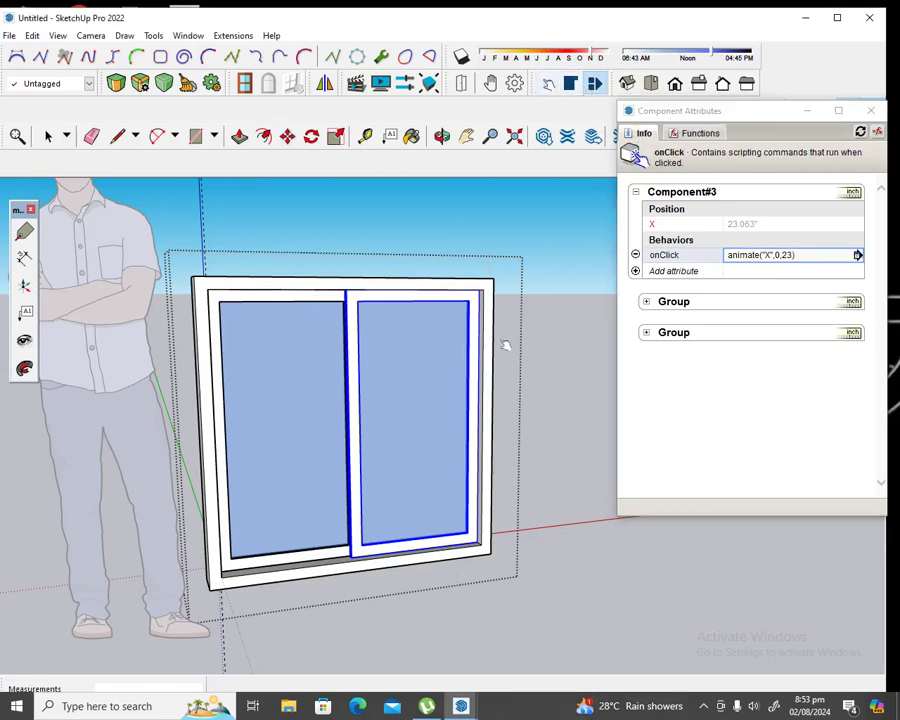
Click the right sash with Interact to slide it open and shut, then close Component Attributes
click(405, 298)
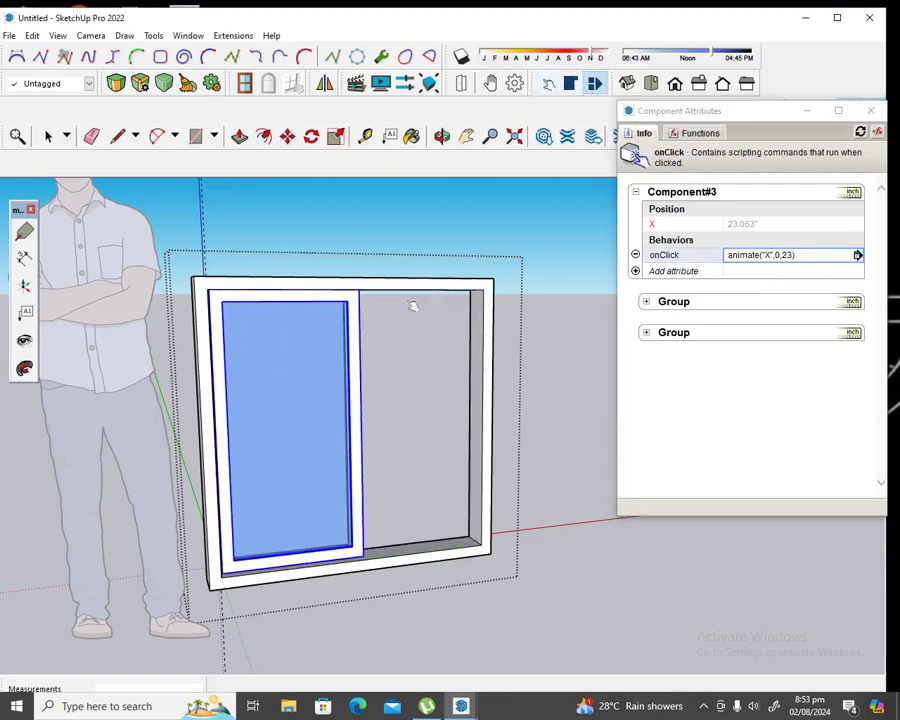
click(358, 318)
click(357, 316)
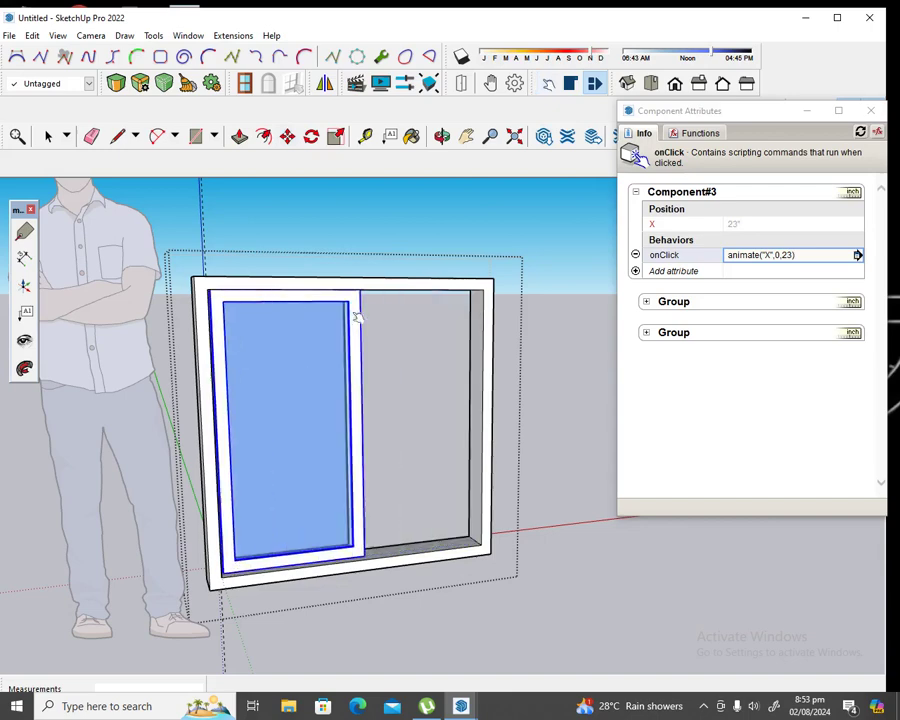
click(357, 317)
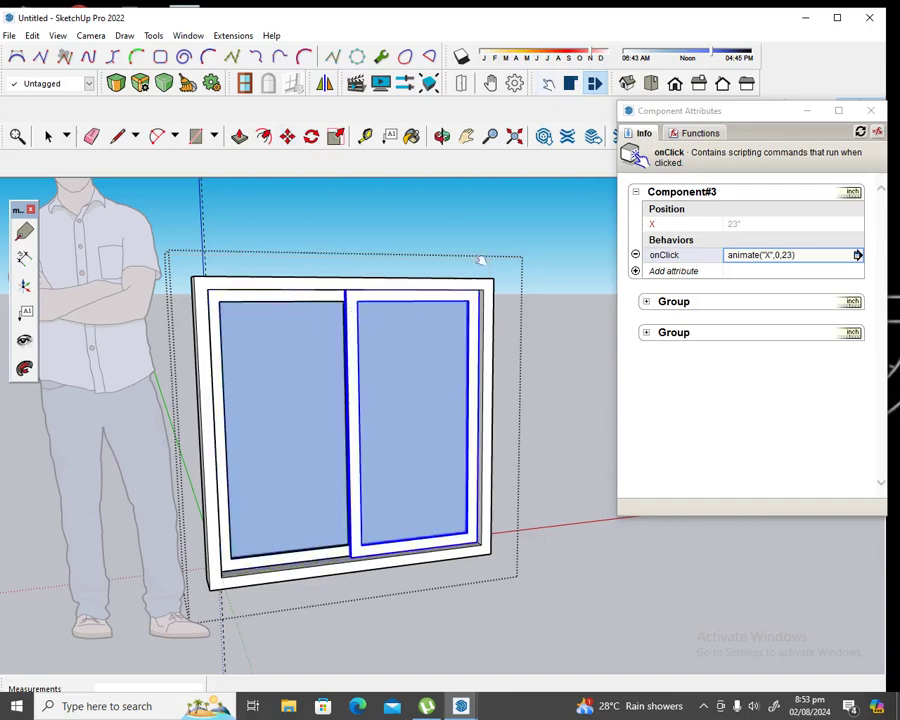
click(870, 110)
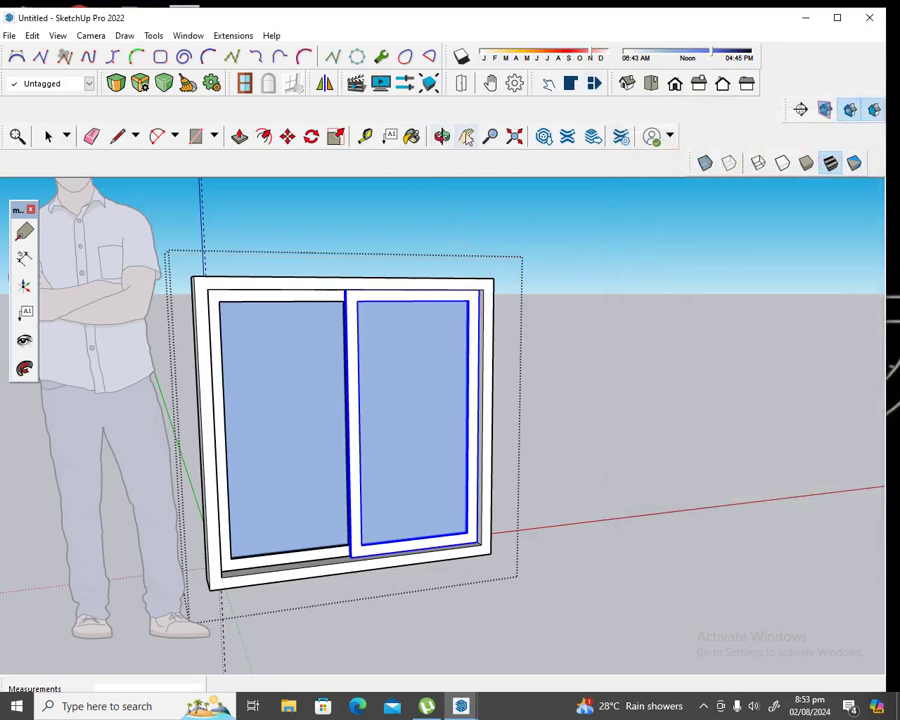
Orbit round the window, select the other sash and show its attributes
click(442, 136)
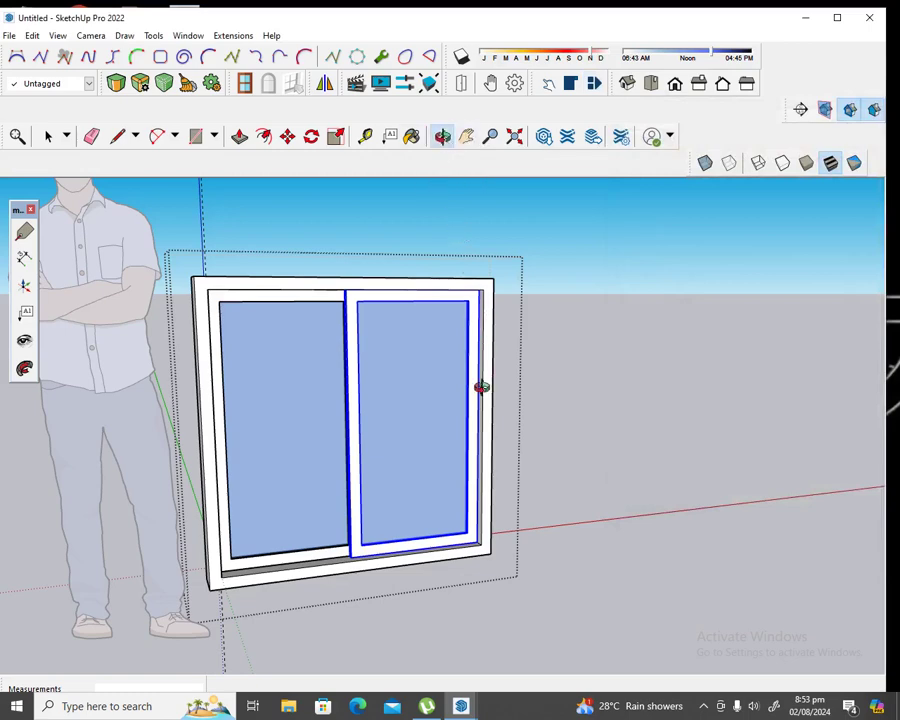
mouse_move(480, 385)
mouse_down()
mouse_move(347, 387)
mouse_move(537, 393)
mouse_up()
drag(505, 400, 279, 407)
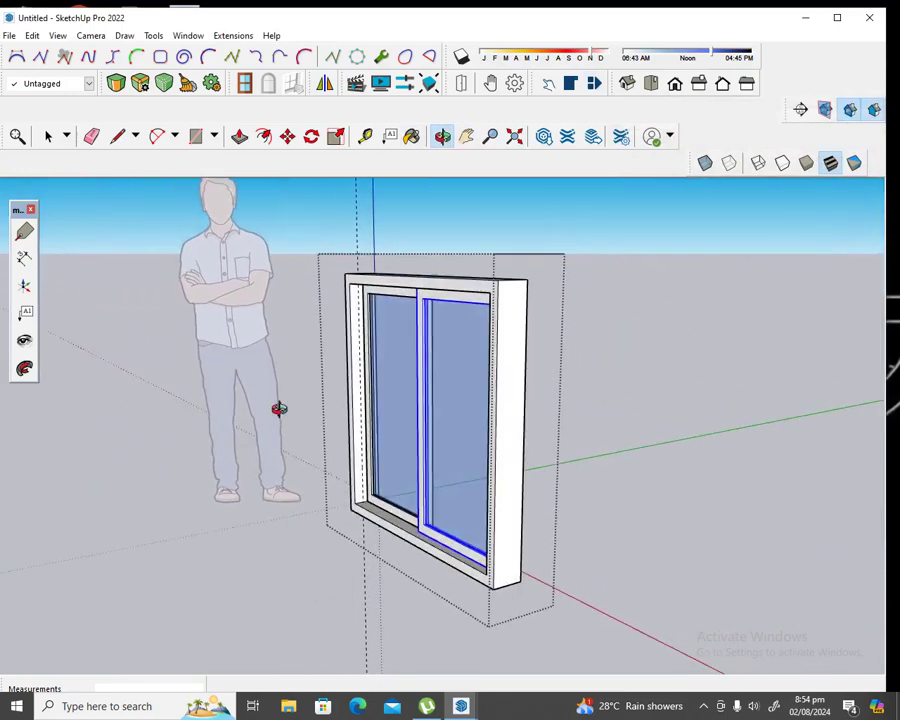
mouse_move(558, 410)
mouse_down()
mouse_move(476, 416)
mouse_move(497, 348)
mouse_move(388, 376)
mouse_move(444, 360)
mouse_move(368, 364)
mouse_move(376, 330)
mouse_move(335, 334)
mouse_up()
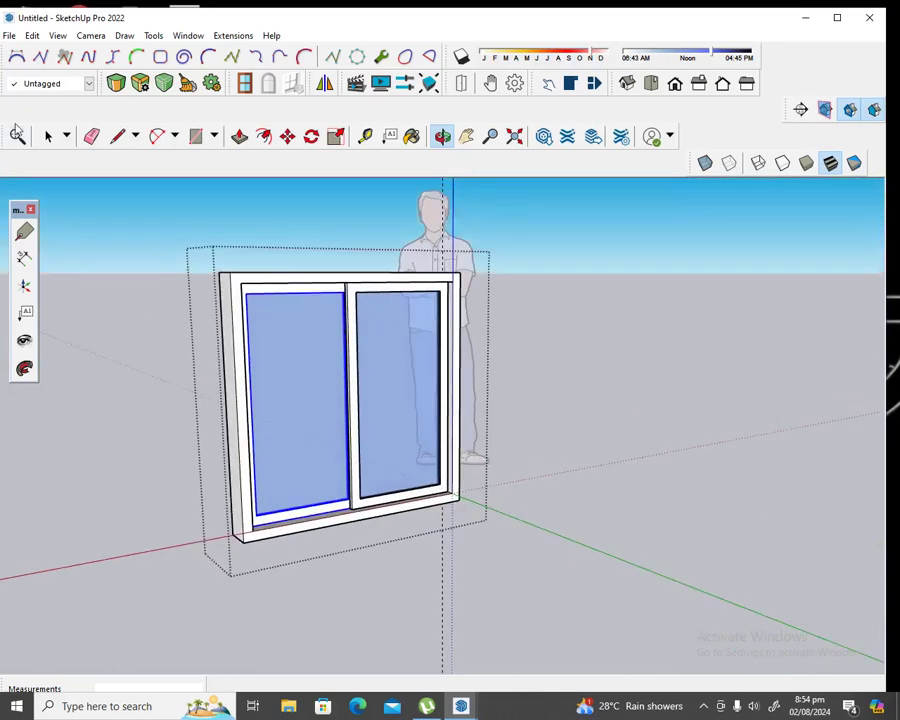
click(46, 136)
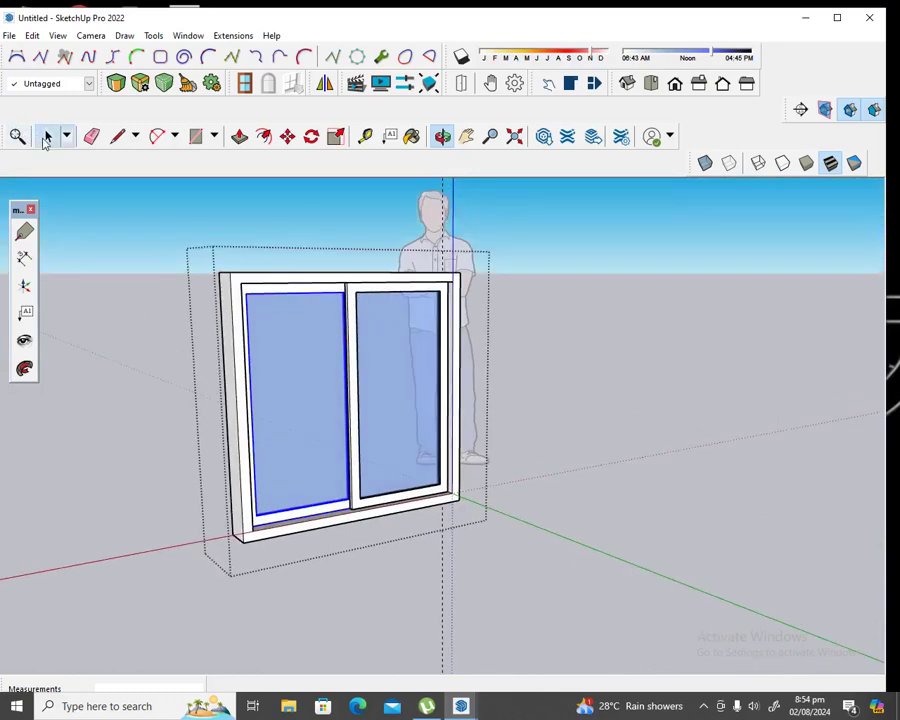
click(364, 292)
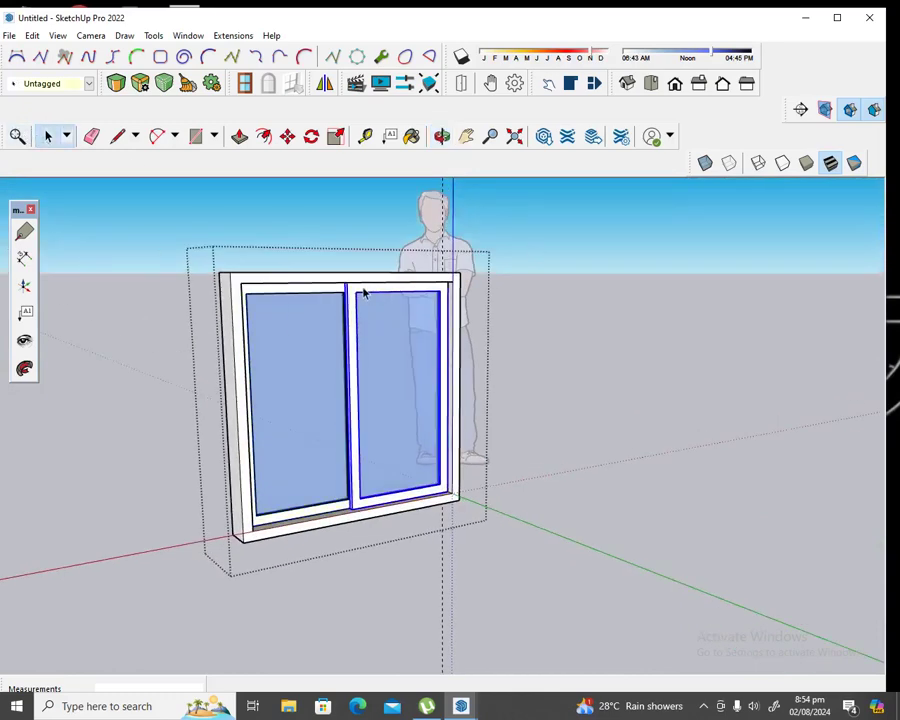
click(593, 83)
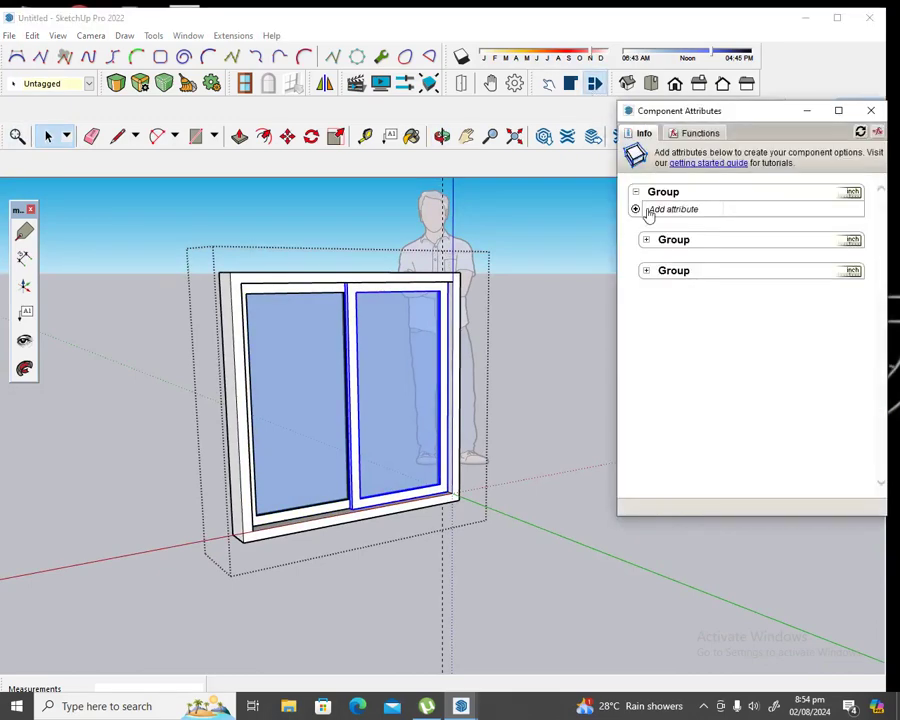
Make the second sash Component#4 and add X position and onClick attributes
right_click(416, 326)
click(465, 429)
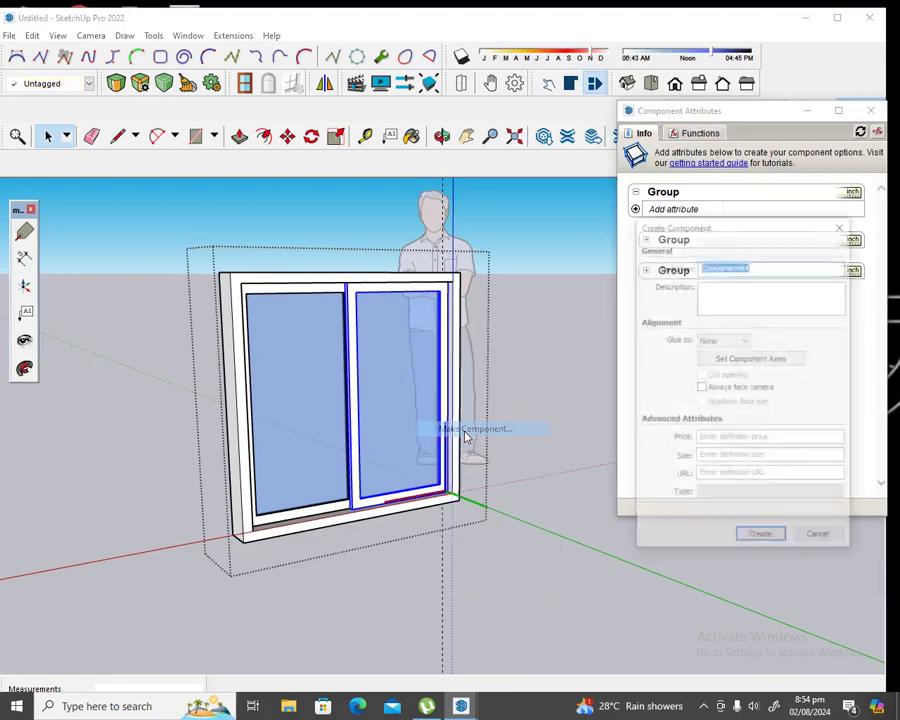
click(766, 540)
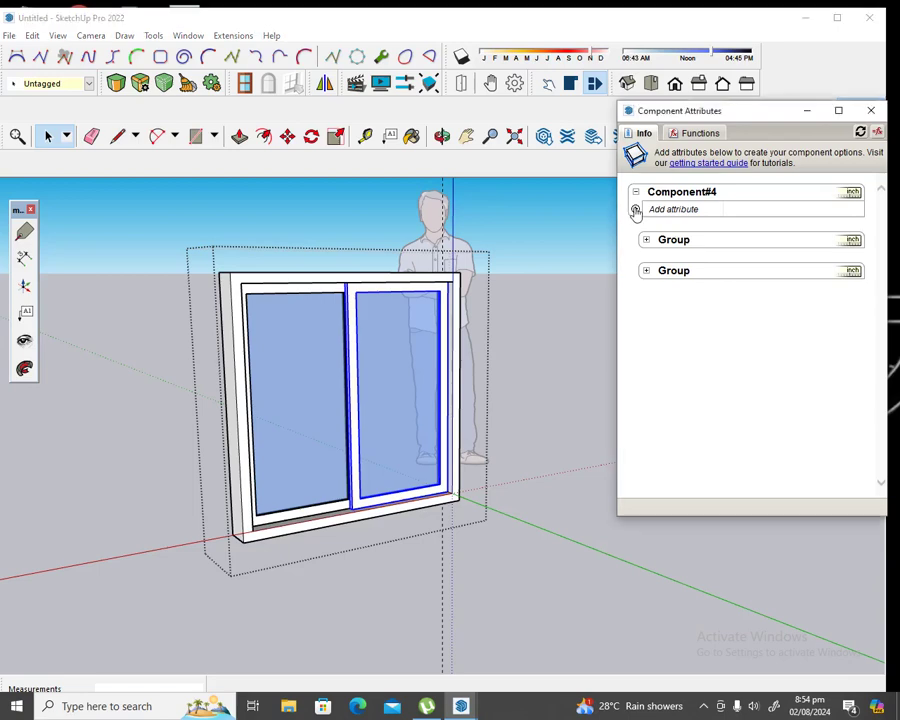
click(636, 211)
click(754, 286)
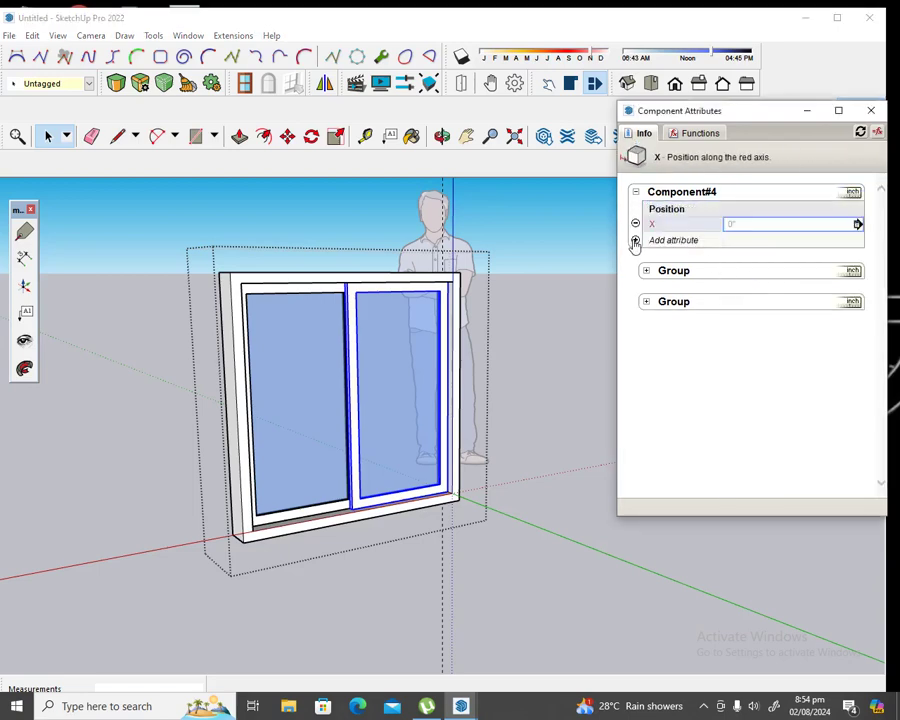
click(635, 241)
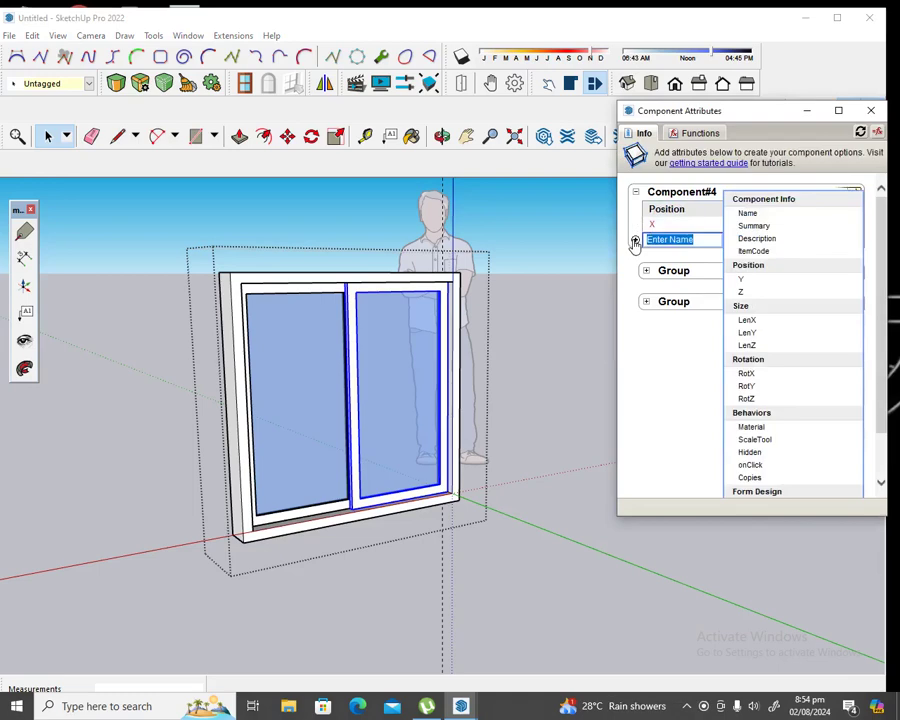
click(776, 466)
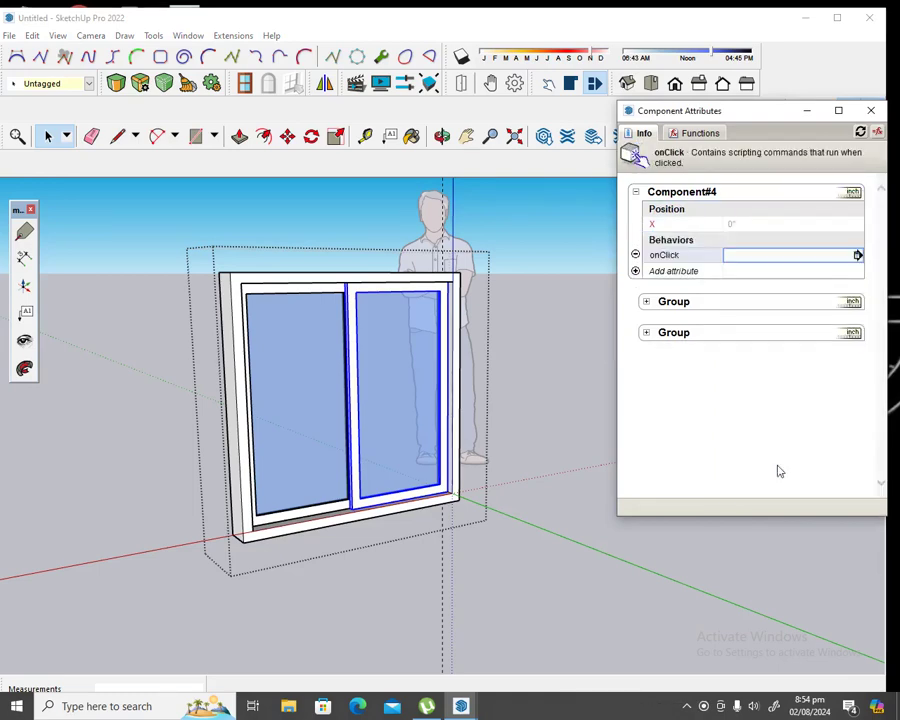
Type the animate formula moving X from 0 to 23 into Component#4's onClick field
click(737, 257)
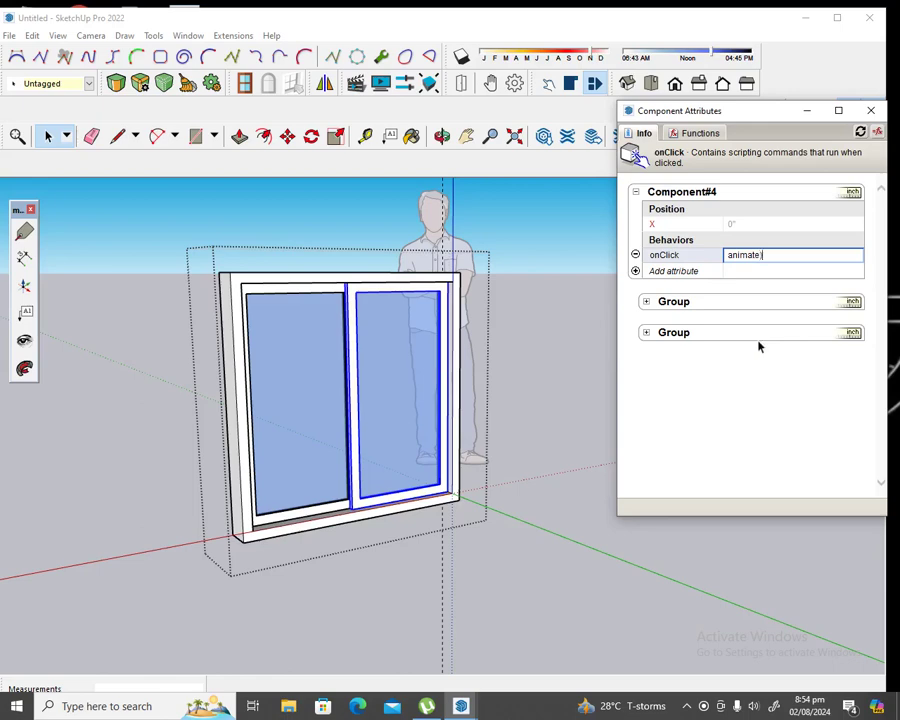
text(())
text(X)
text(')
text(,)
text(0)
text(,)
text(2)
text(3)
text())
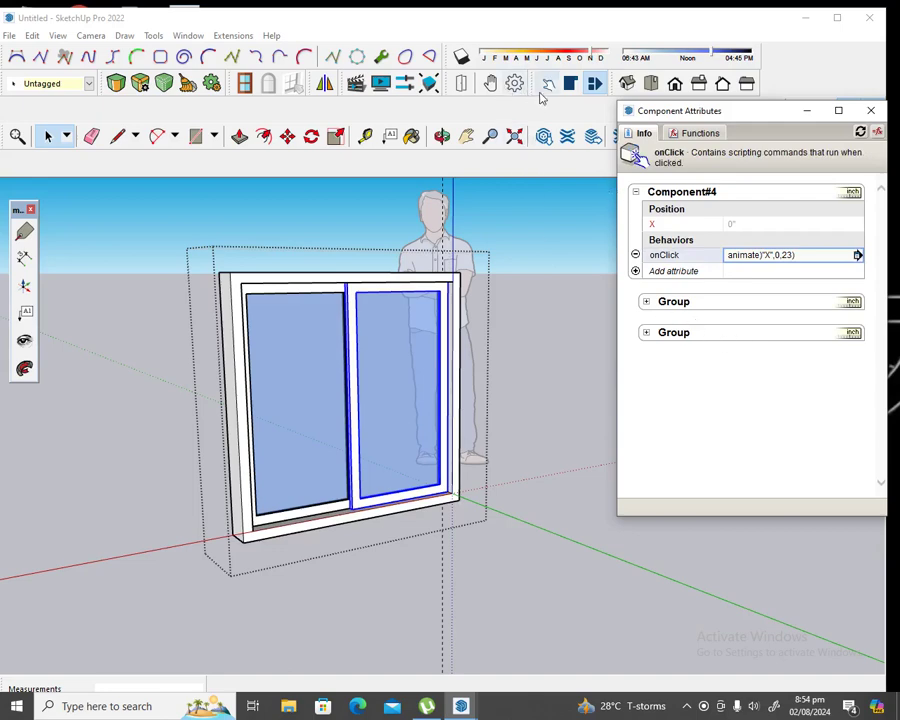
click(547, 84)
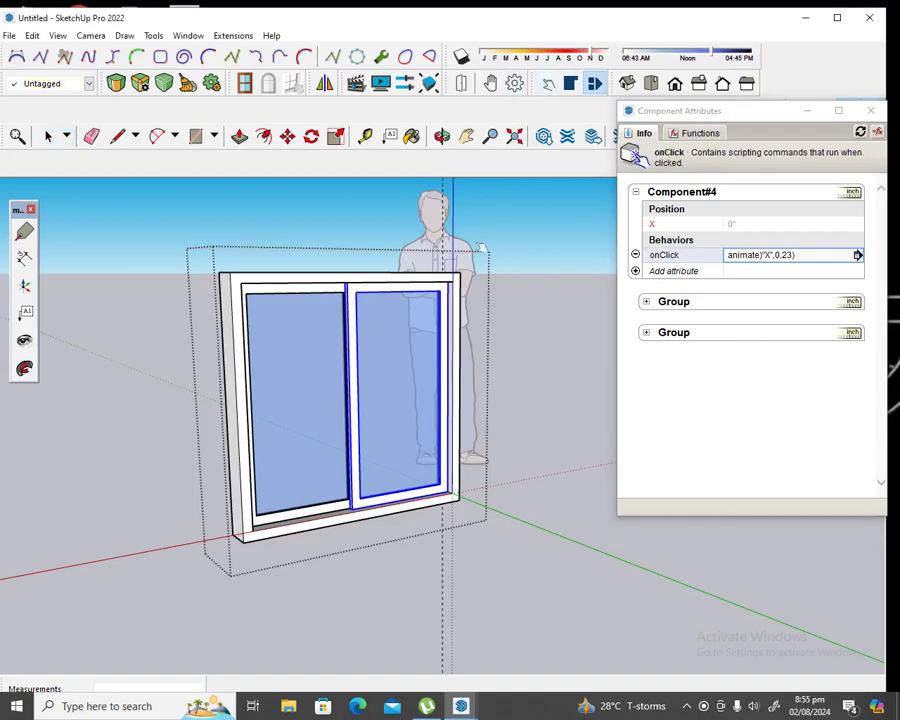
click(364, 327)
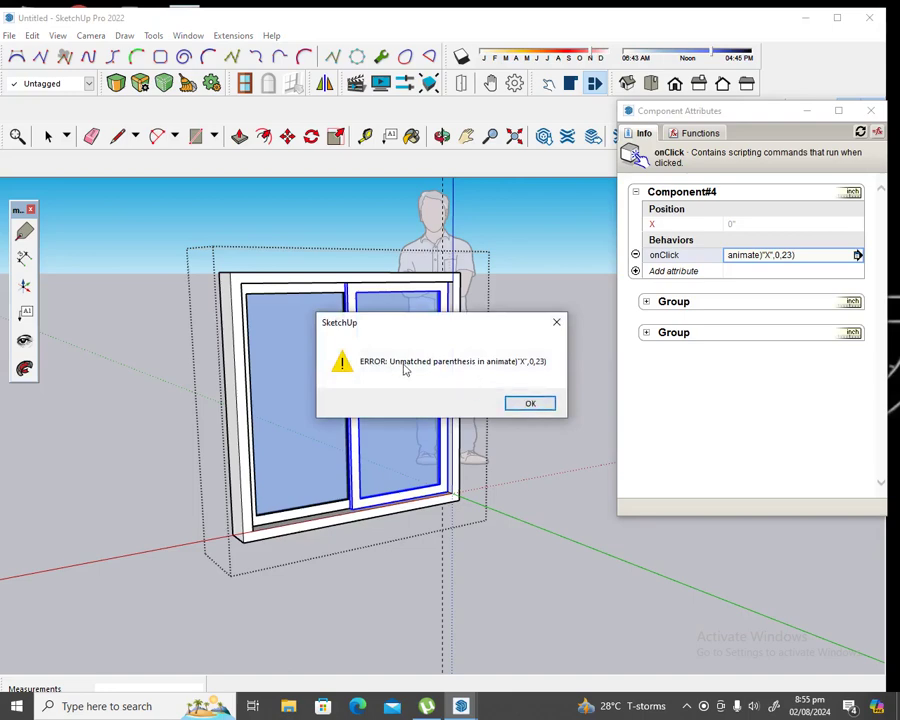
click(530, 405)
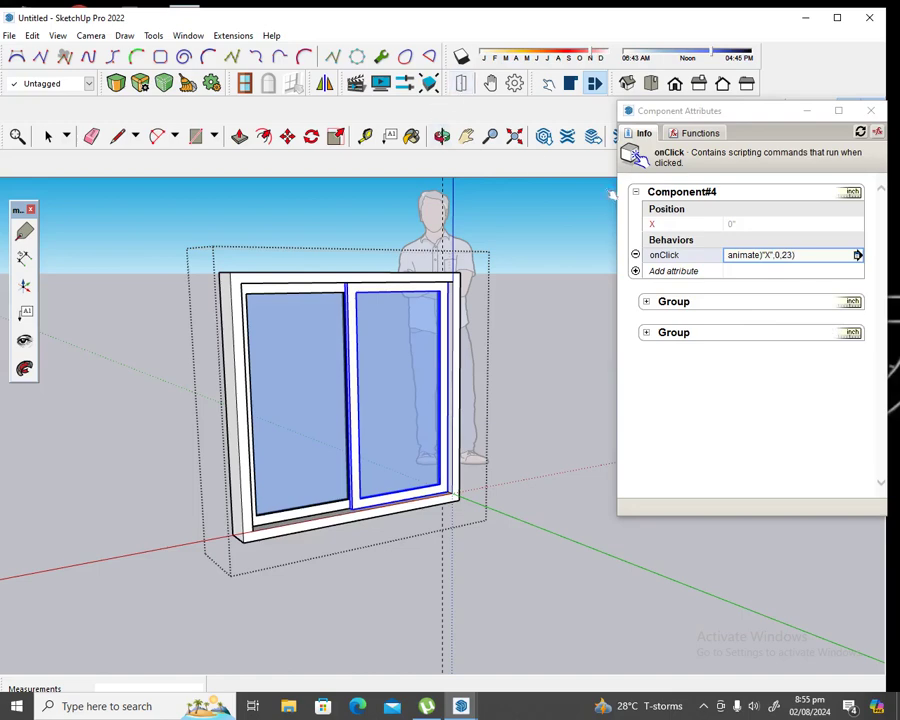
click(441, 136)
Fix the misplaced parenthesis so onClick reads animate("X",0,23), and commit it
click(48, 136)
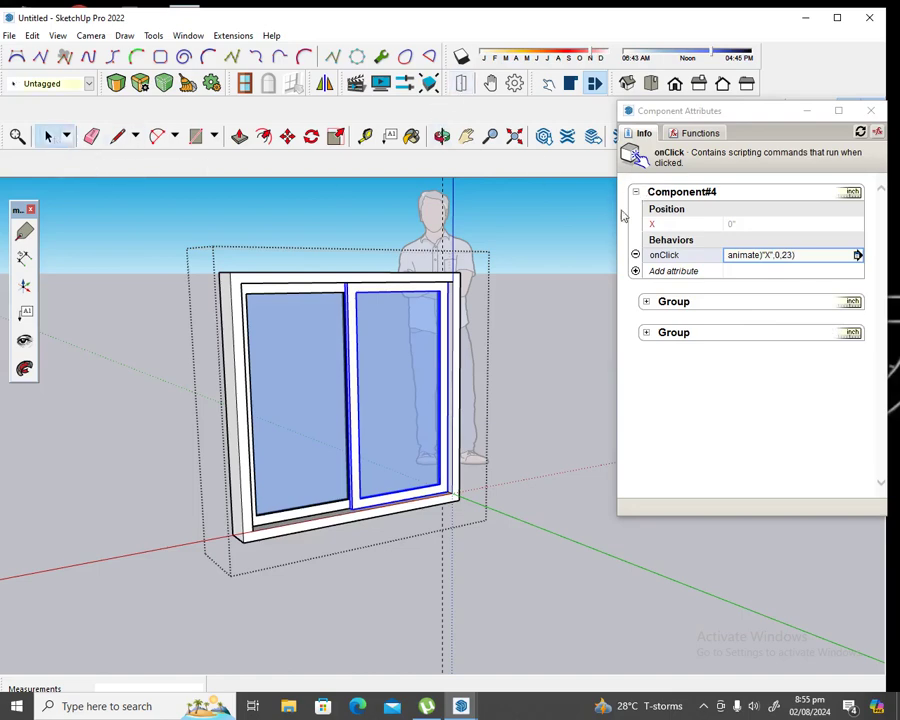
click(765, 256)
text(()
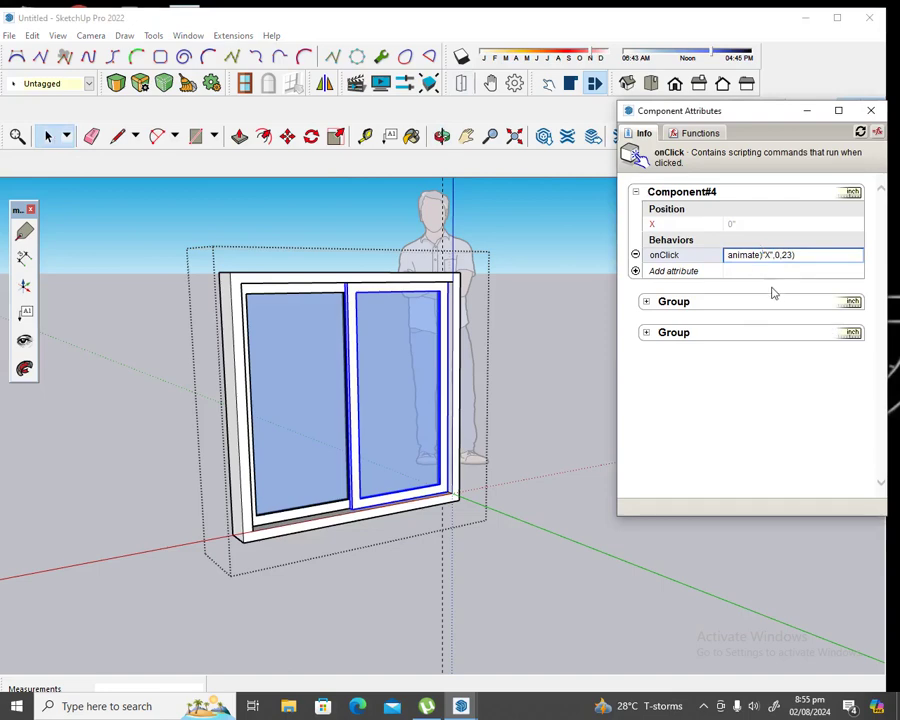
key(BackSpace)
text(()
key(Return)
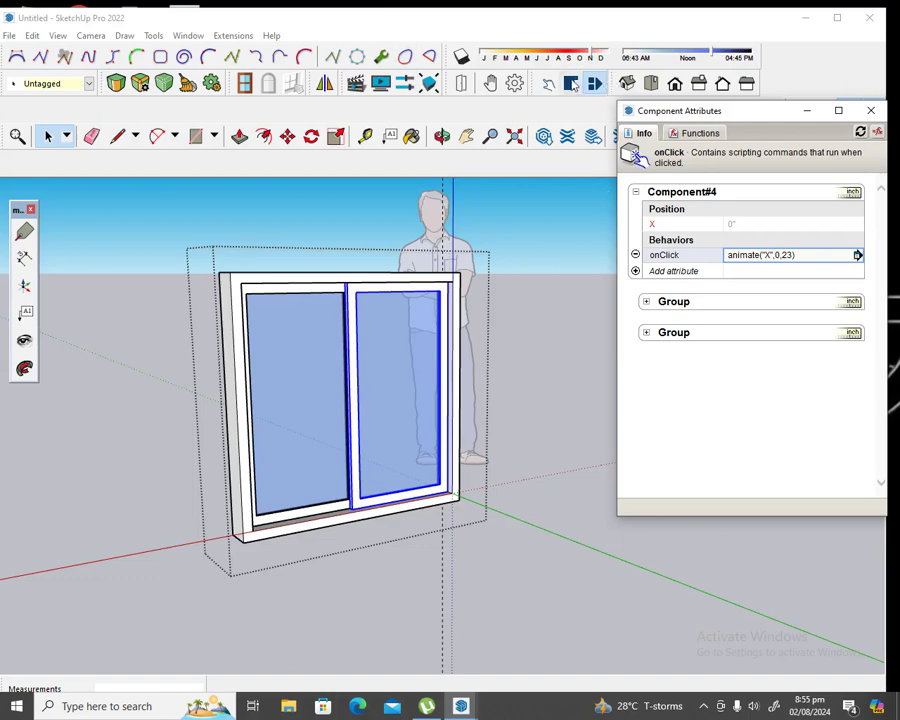
Test the right sash sliding open and shut with Interact, then close Component Attributes
click(550, 83)
click(376, 318)
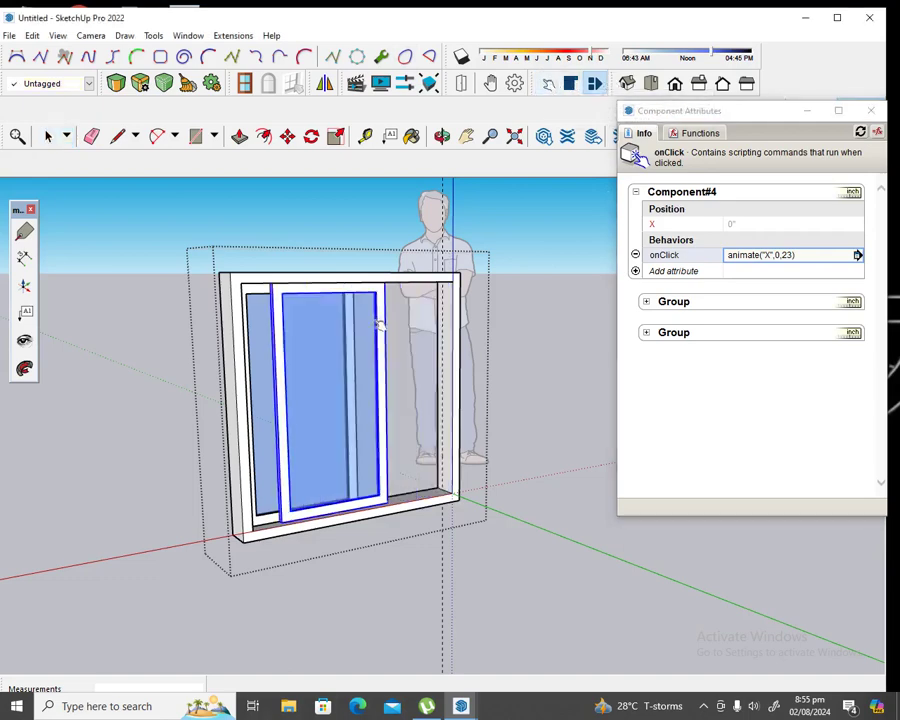
click(327, 348)
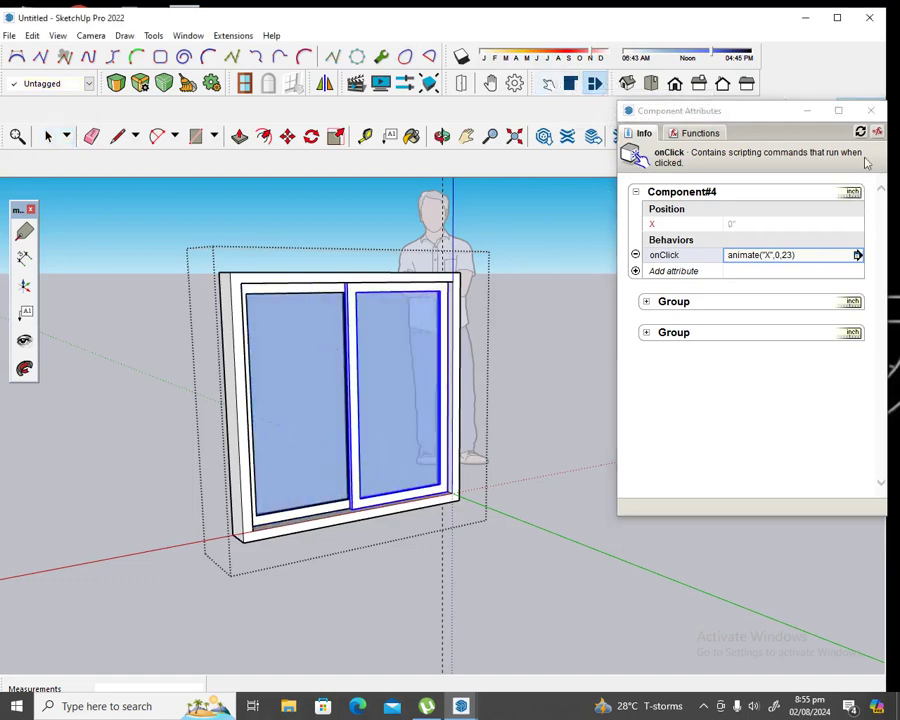
click(871, 111)
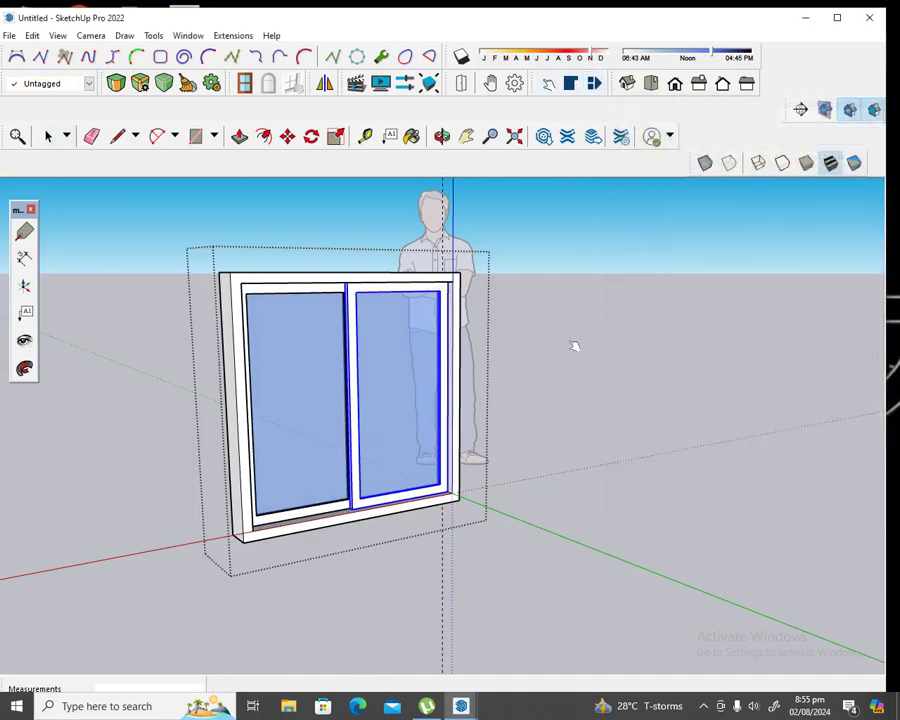
Slide the right and left sashes open and back to confirm both work
click(424, 368)
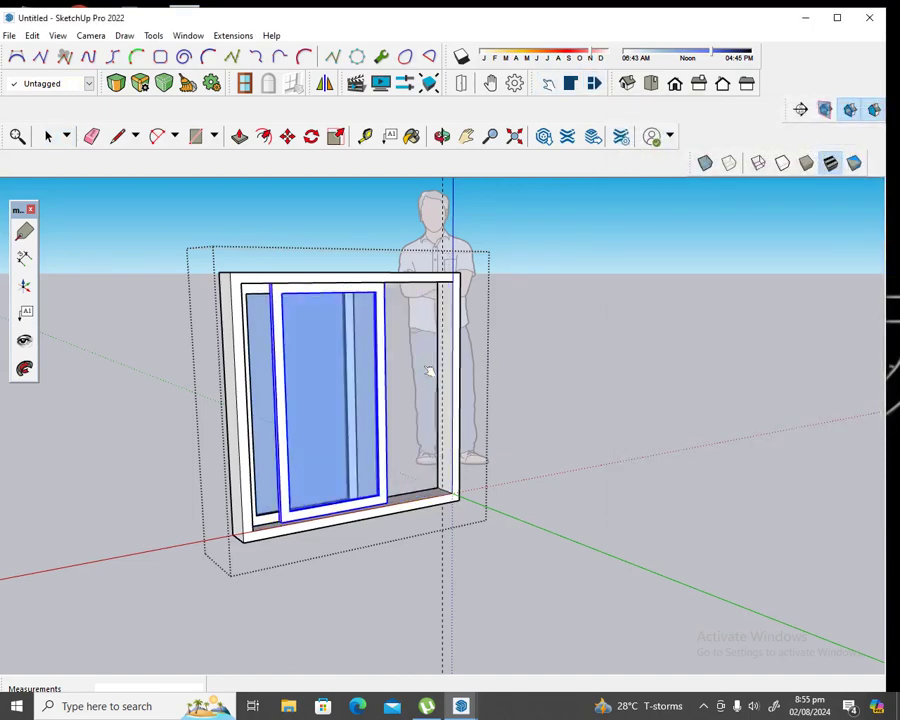
click(344, 394)
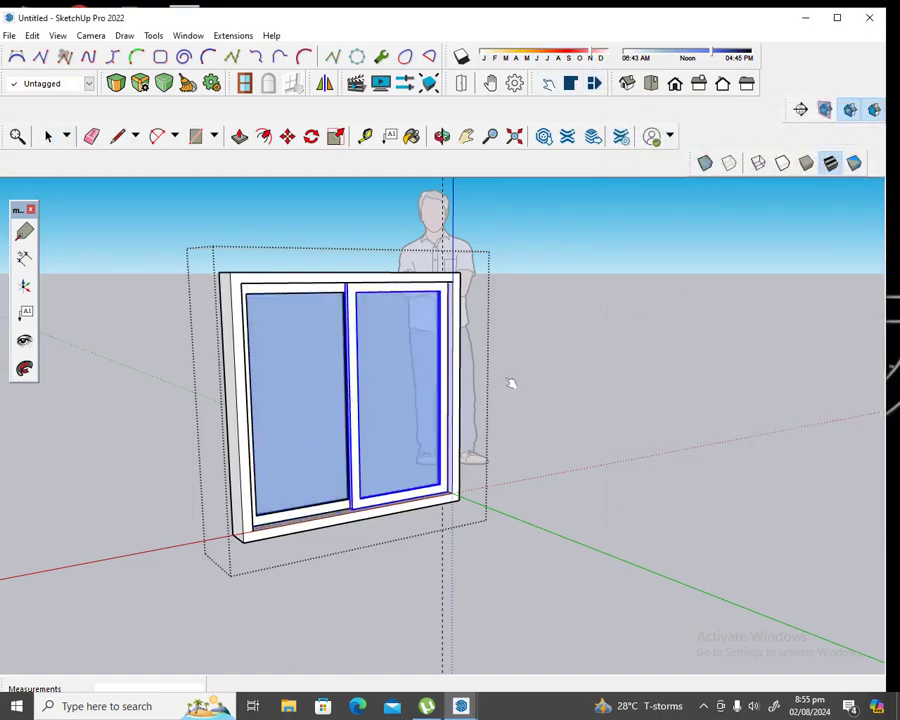
click(318, 390)
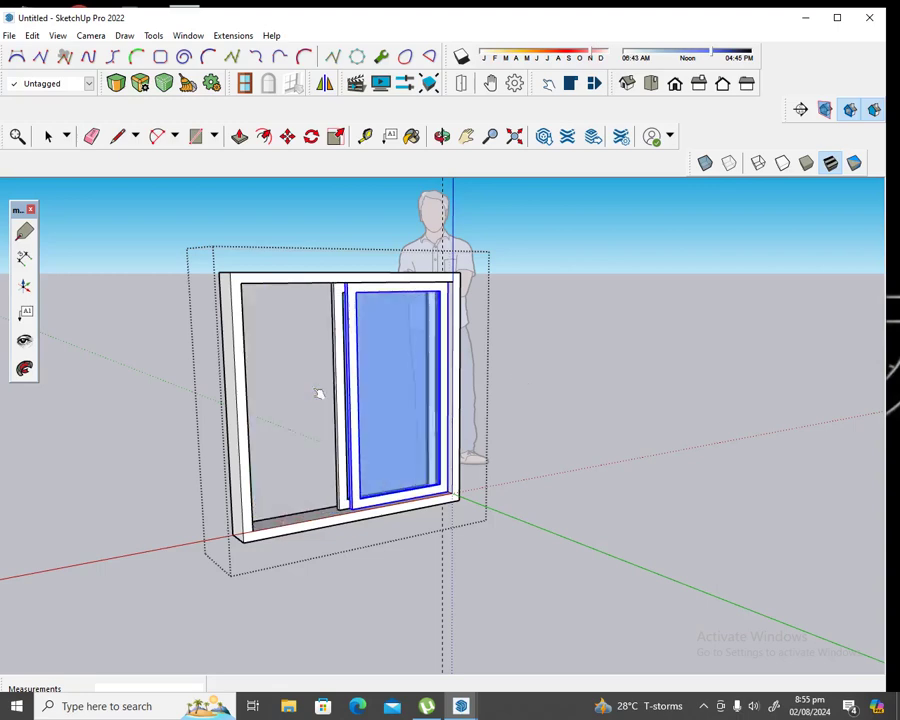
click(375, 392)
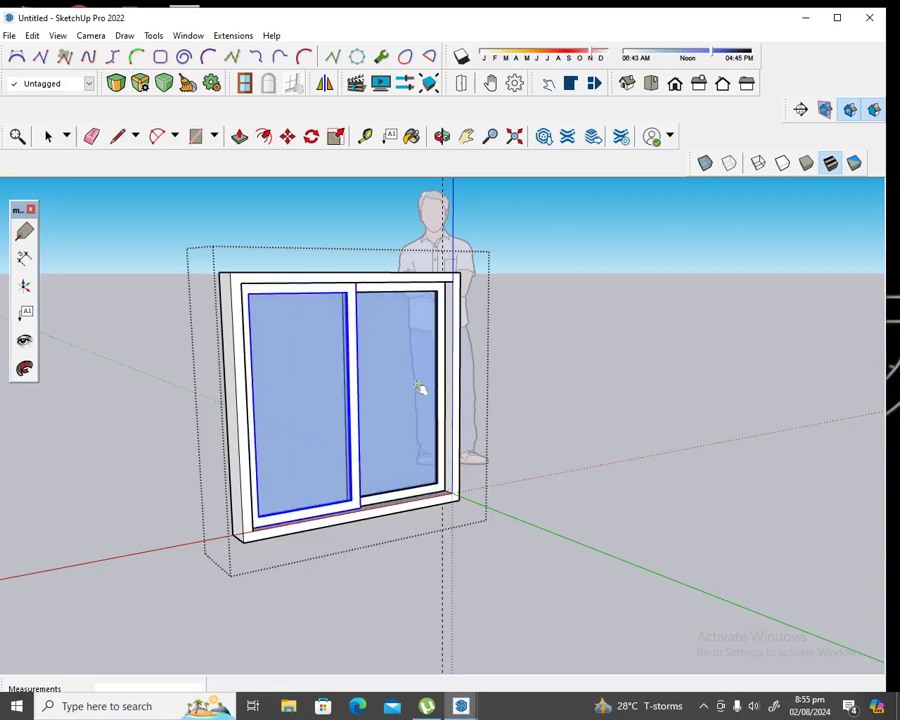
click(422, 390)
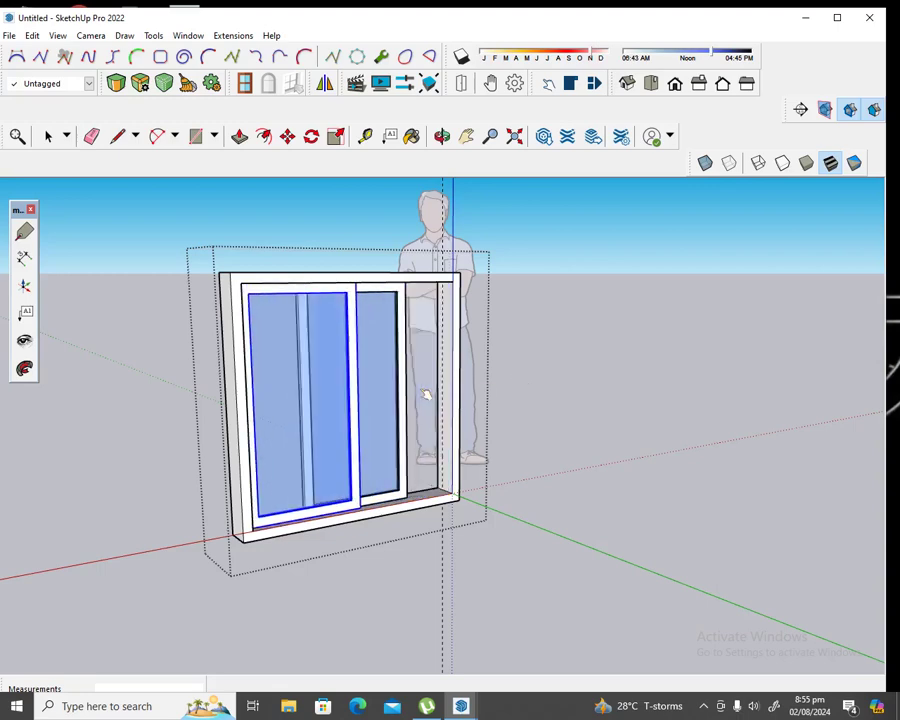
click(442, 135)
Orbit around the window and exit the window component's editing context
middle_drag(294, 422, 679, 406)
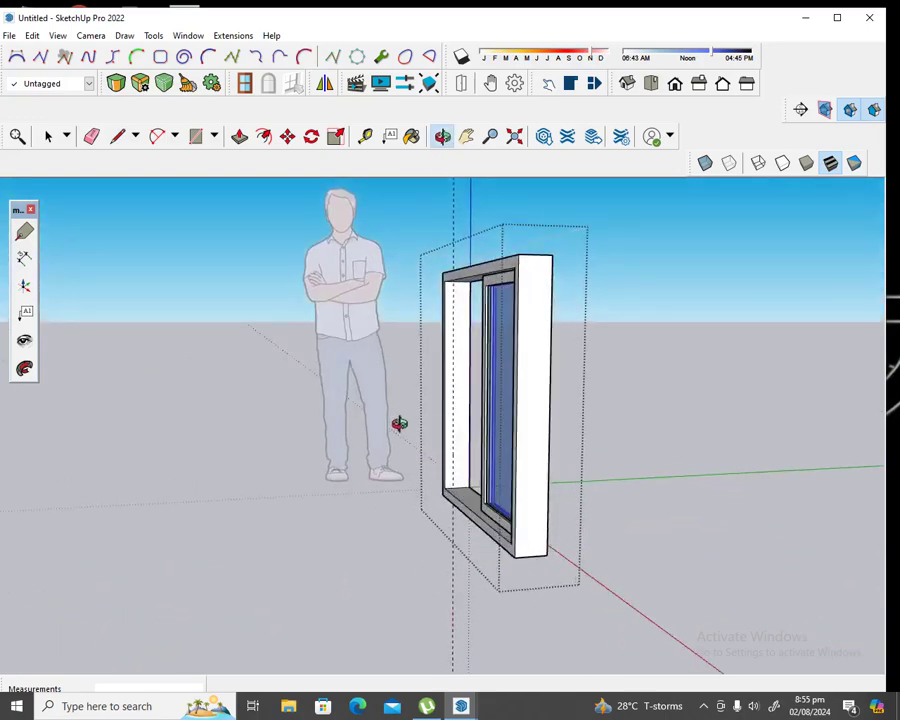
middle_drag(400, 424, 679, 488)
middle_drag(509, 472, 596, 482)
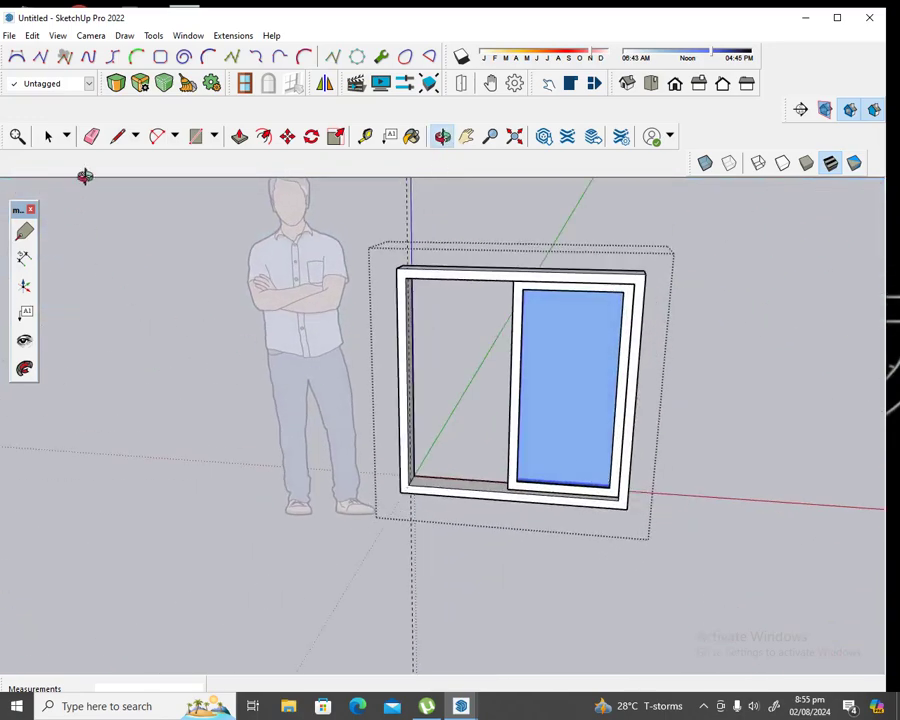
click(48, 135)
click(211, 351)
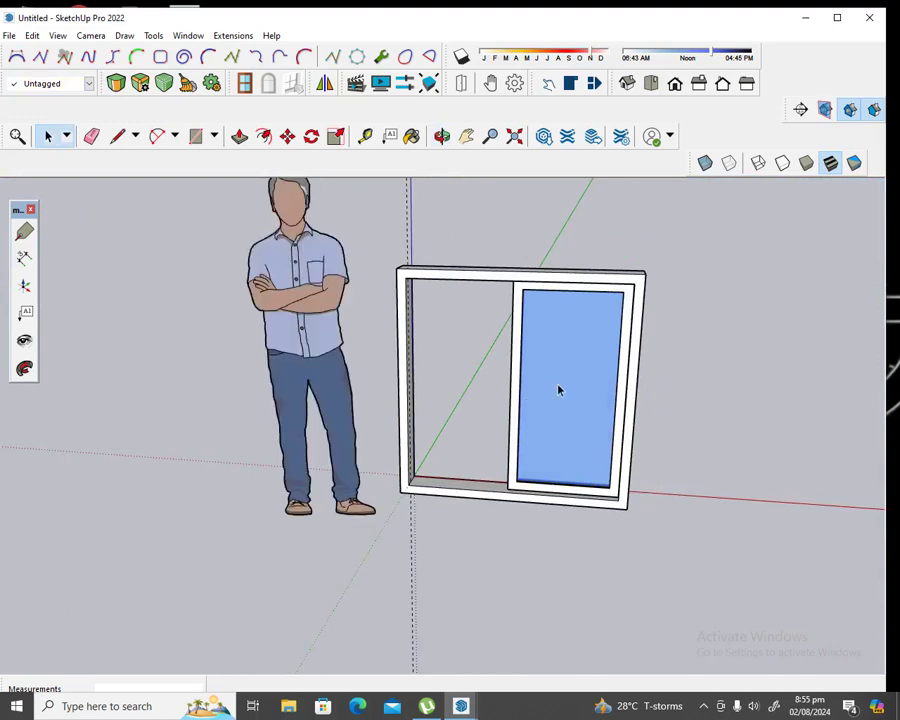
Slide both sashes with Interact until they sit closed side by side
click(549, 84)
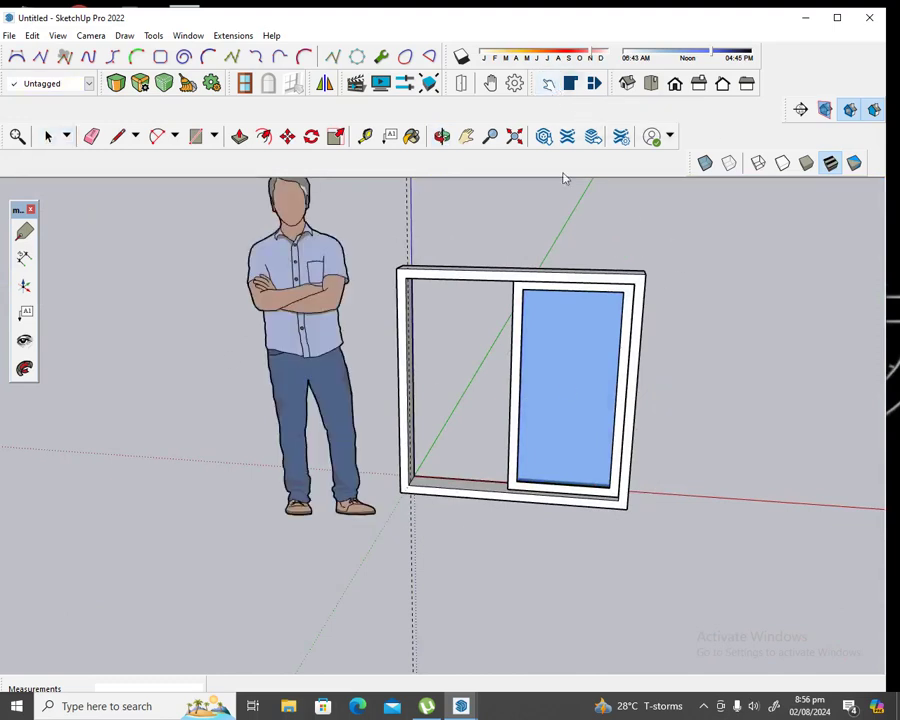
click(570, 378)
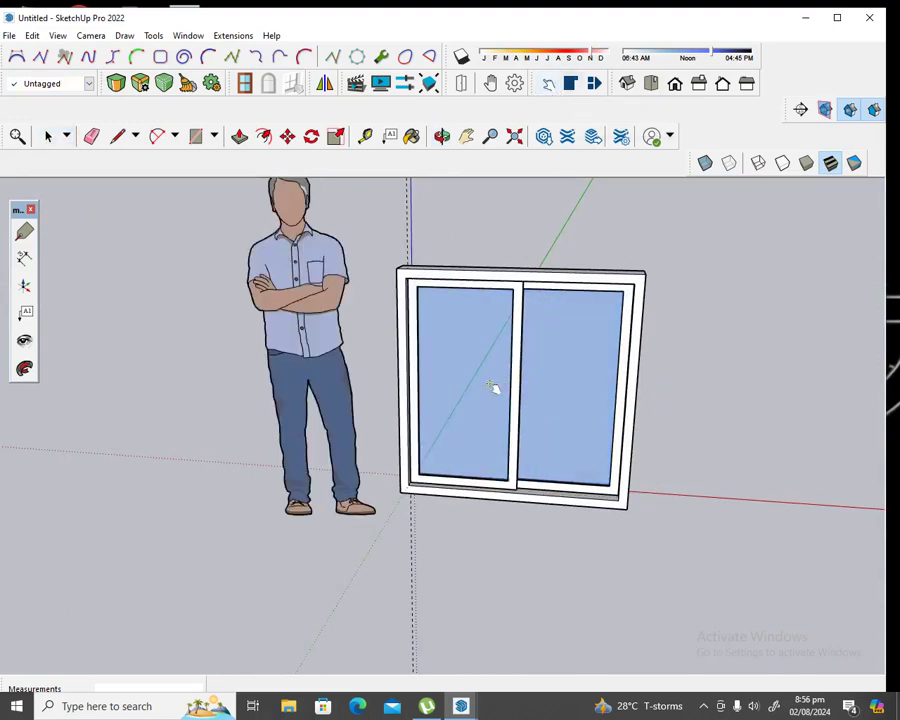
click(496, 390)
click(550, 381)
click(496, 390)
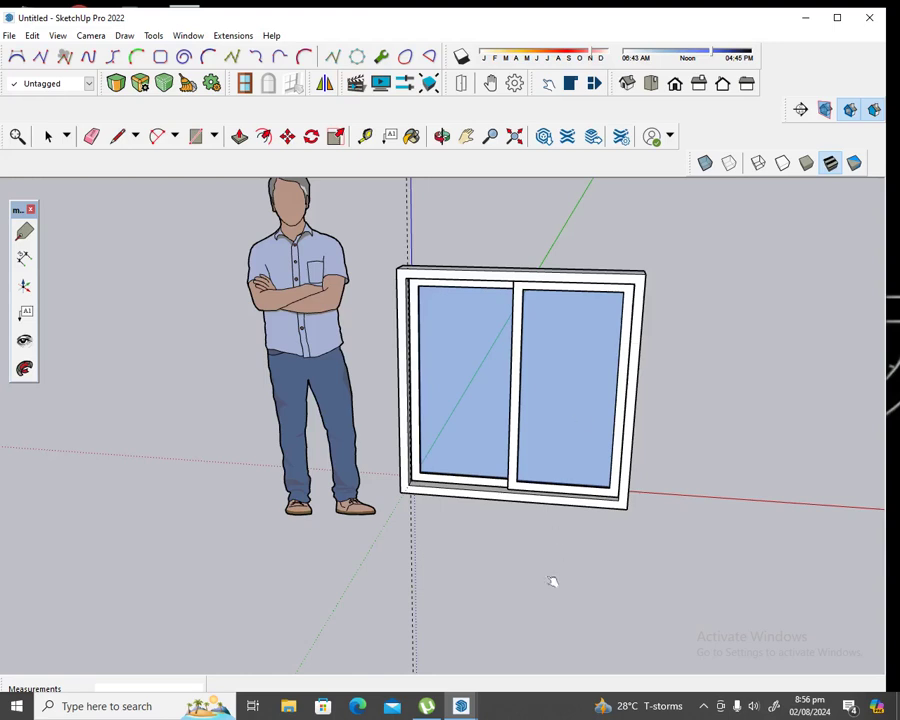
click(705, 708)
right_click(733, 680)
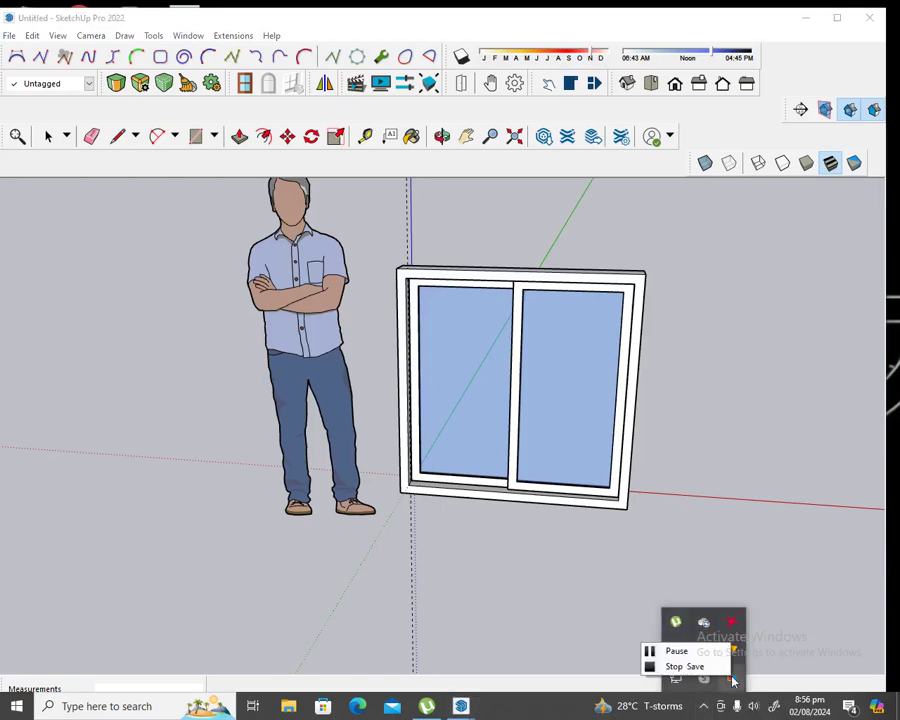